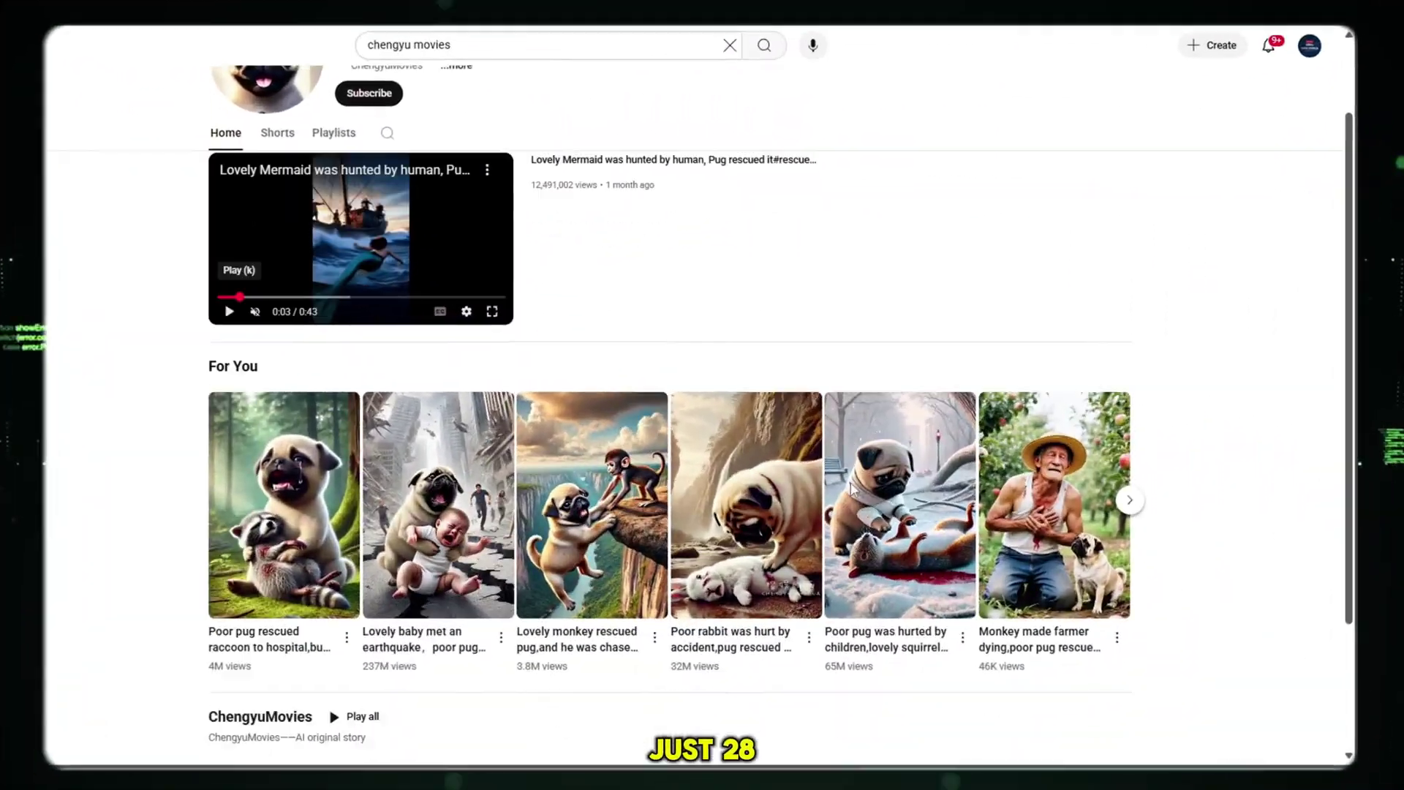
Scroll up and down through the pug rescue channel's Shorts grid to browse its videos
{"action": "scroll", "coordinate": [851, 488], "scroll_direction": "down", "scroll_amount": 1}
{"action": "scroll", "coordinate": [851, 488], "scroll_direction": "down", "scroll_amount": 2}
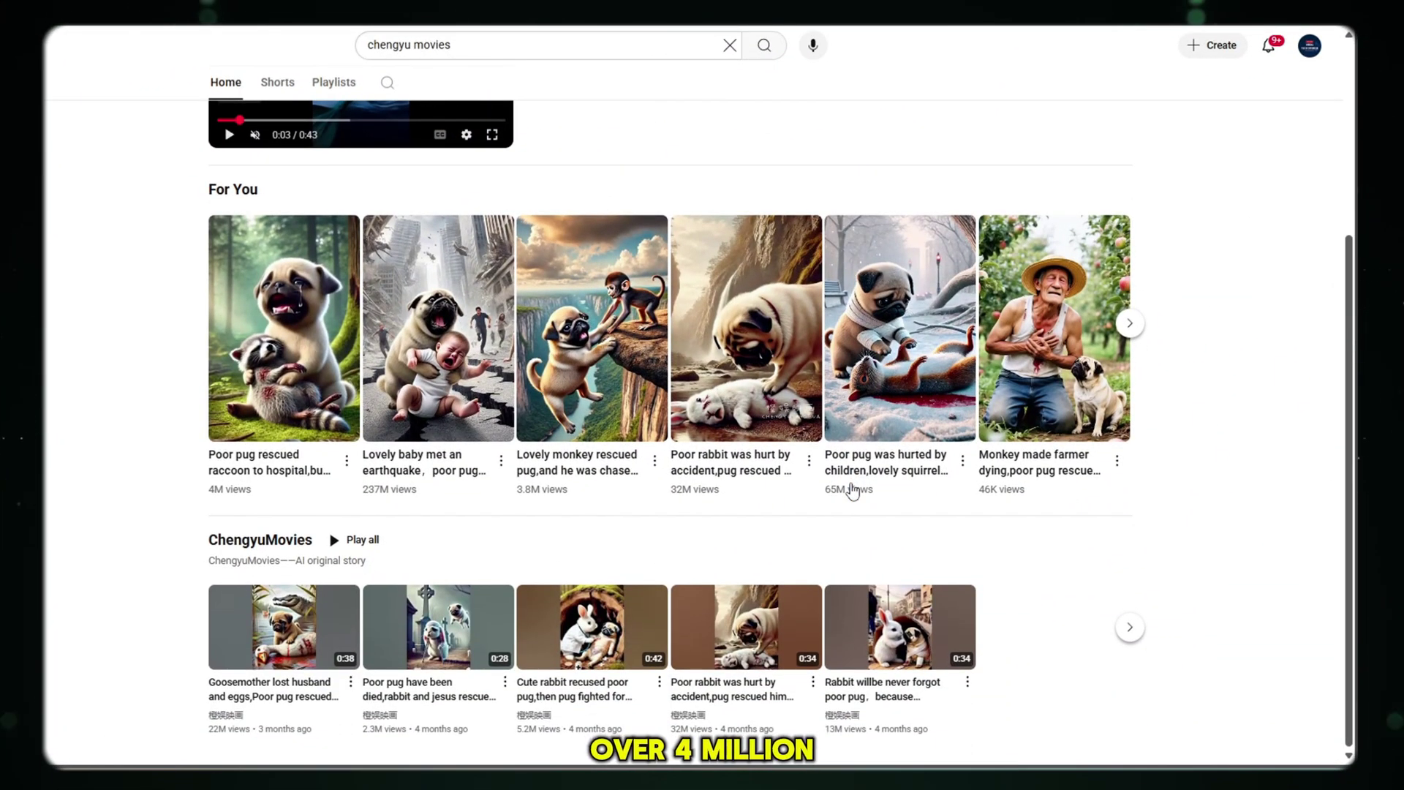
{"action": "scroll", "coordinate": [235, 177], "scroll_direction": "up", "scroll_amount": 3}
{"action": "scroll", "coordinate": [235, 177], "scroll_direction": "up", "scroll_amount": 2}
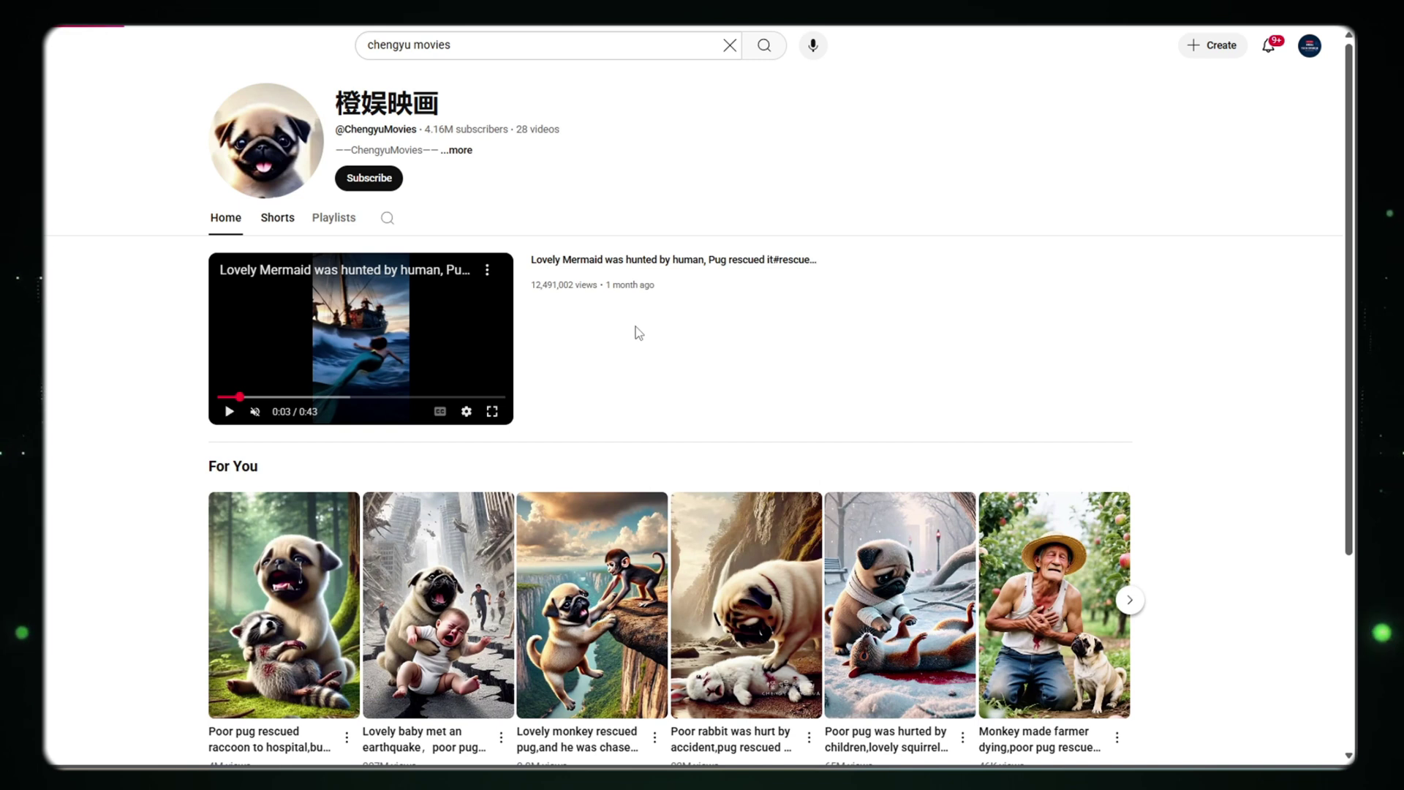
{"action": "scroll", "coordinate": [648, 354], "scroll_direction": "down", "scroll_amount": 1}
{"action": "scroll", "coordinate": [651, 357], "scroll_direction": "down", "scroll_amount": 1}
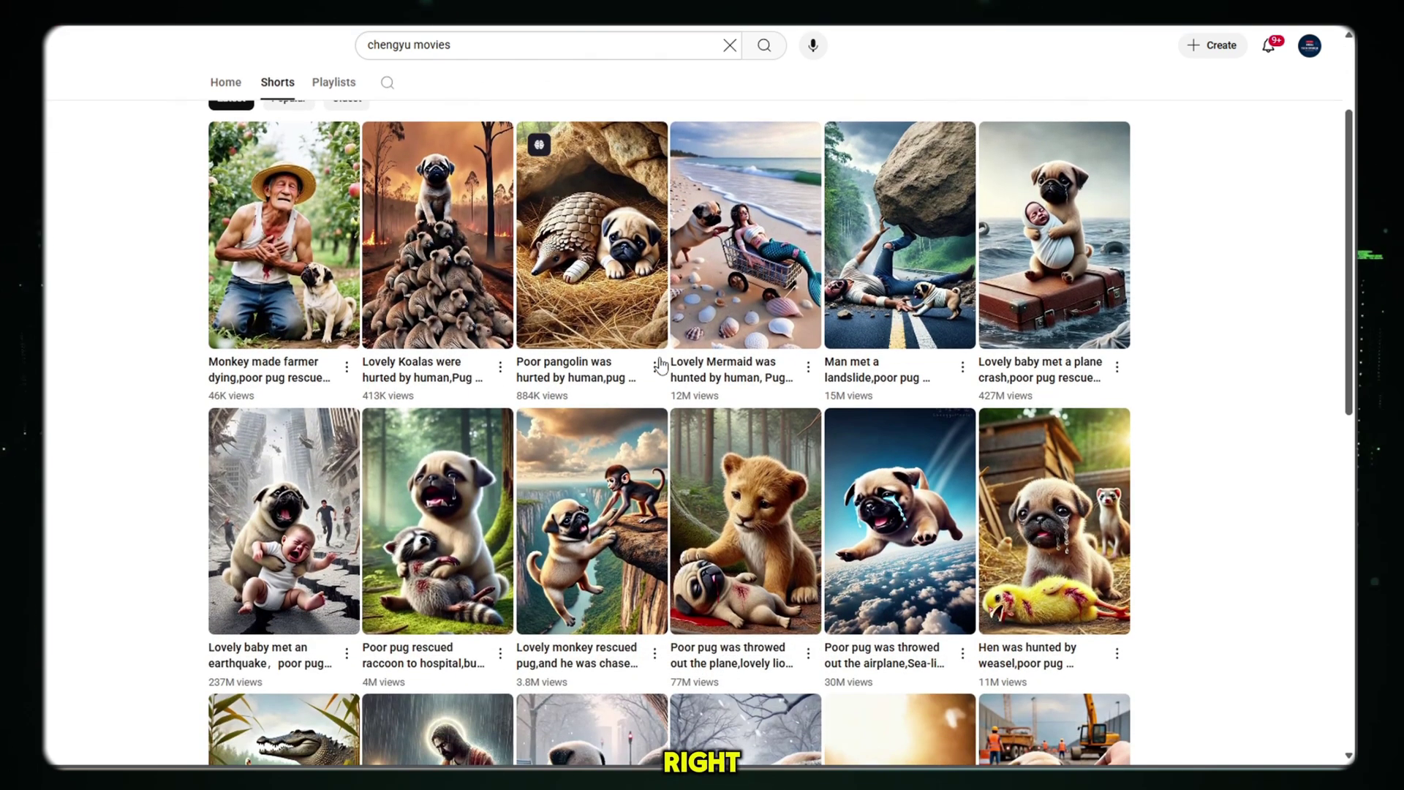
{"action": "scroll", "coordinate": [655, 360], "scroll_direction": "down", "scroll_amount": 1}
{"action": "scroll", "coordinate": [661, 365], "scroll_direction": "down", "scroll_amount": 1}
{"action": "scroll", "coordinate": [661, 365], "scroll_direction": "down", "scroll_amount": 1}
{"action": "scroll", "coordinate": [661, 365], "scroll_direction": "down", "scroll_amount": 1}
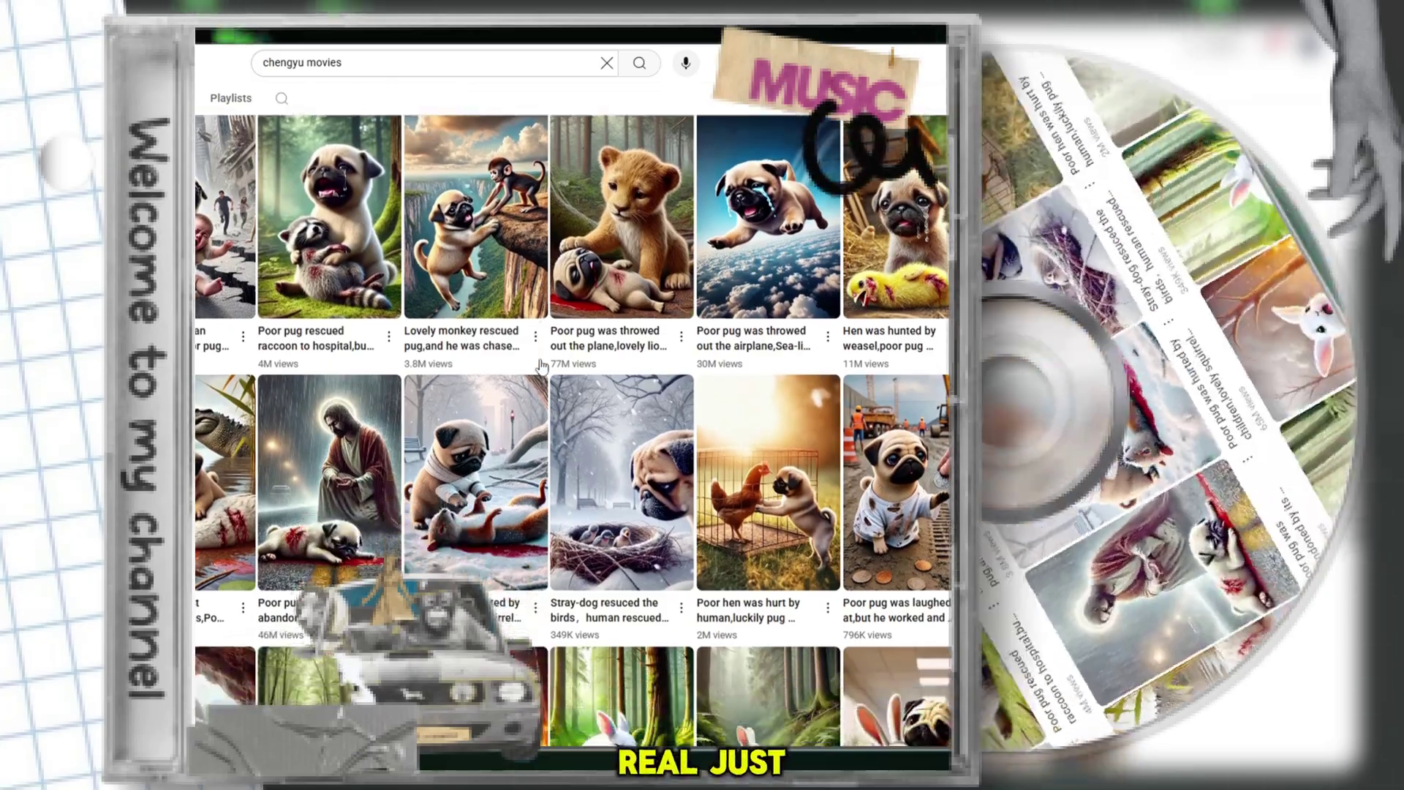
{"action": "scroll", "coordinate": [661, 364], "scroll_direction": "down", "scroll_amount": 1}
{"action": "scroll", "coordinate": [661, 364], "scroll_direction": "down", "scroll_amount": 1}
{"action": "scroll", "coordinate": [542, 365], "scroll_direction": "down", "scroll_amount": 3}
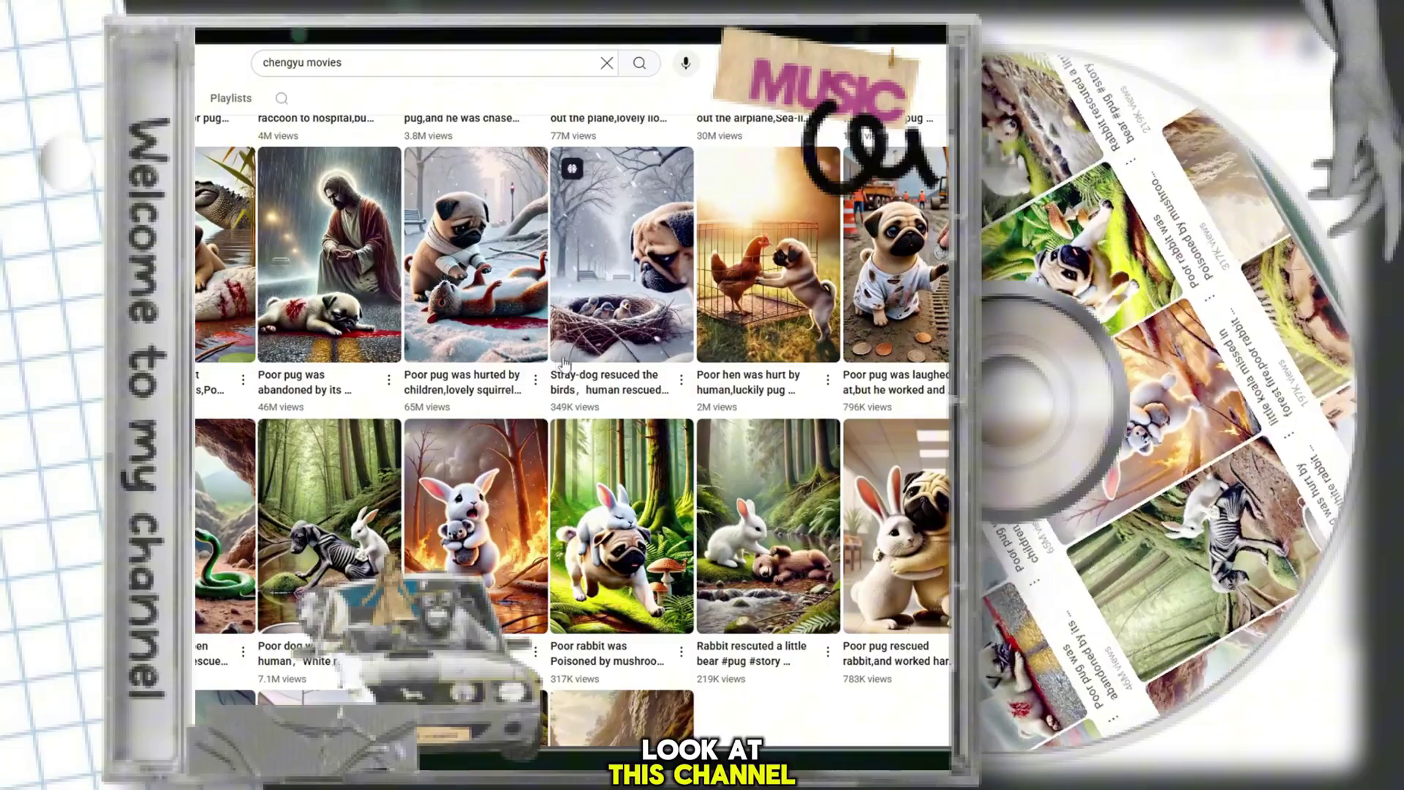
{"action": "scroll", "coordinate": [1230, 406], "scroll_direction": "down", "scroll_amount": 1}
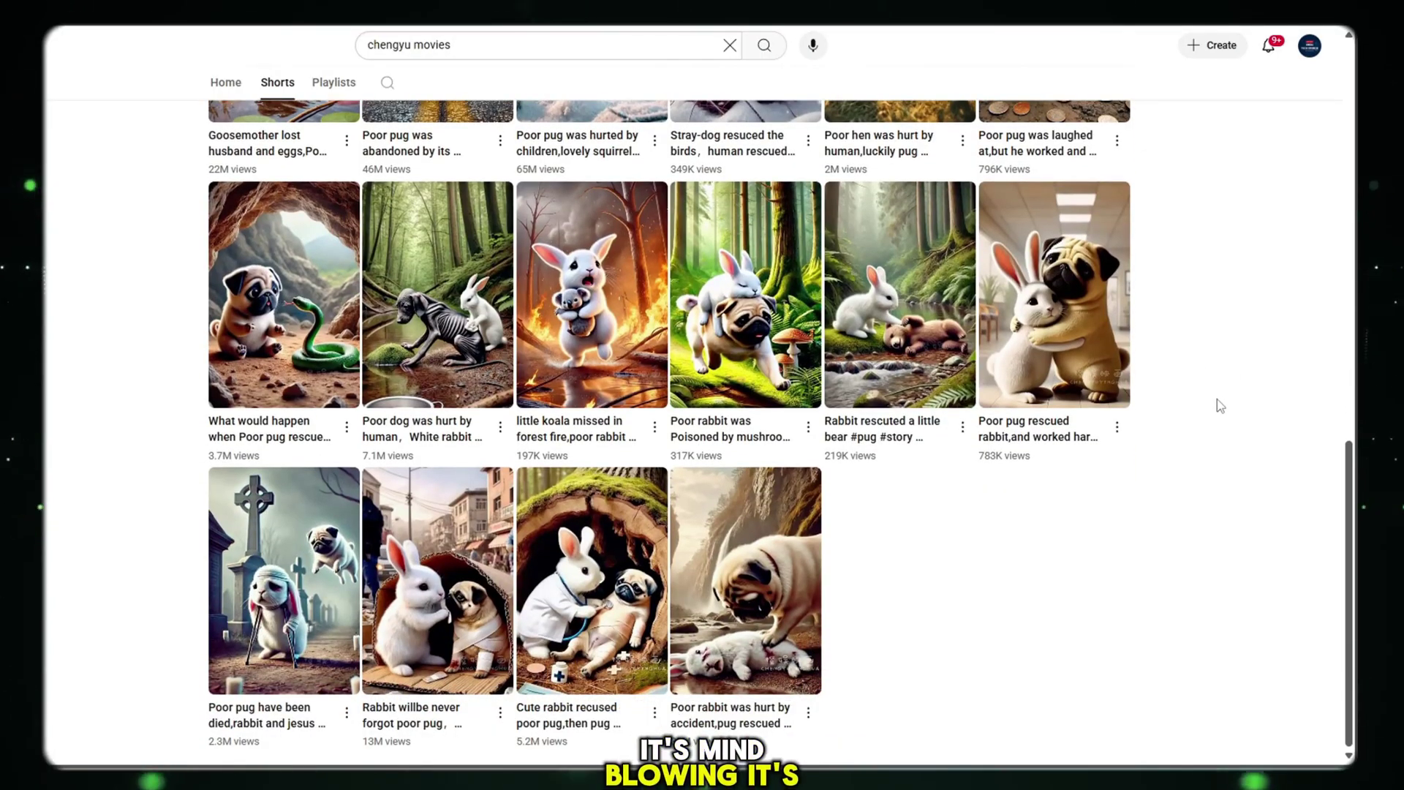
{"action": "scroll", "coordinate": [1200, 403], "scroll_direction": "up", "scroll_amount": 3}
{"action": "scroll", "coordinate": [1200, 402], "scroll_direction": "up", "scroll_amount": 1}
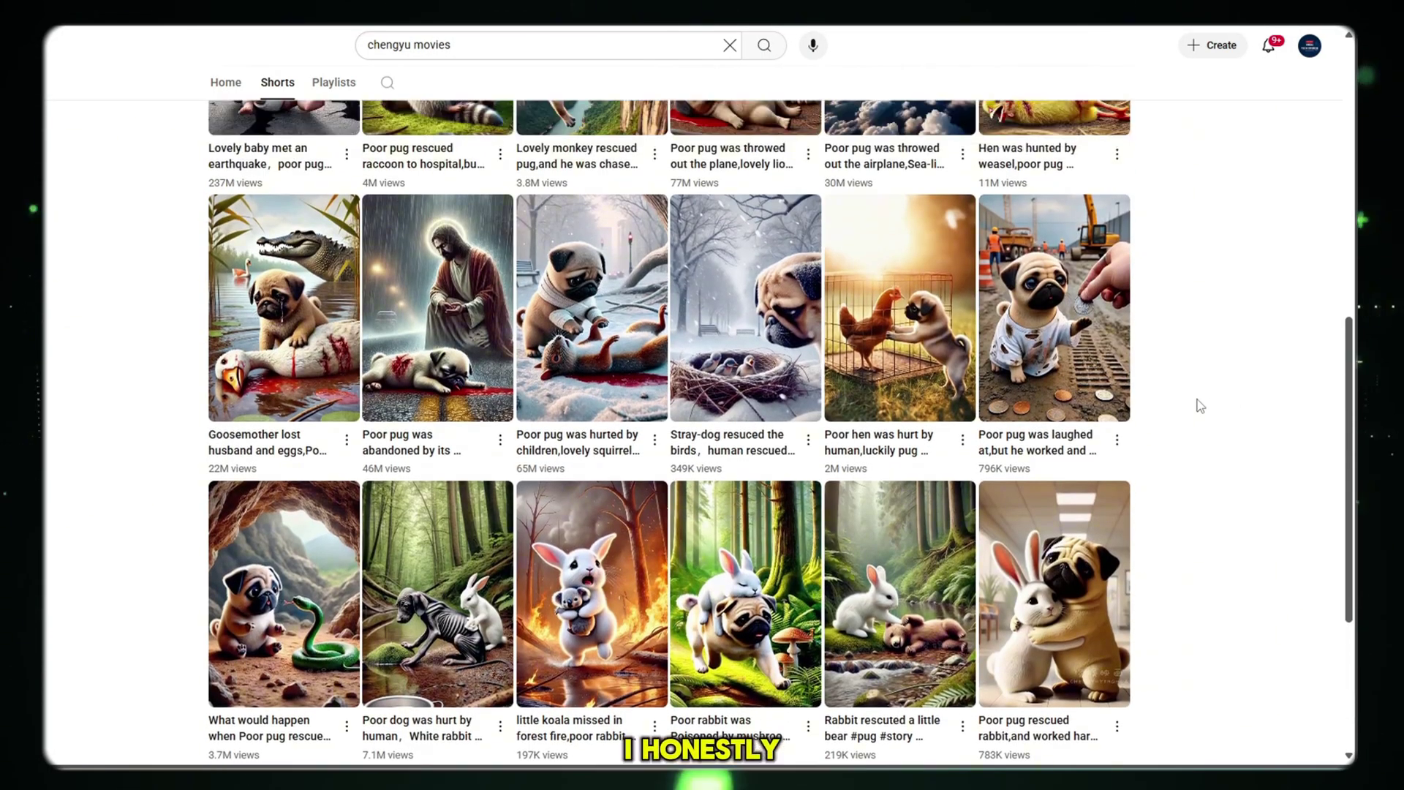
{"action": "scroll", "coordinate": [1200, 405], "scroll_direction": "up", "scroll_amount": 1}
{"action": "scroll", "coordinate": [1197, 404], "scroll_direction": "up", "scroll_amount": 2}
{"action": "scroll", "coordinate": [1195, 402], "scroll_direction": "up", "scroll_amount": 2}
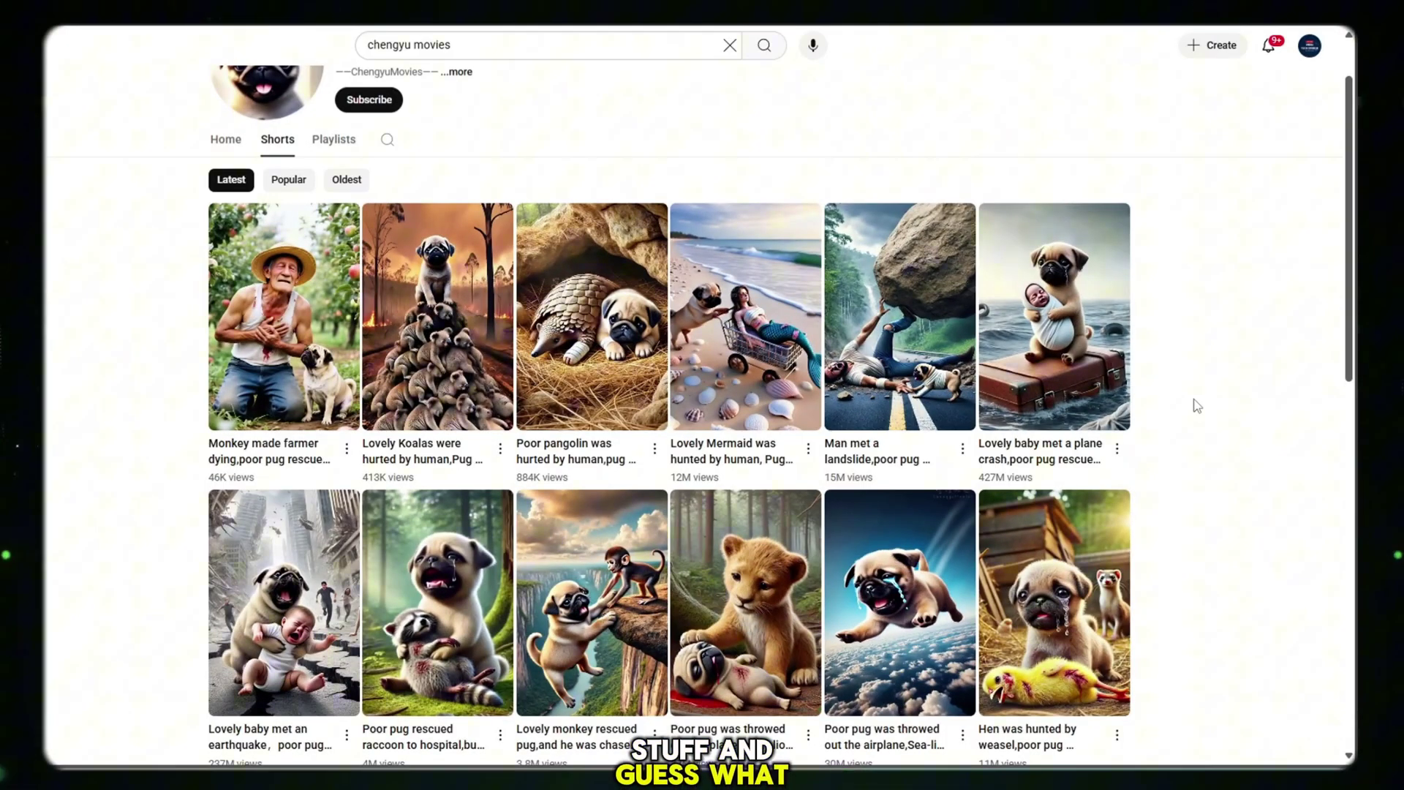
{"action": "scroll", "coordinate": [1197, 406], "scroll_direction": "down", "scroll_amount": 1}
{"action": "scroll", "coordinate": [1196, 403], "scroll_direction": "up", "scroll_amount": 2}
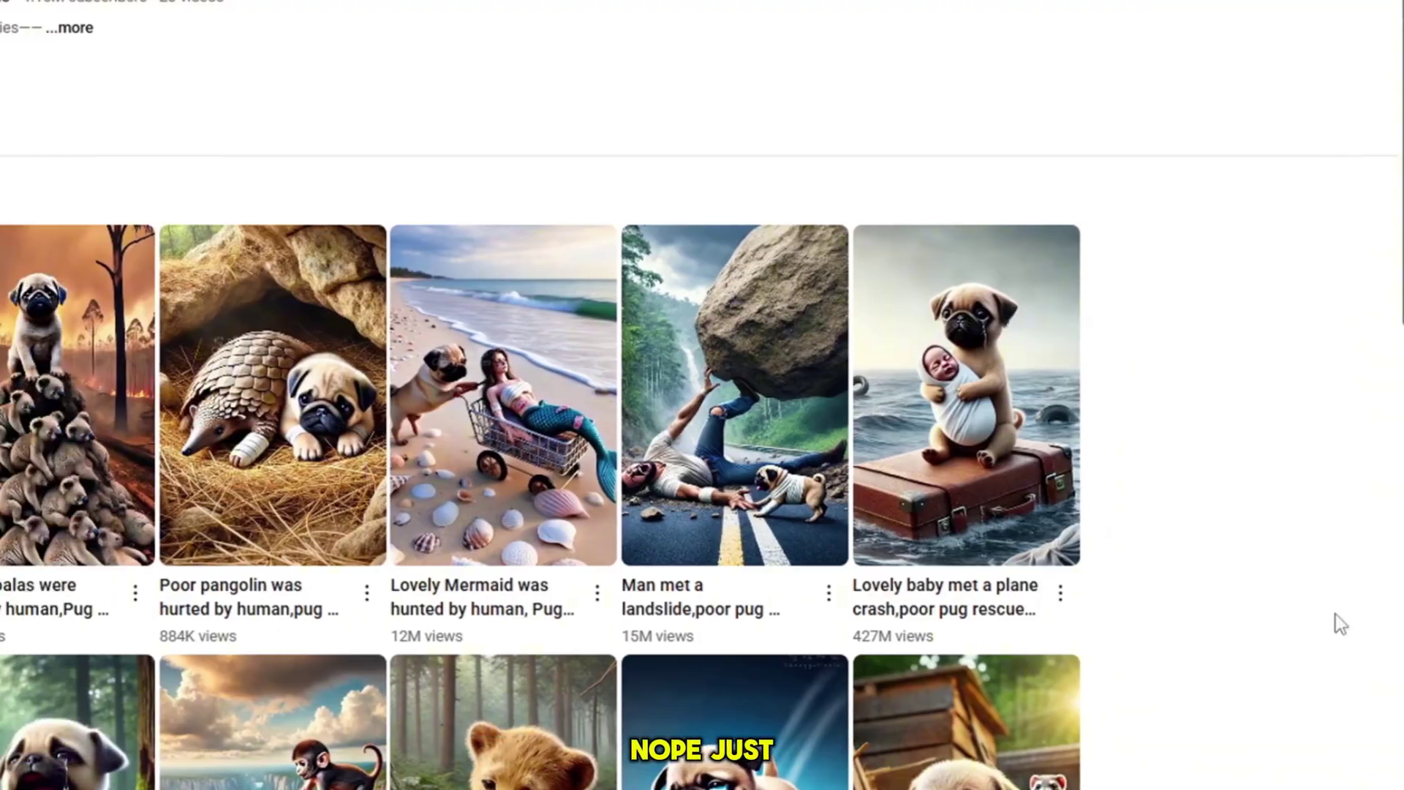
{"action": "scroll", "coordinate": [1336, 621], "scroll_direction": "down", "scroll_amount": 2}
{"action": "scroll", "coordinate": [1266, 595], "scroll_direction": "down", "scroll_amount": 2}
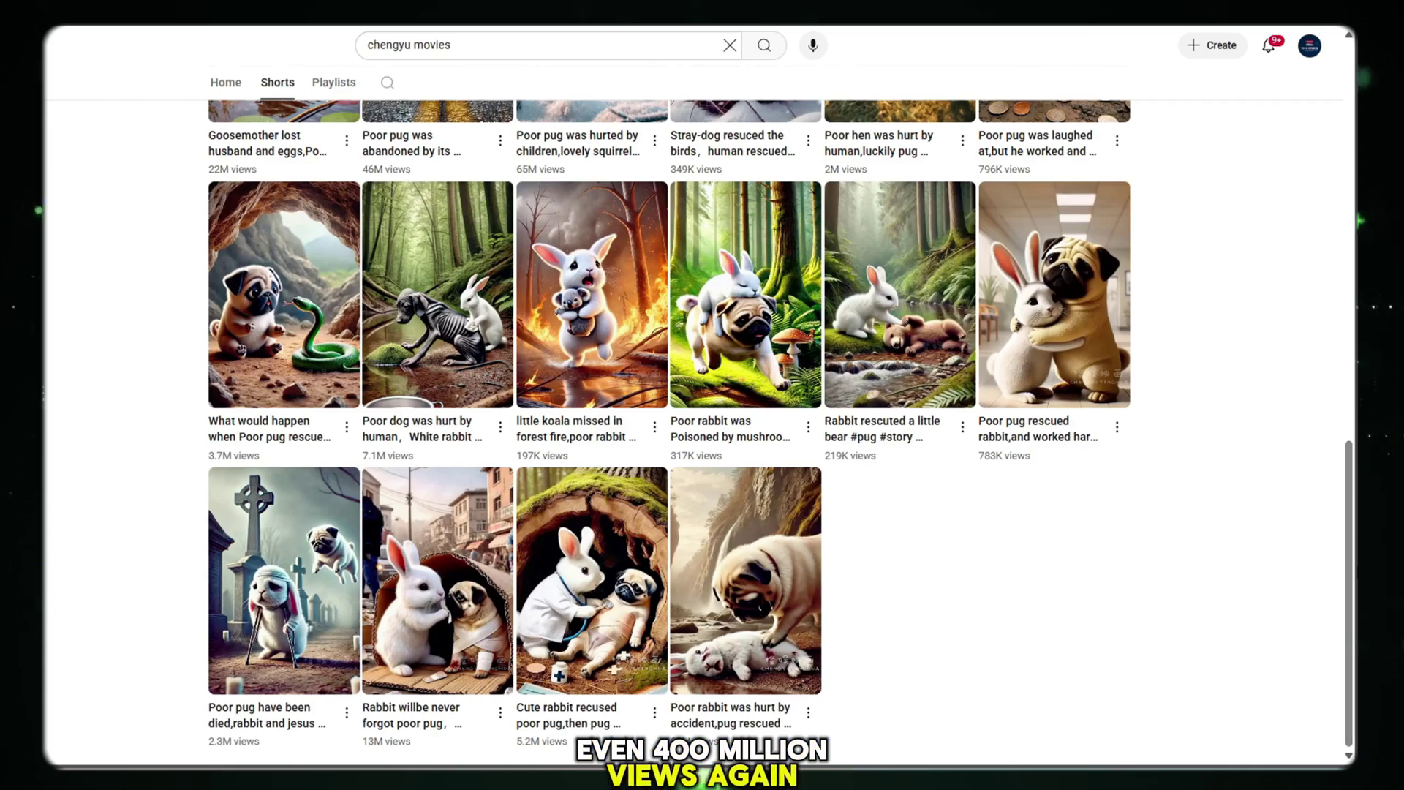
{"action": "scroll", "coordinate": [749, 395], "scroll_direction": "up", "scroll_amount": 3}
{"action": "scroll", "coordinate": [749, 395], "scroll_direction": "up", "scroll_amount": 10}
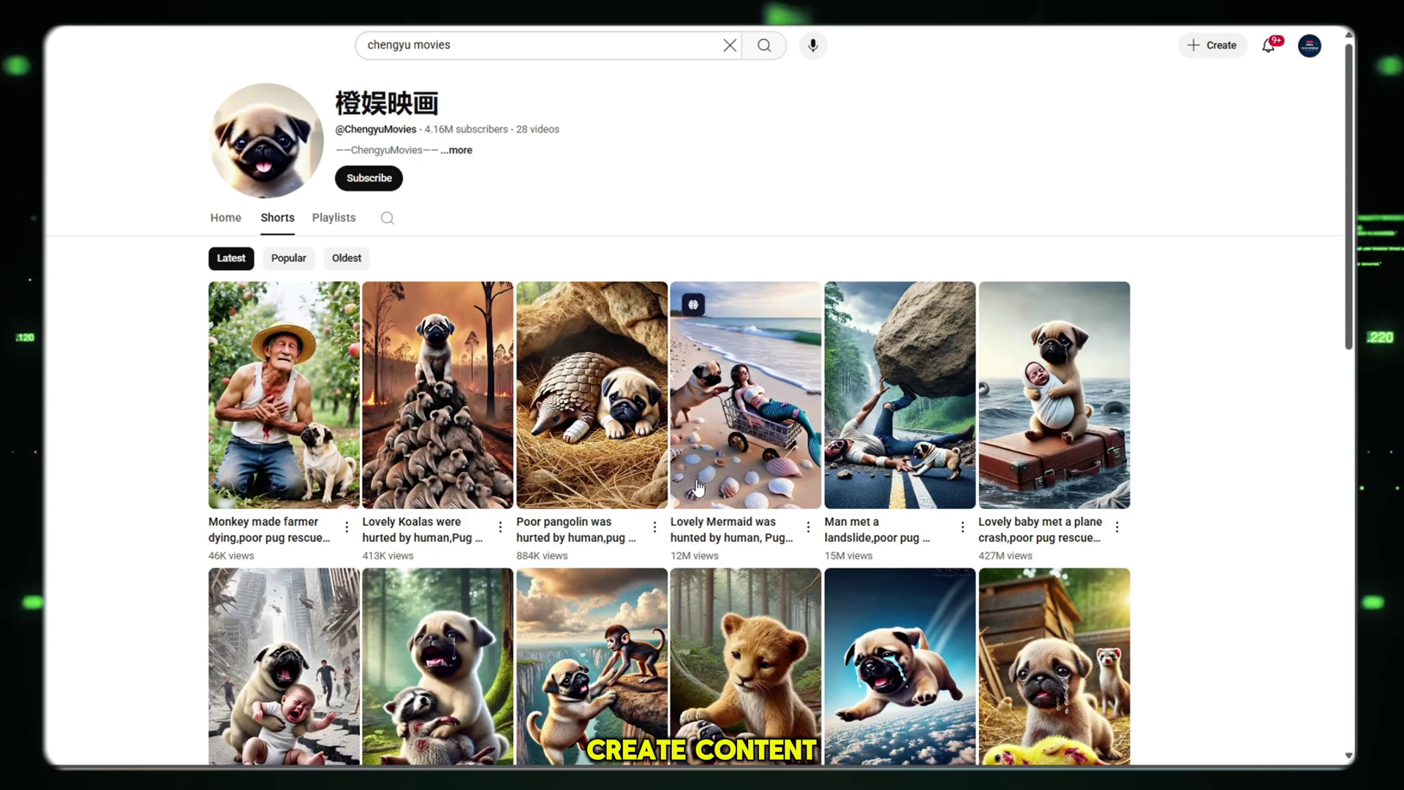
Preview the mermaid, landslide and plane crash shorts, then return to the channel grid
{"action": "left_click", "coordinate": [698, 487]}
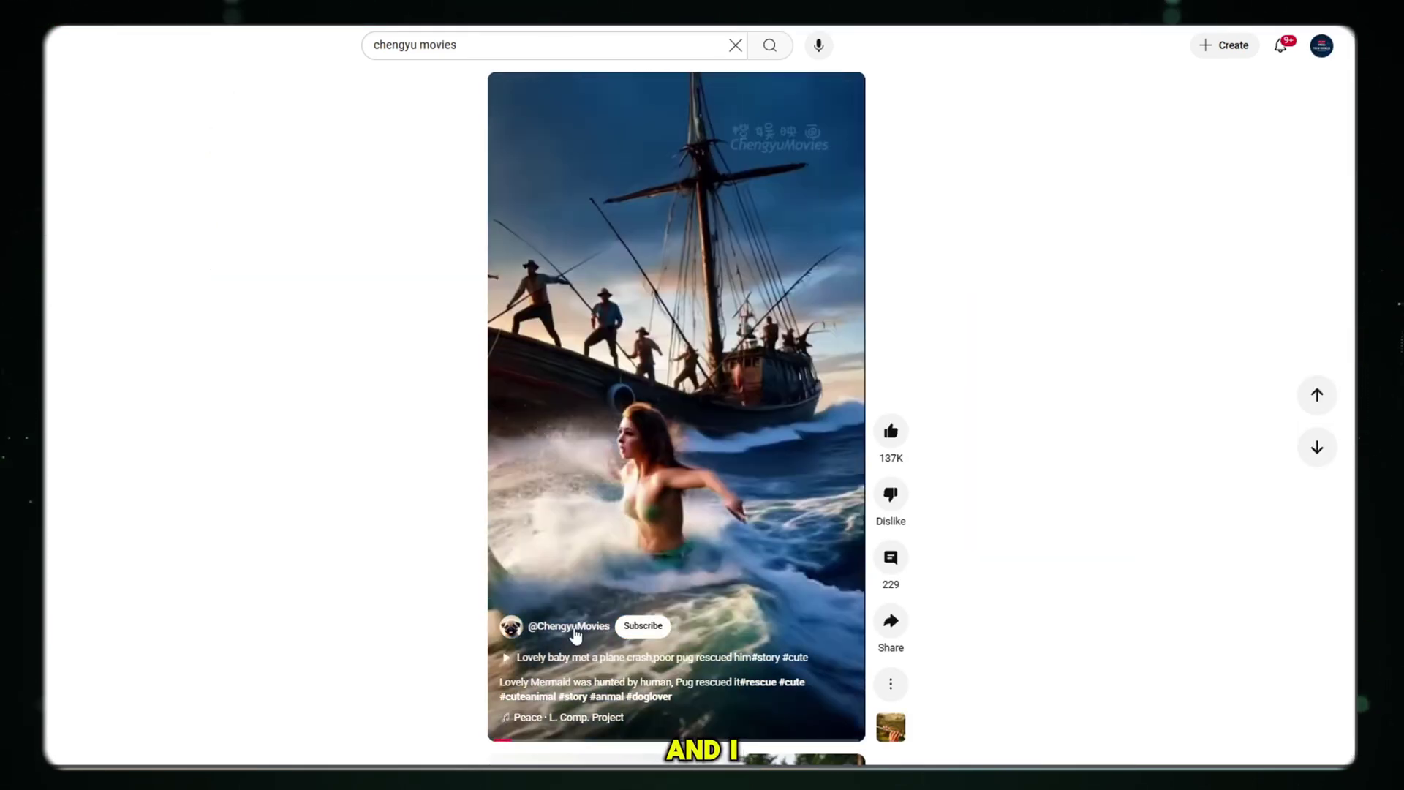
{"action": "left_click", "coordinate": [574, 629]}
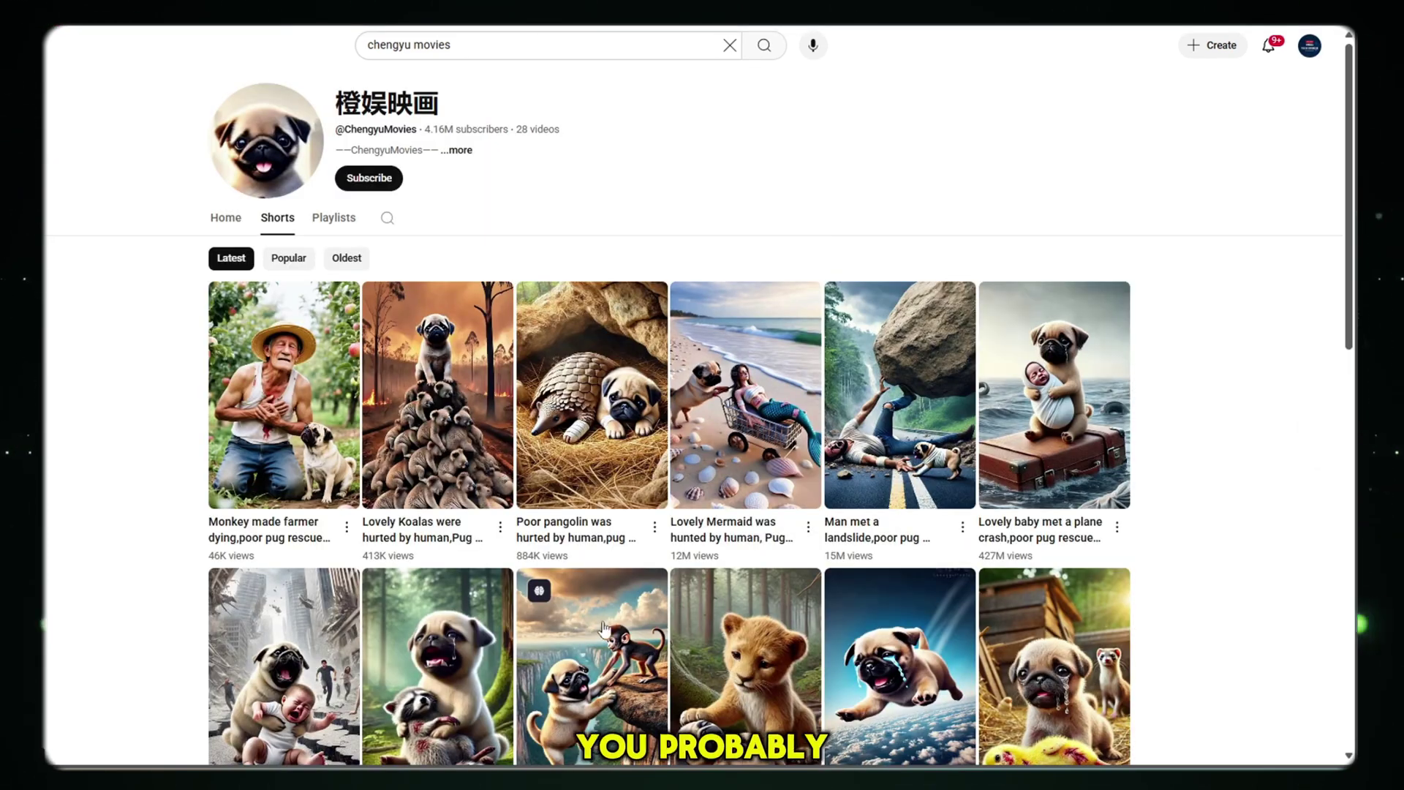
{"action": "left_click", "coordinate": [905, 417]}
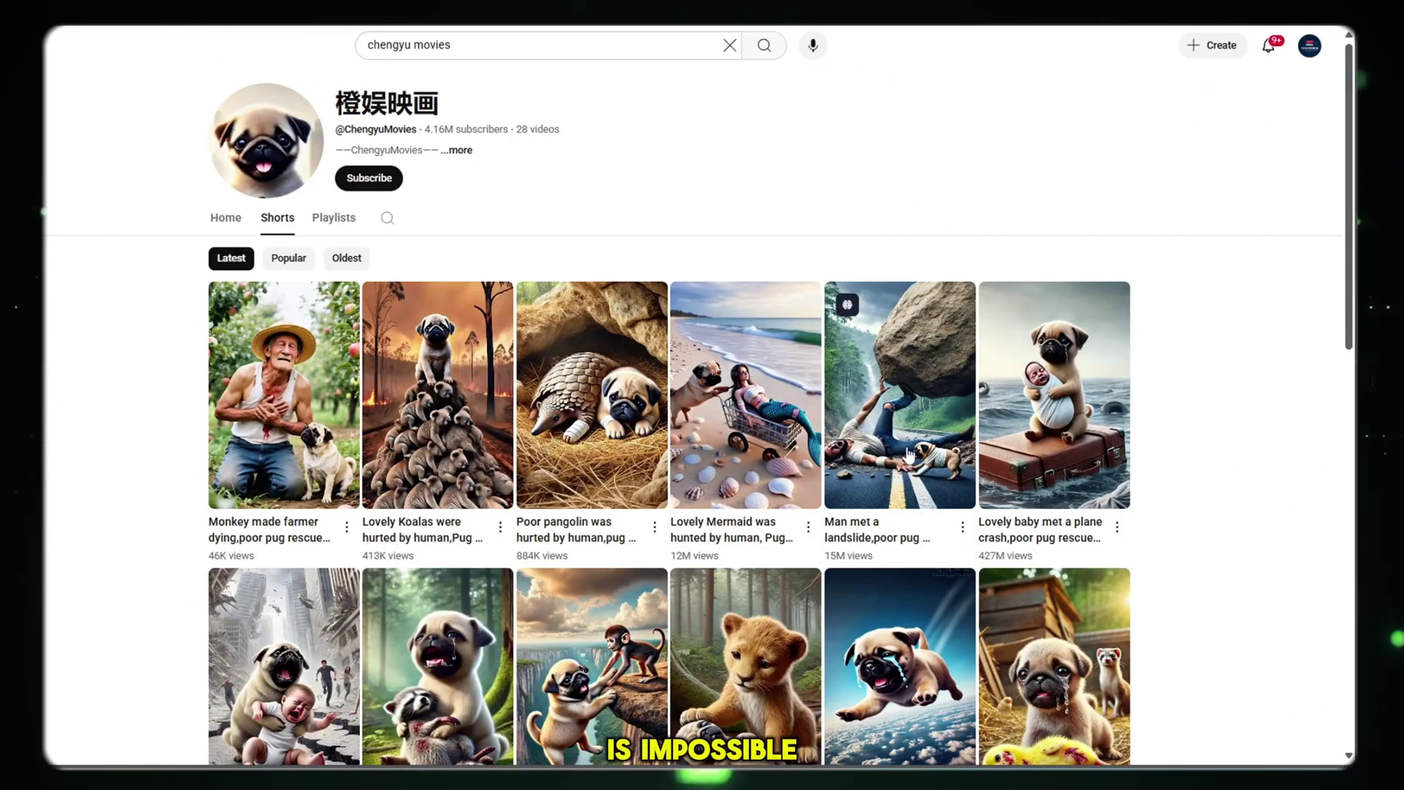
{"action": "left_click", "coordinate": [989, 401]}
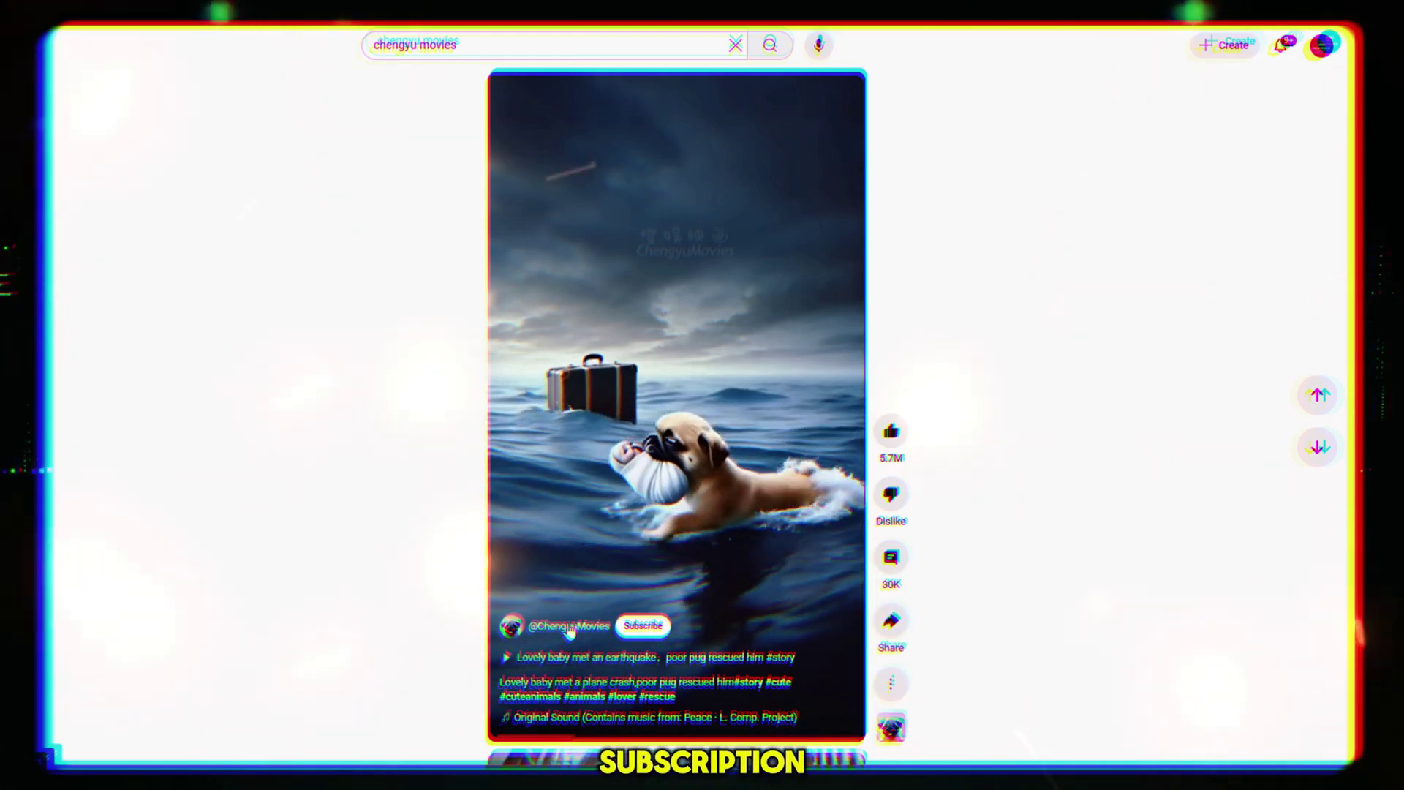
{"action": "left_click", "coordinate": [571, 627]}
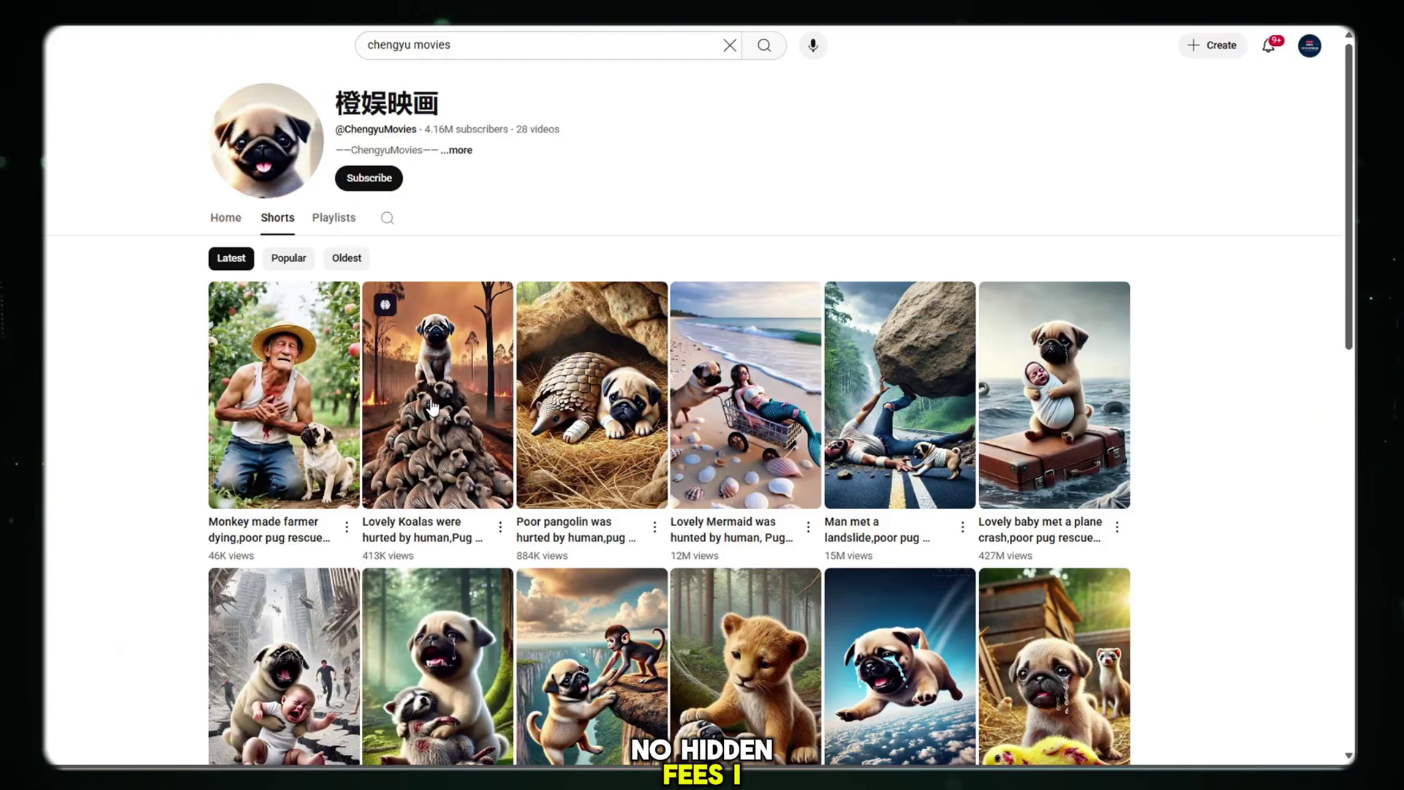
Preview the koalas short, then go back and scroll down the Shorts grid
{"action": "left_click", "coordinate": [434, 406]}
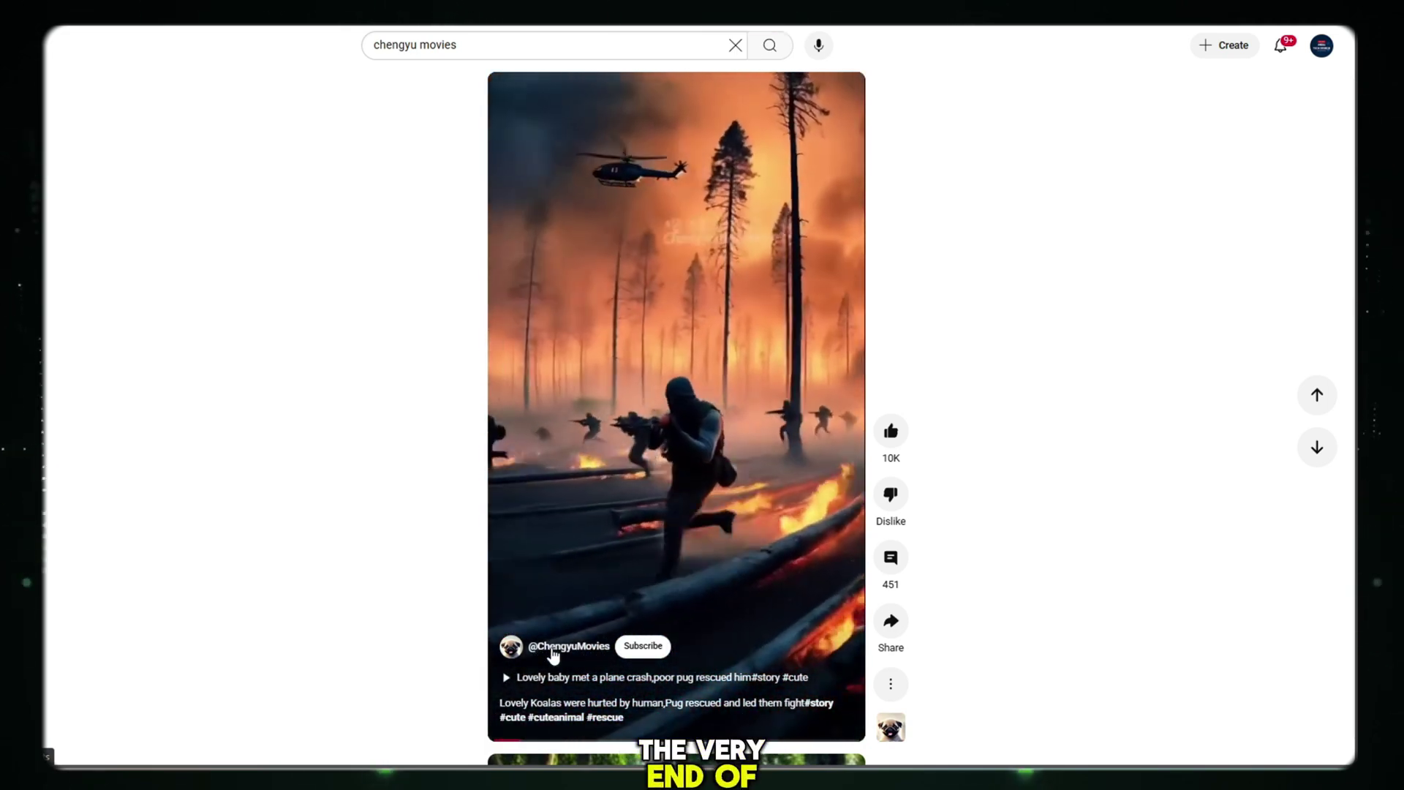
{"action": "left_click", "coordinate": [554, 648]}
{"action": "scroll", "coordinate": [1036, 540], "scroll_direction": "down", "scroll_amount": 2}
{"action": "scroll", "coordinate": [1054, 521], "scroll_direction": "down", "scroll_amount": 2}
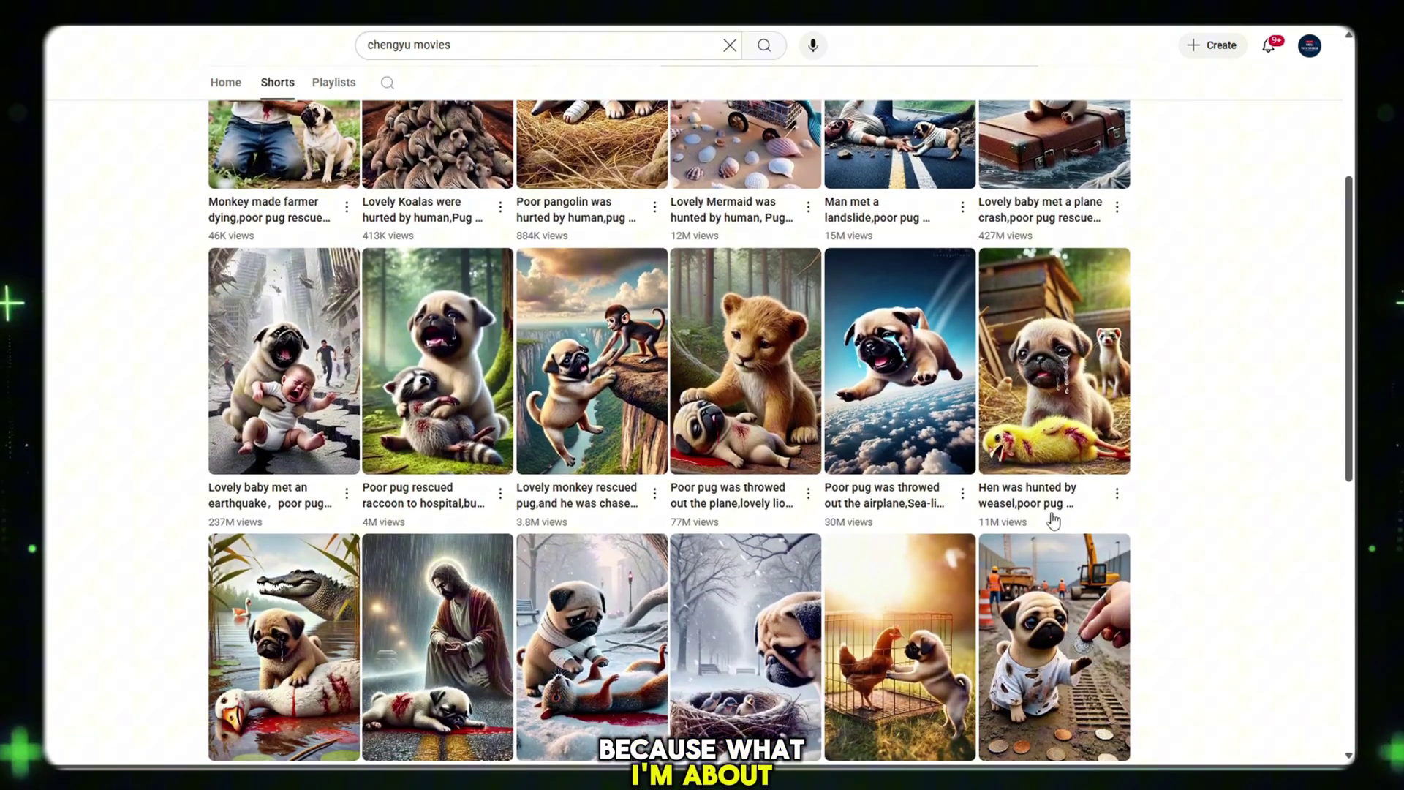
{"action": "scroll", "coordinate": [1072, 531], "scroll_direction": "down", "scroll_amount": 2}
{"action": "scroll", "coordinate": [1072, 531], "scroll_direction": "down", "scroll_amount": 1}
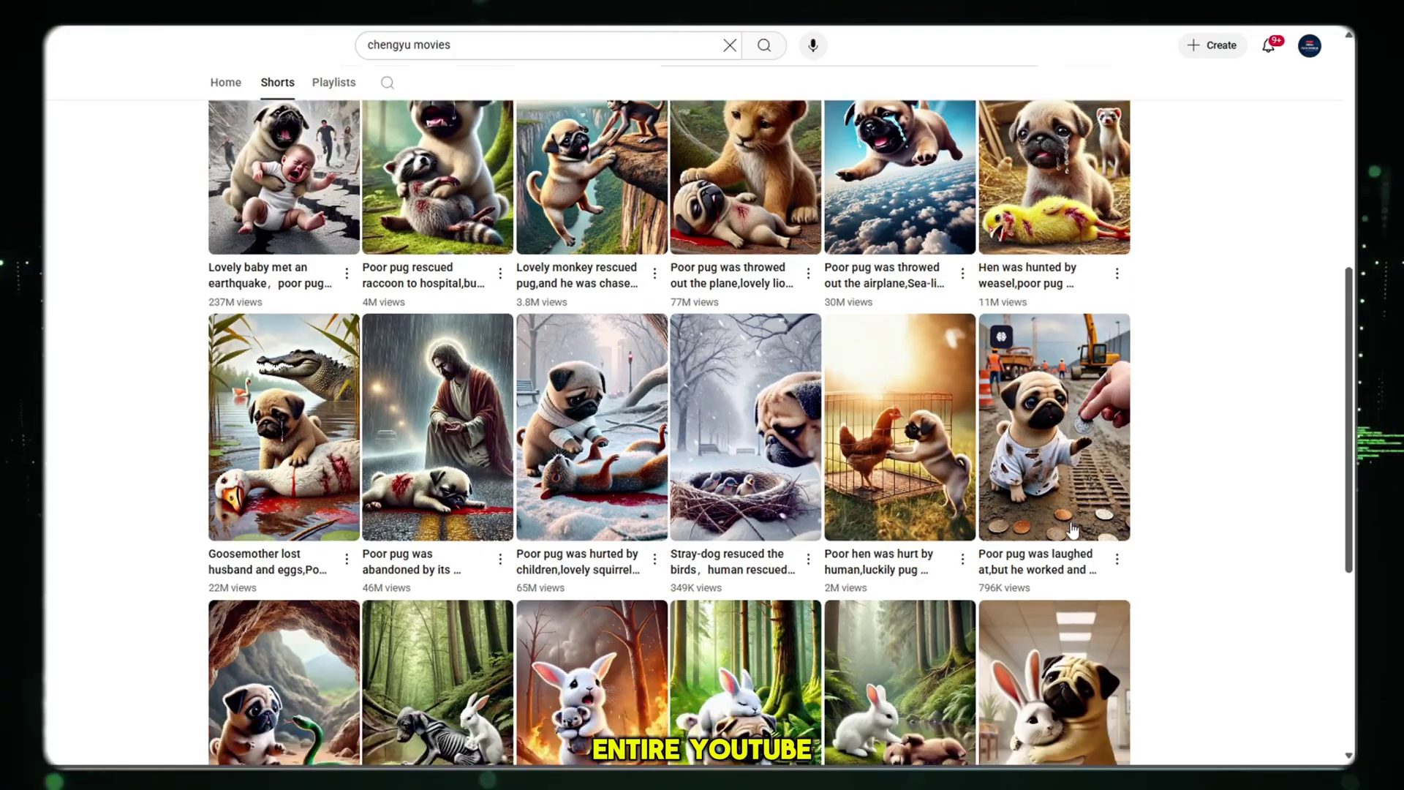
{"action": "scroll", "coordinate": [1073, 530], "scroll_direction": "down", "scroll_amount": 5}
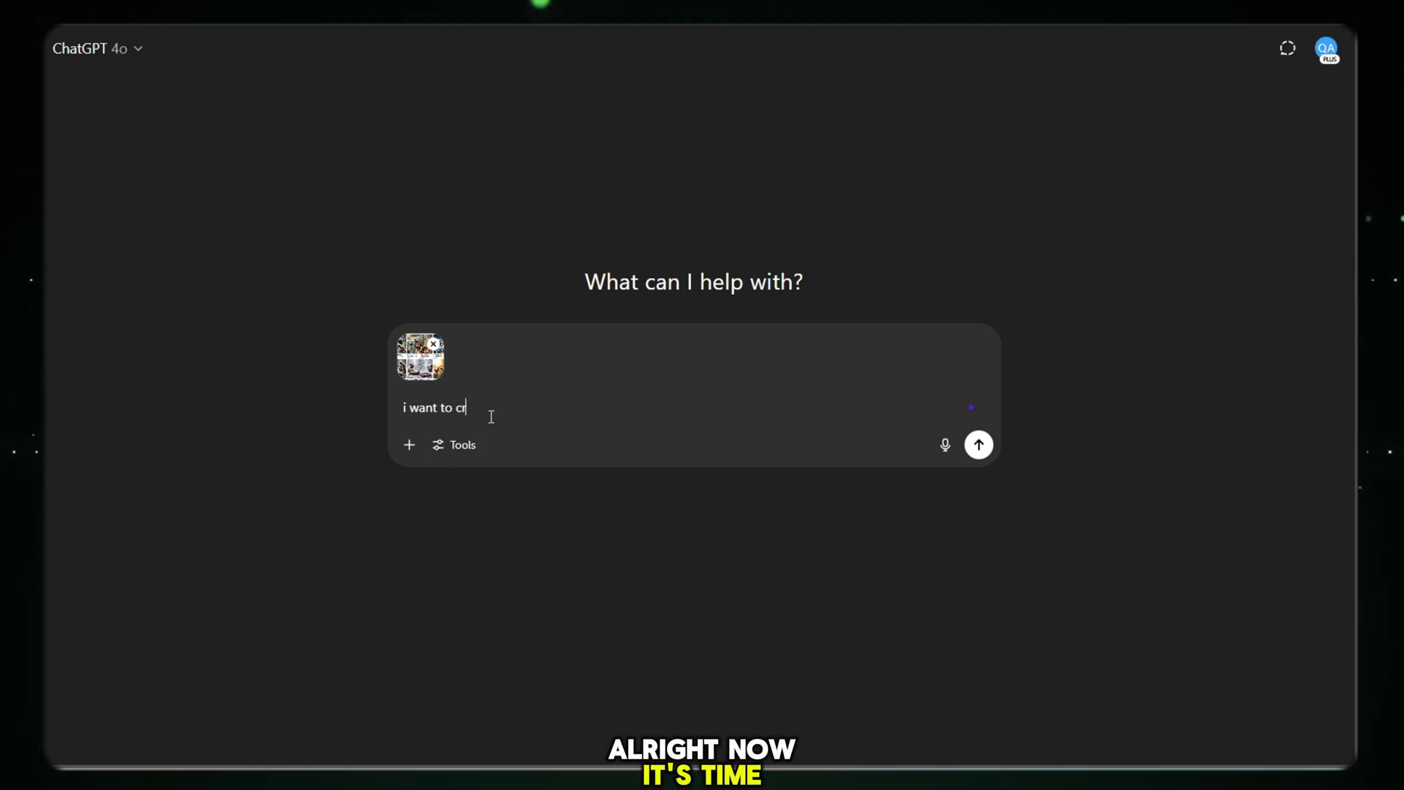
Ask ChatGPT for up to ten cute dog animated short prompts like the attached image
{"action": "type", "text": "eate this type"}
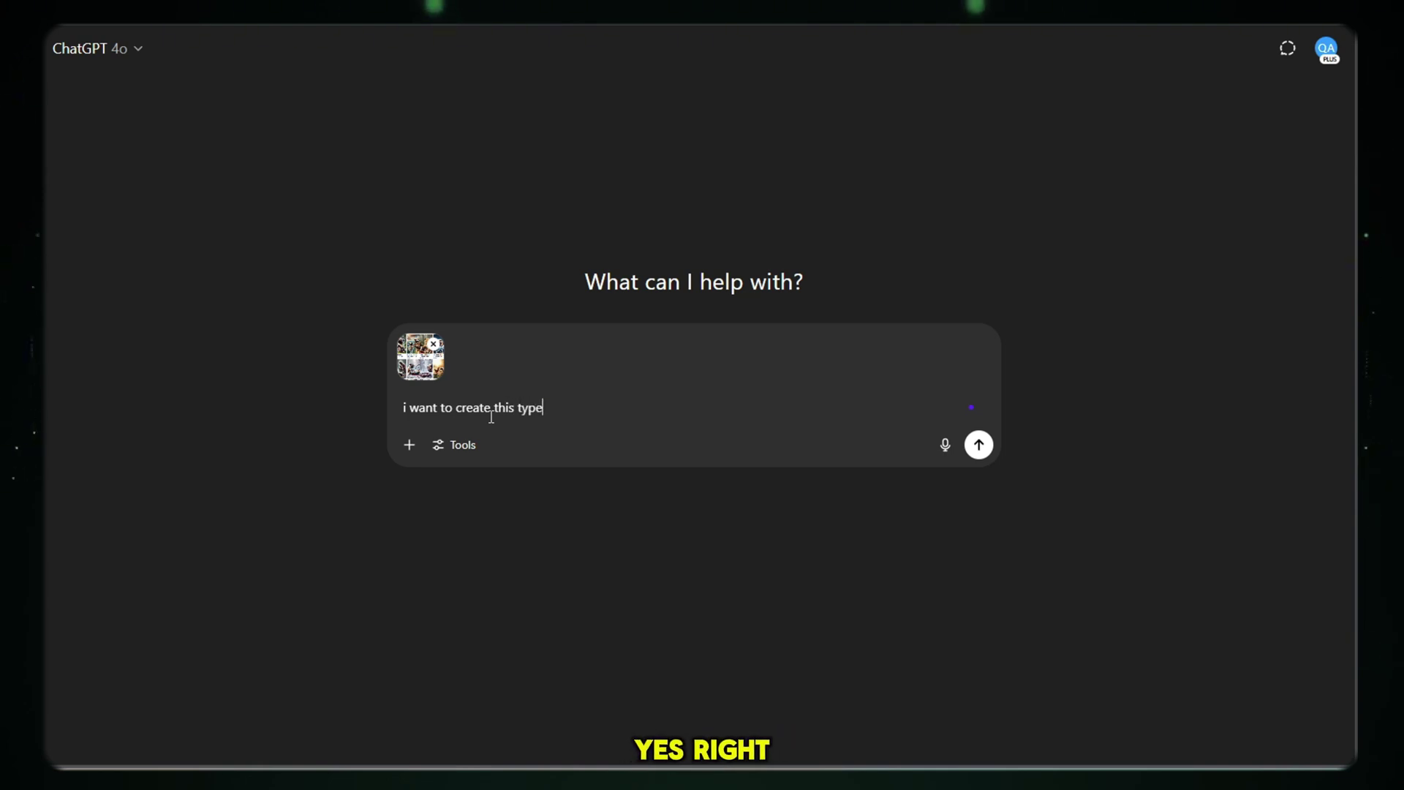
{"action": "type", "text": " animated sho"}
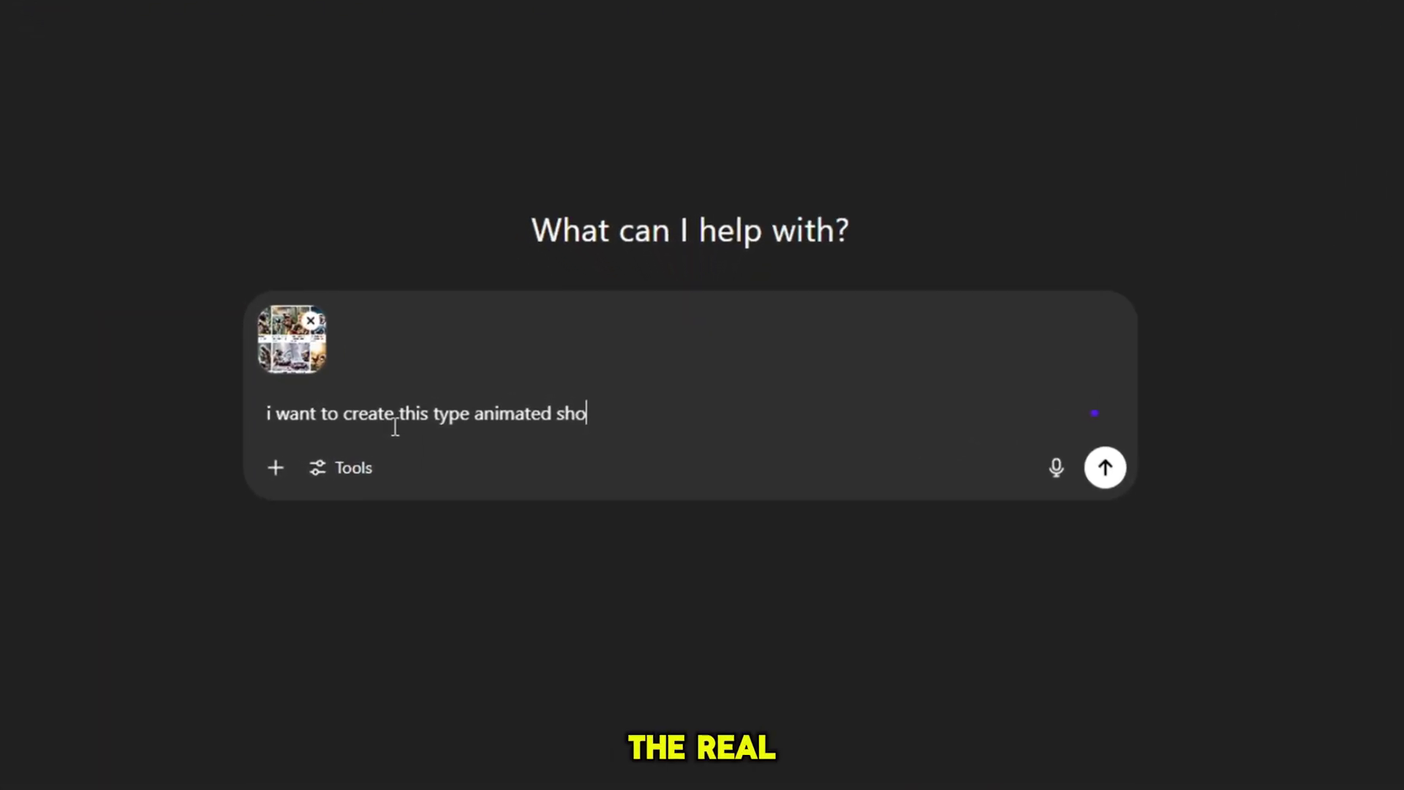
{"action": "type", "text": "rts video make sure dog are more cute required maximum 1"}
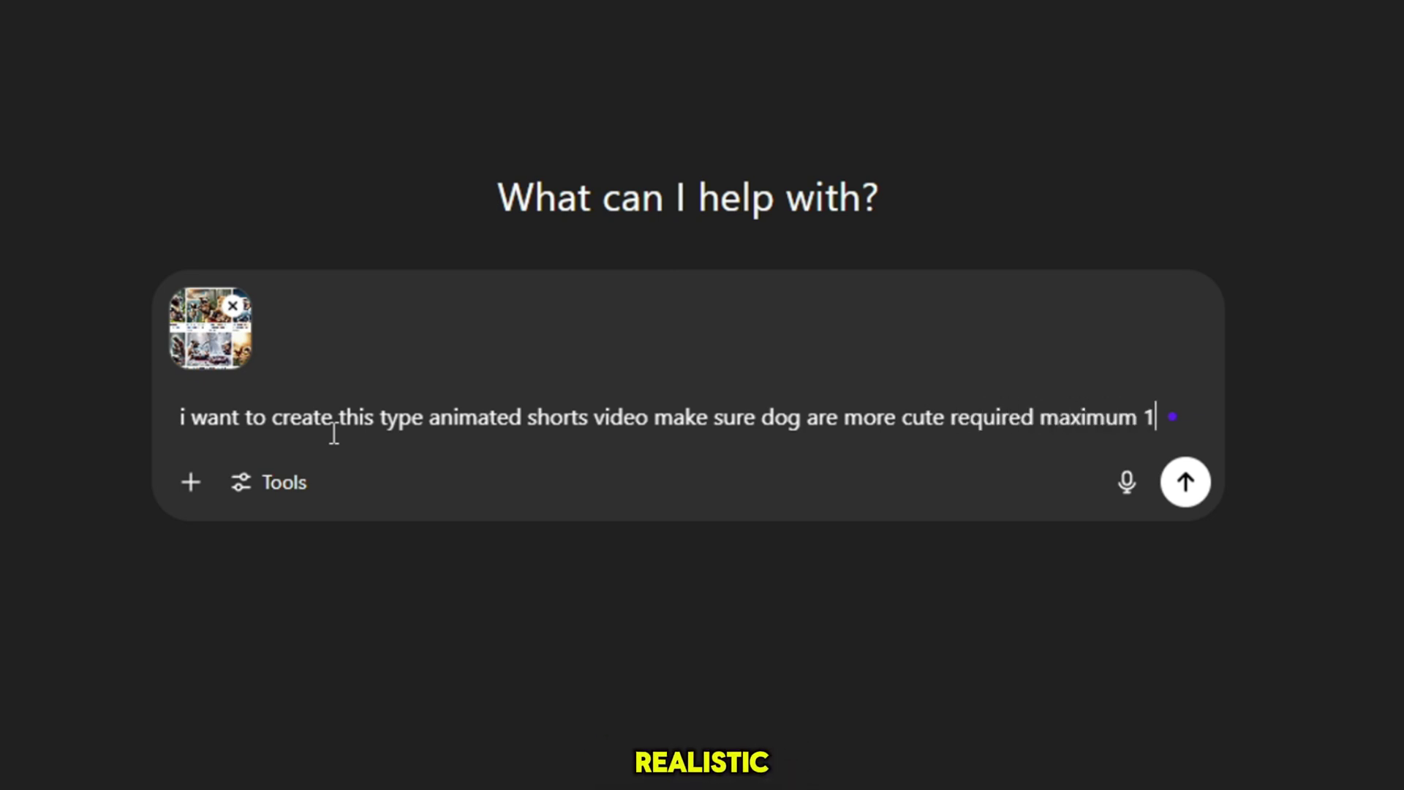
{"action": "type", "text": "ompt required"}
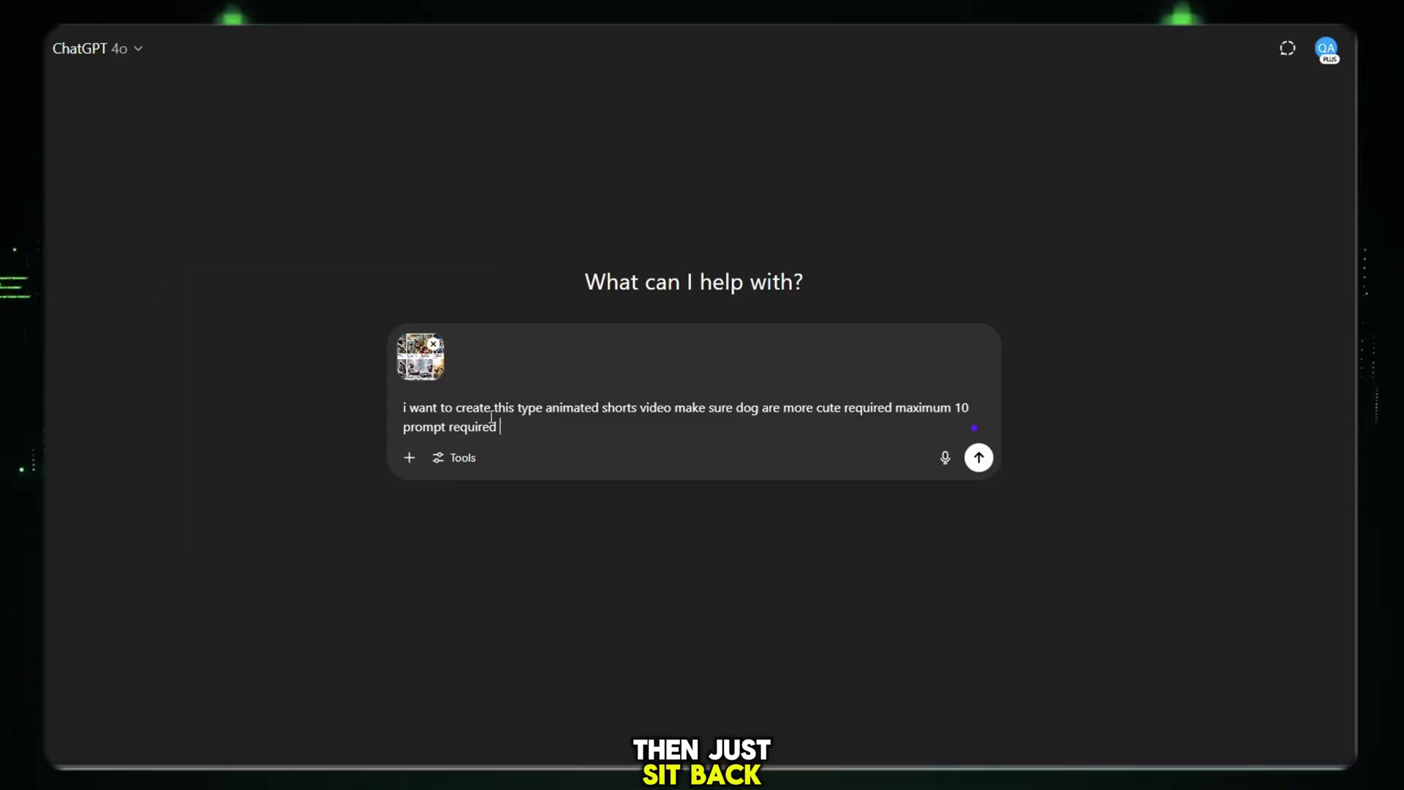
{"action": "key", "text": "Return"}
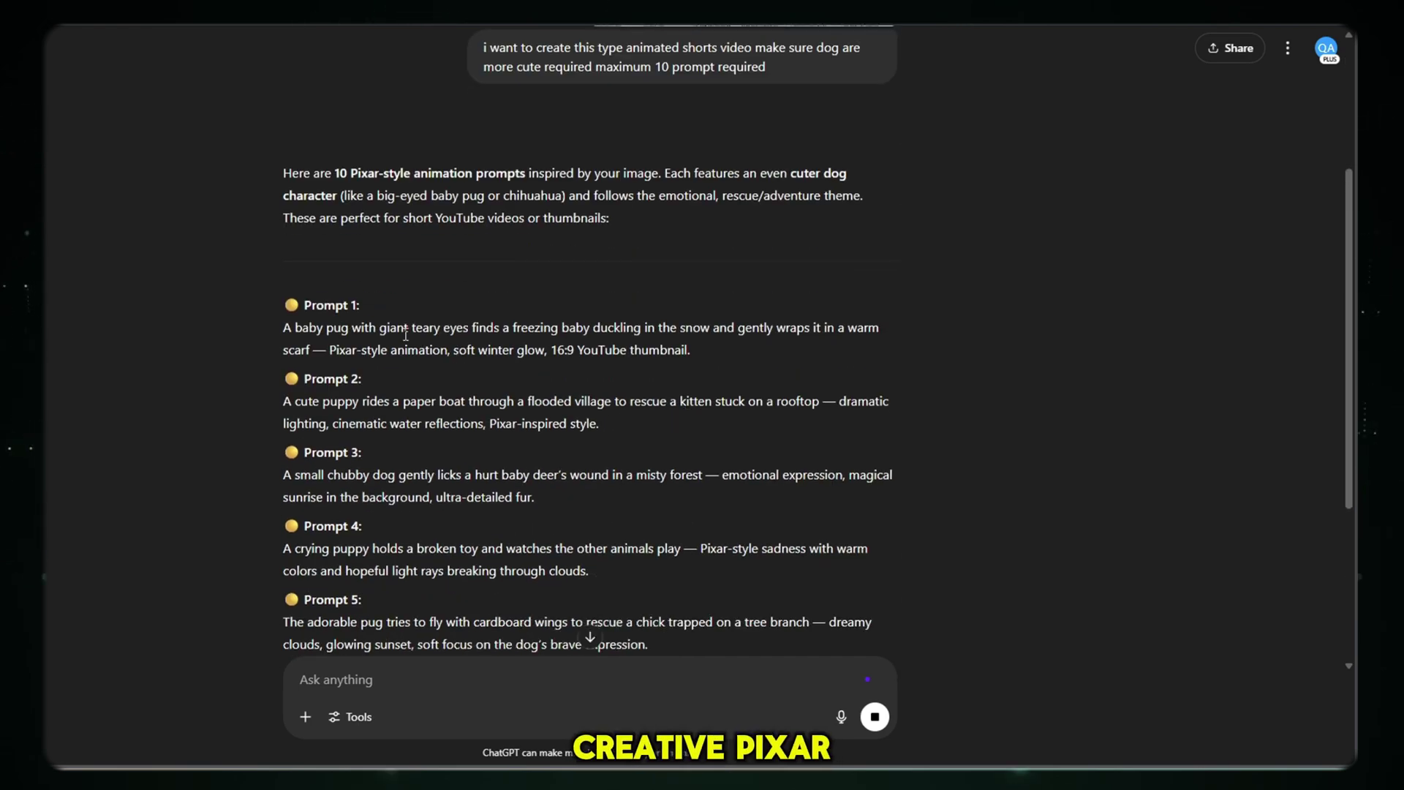
Scroll the reply and test-select the text of Prompts 2 through 4
{"action": "scroll", "coordinate": [406, 335], "scroll_direction": "down", "scroll_amount": 1}
{"action": "scroll", "coordinate": [406, 335], "scroll_direction": "down", "scroll_amount": 1}
{"action": "scroll", "coordinate": [402, 333], "scroll_direction": "down", "scroll_amount": 1}
{"action": "scroll", "coordinate": [396, 330], "scroll_direction": "down", "scroll_amount": 2}
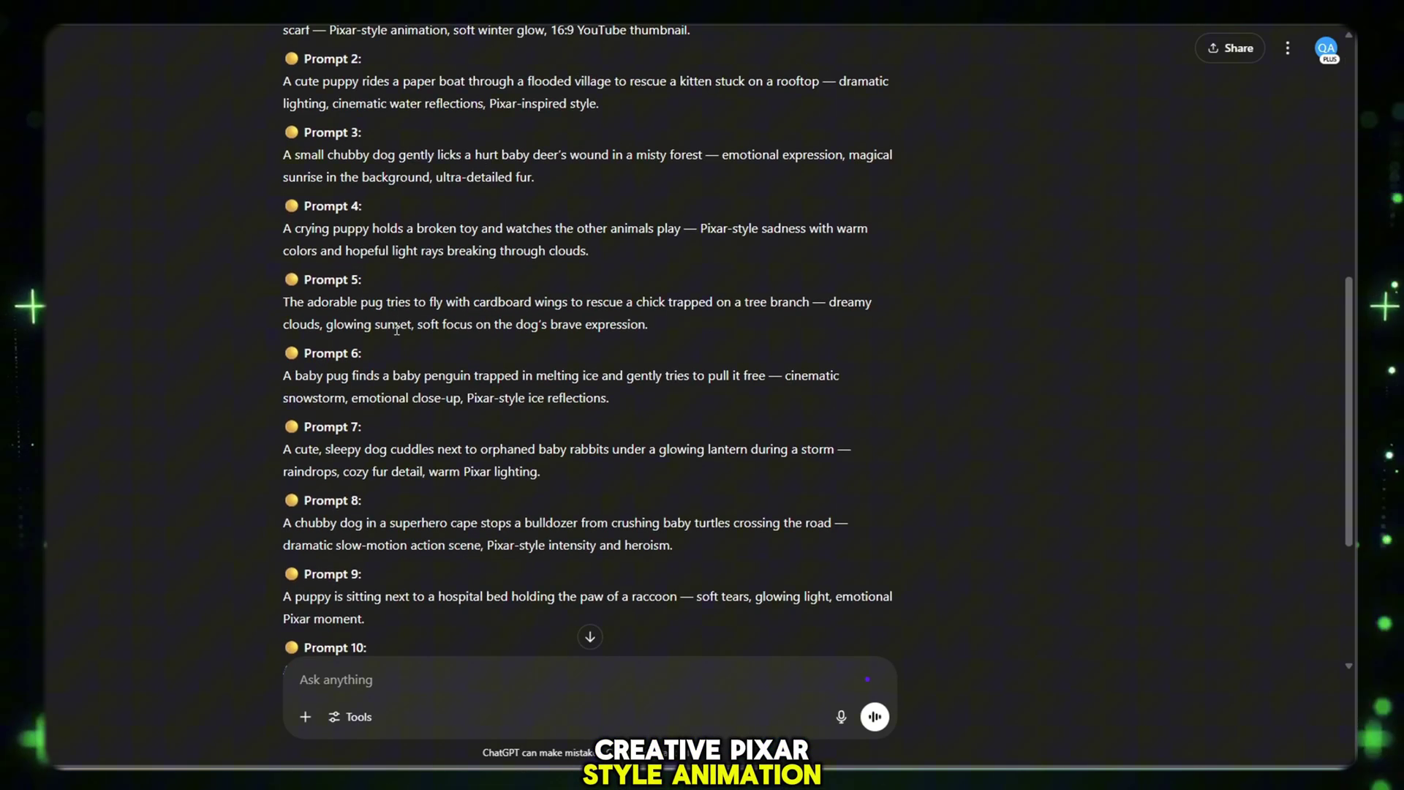
{"action": "scroll", "coordinate": [395, 326], "scroll_direction": "up", "scroll_amount": 1}
{"action": "scroll", "coordinate": [389, 293], "scroll_direction": "up", "scroll_amount": 2}
{"action": "scroll", "coordinate": [329, 282], "scroll_direction": "up", "scroll_amount": 1}
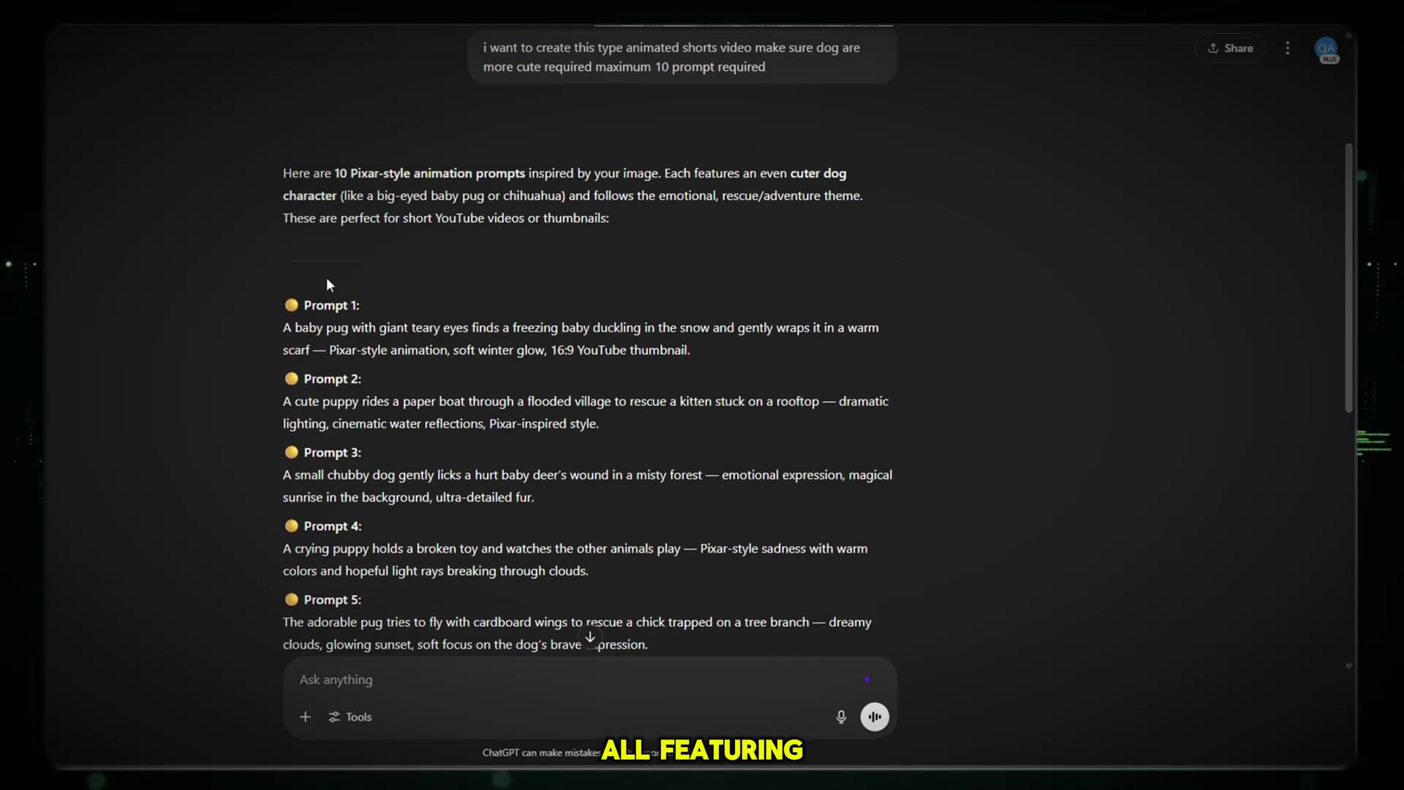
{"action": "left_click_drag", "start_coordinate": [291, 329], "coordinate": [690, 351]}
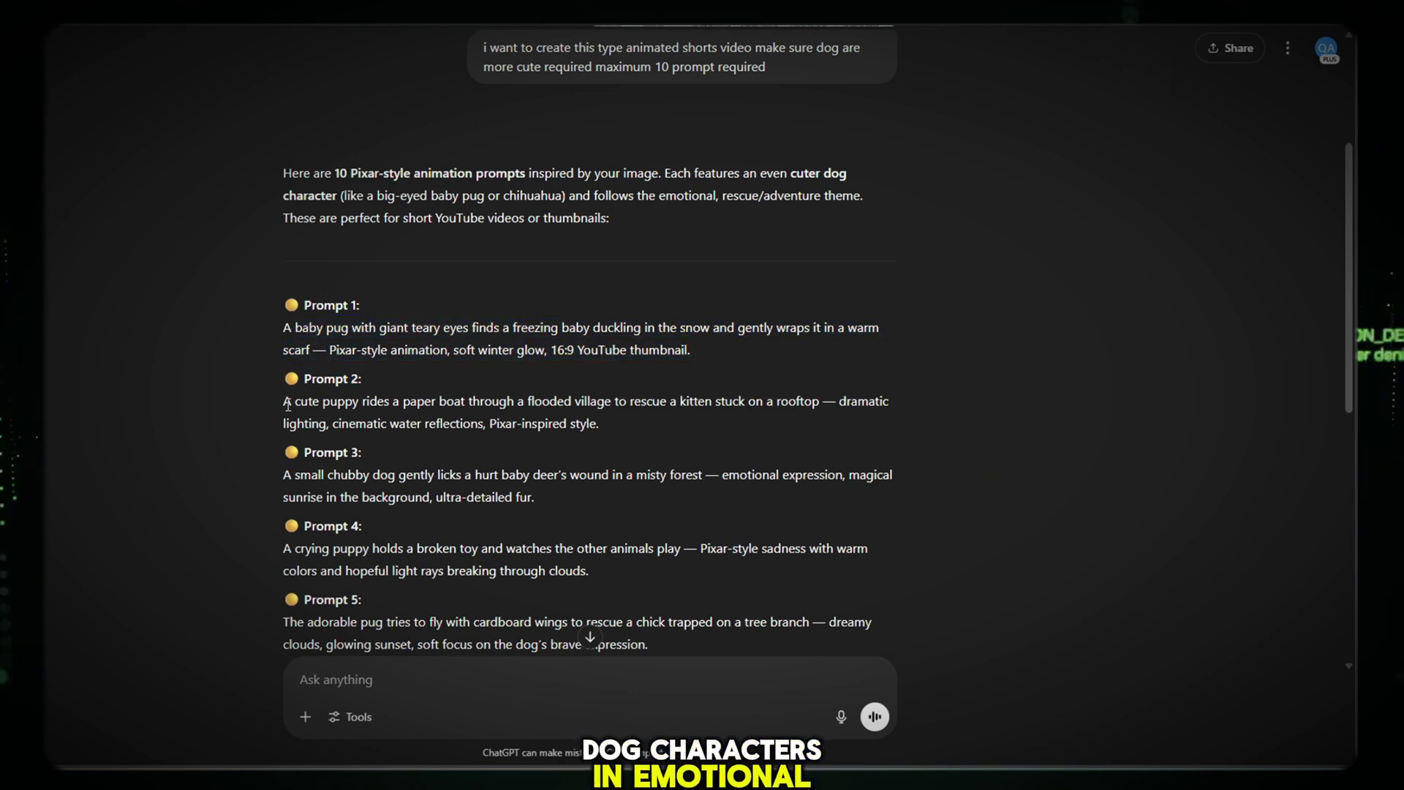
{"action": "left_click_drag", "start_coordinate": [284, 401], "coordinate": [523, 443]}
{"action": "left_click_drag", "start_coordinate": [284, 474], "coordinate": [527, 503]}
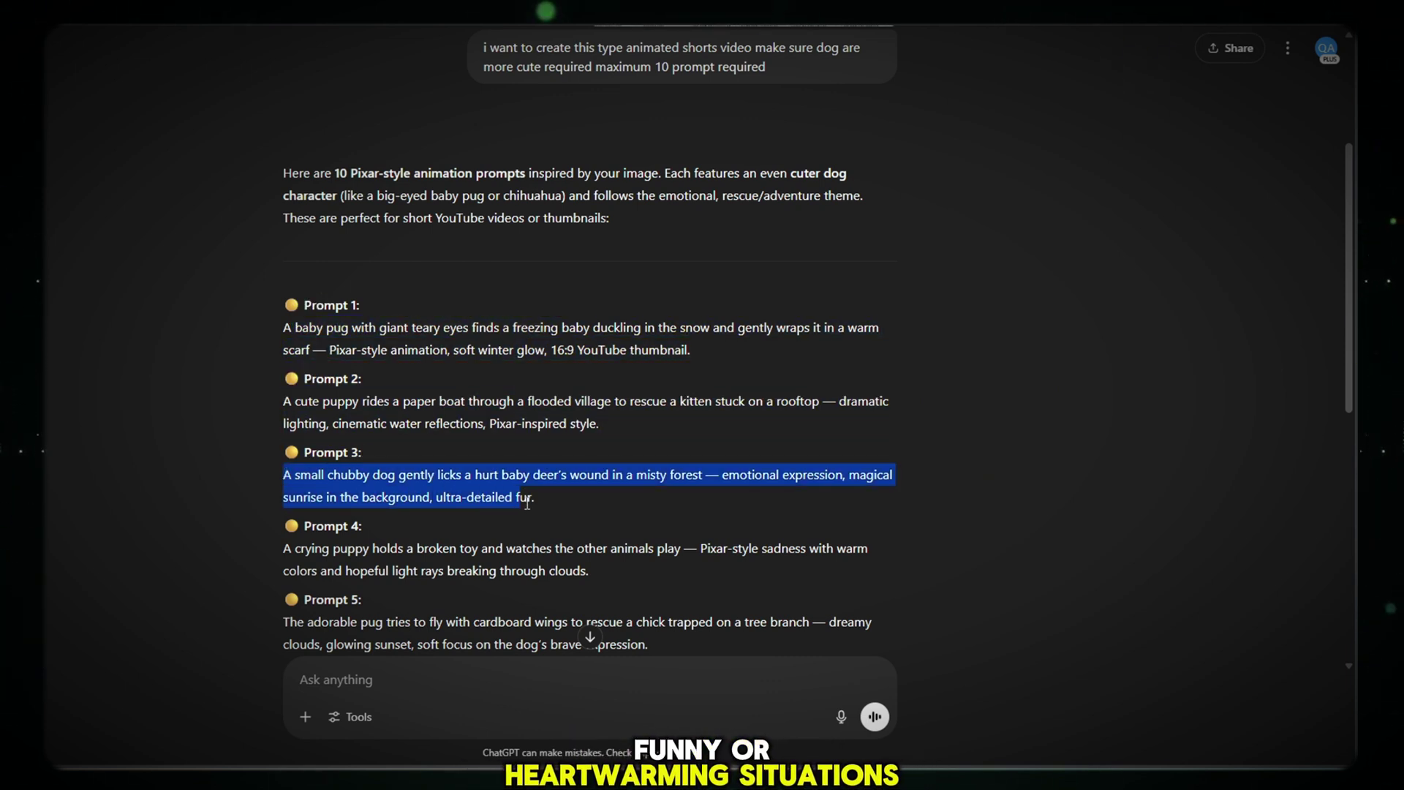
{"action": "left_click", "coordinate": [480, 488]}
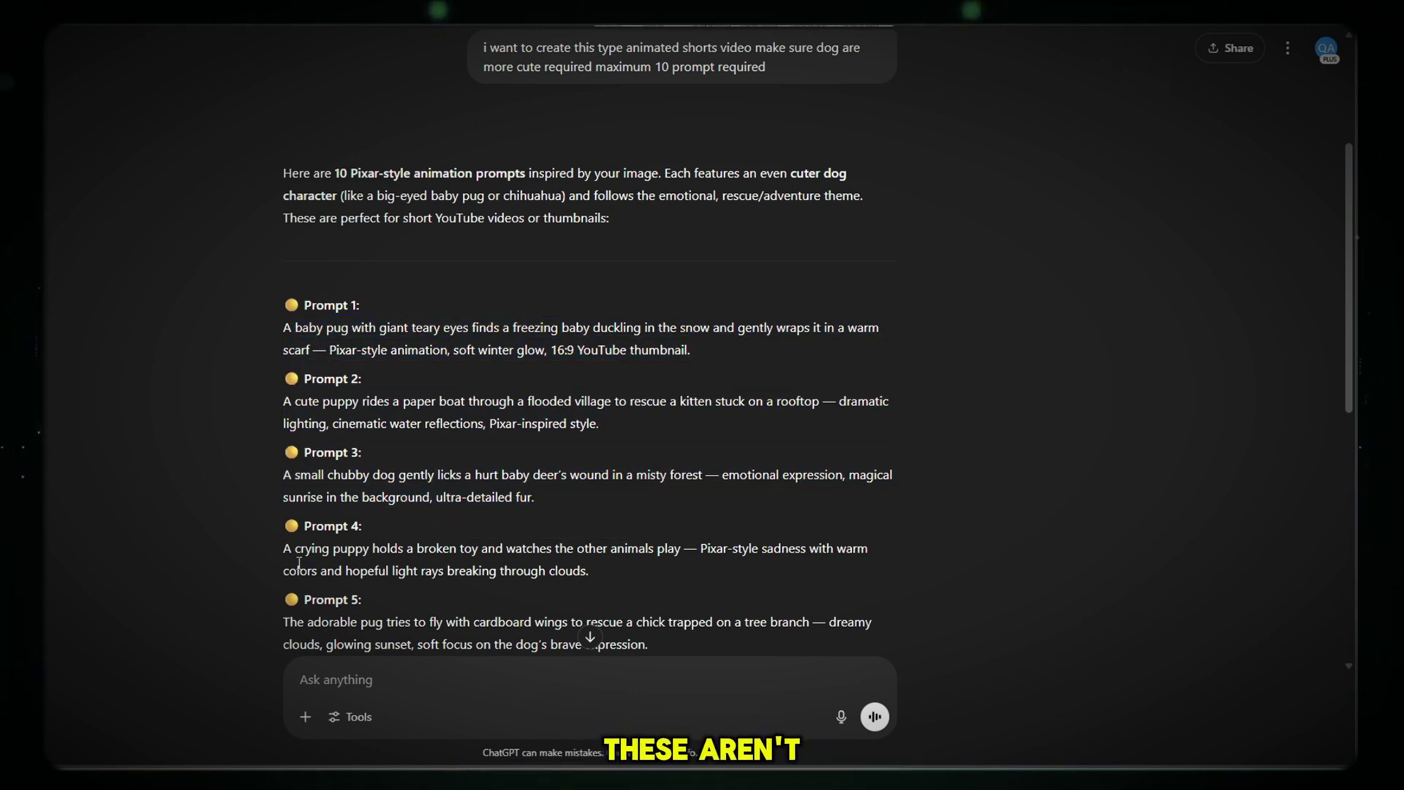
{"action": "left_click_drag", "start_coordinate": [282, 549], "coordinate": [525, 578]}
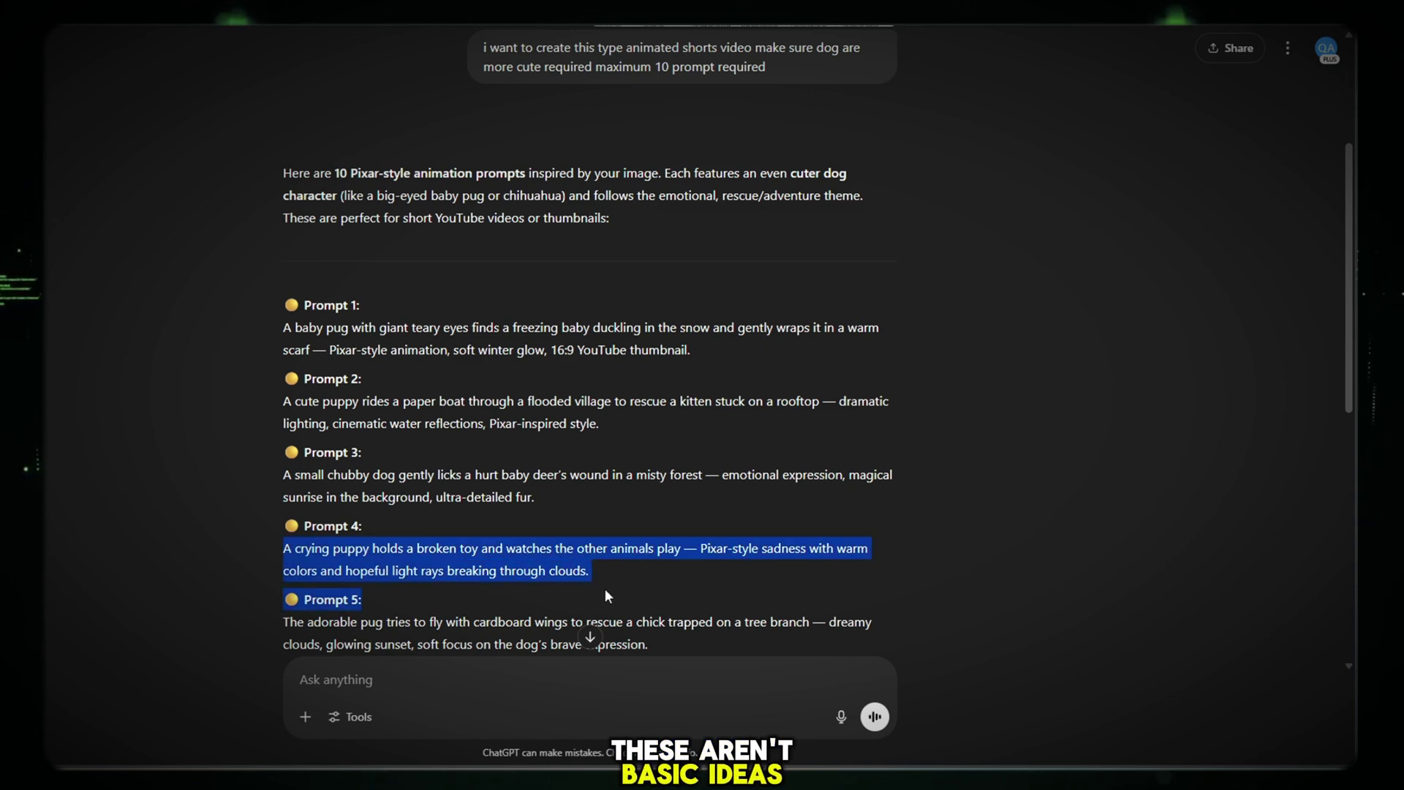
{"action": "left_click", "coordinate": [470, 520]}
Select Prompts 5 through 10, then clear the selection
{"action": "scroll", "coordinate": [297, 422], "scroll_direction": "down", "scroll_amount": 3}
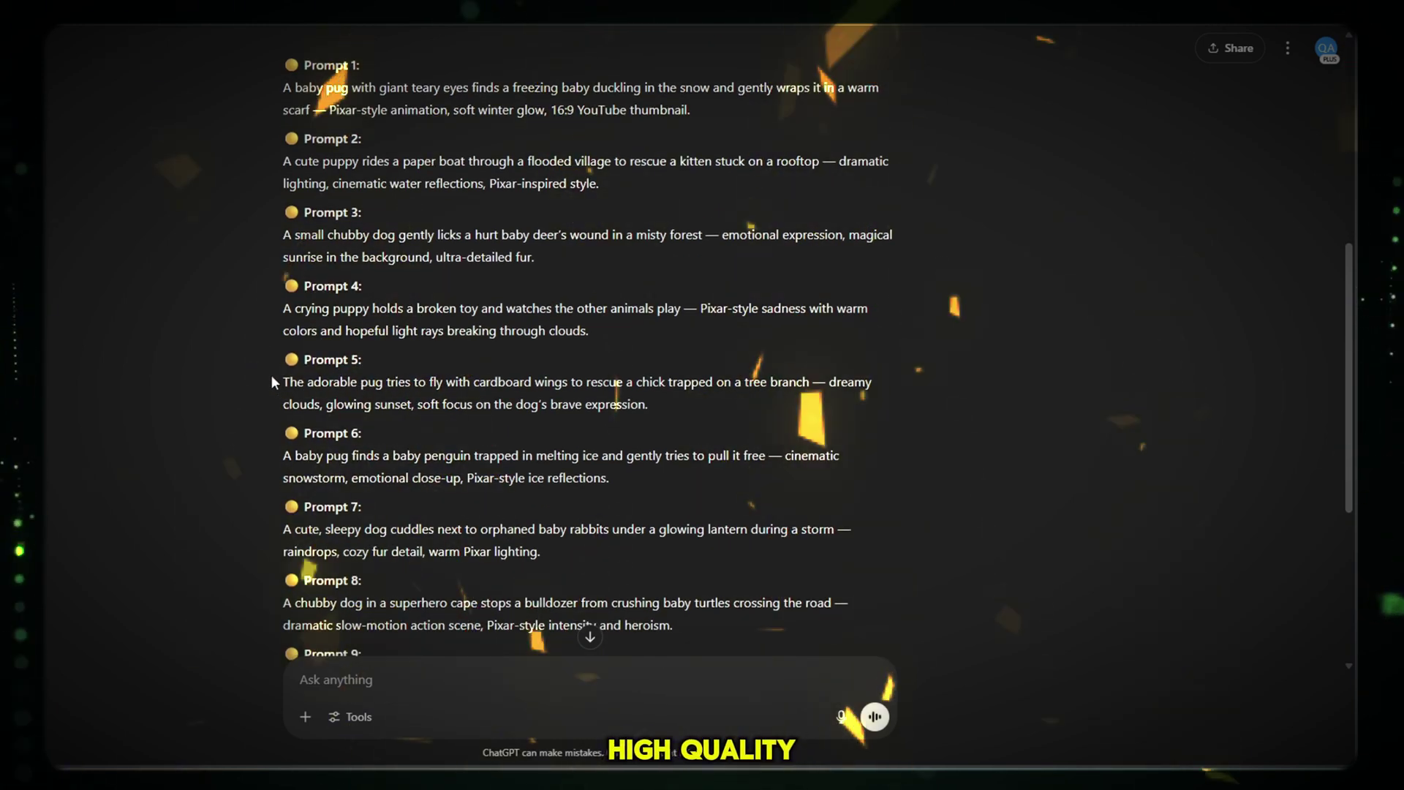
{"action": "left_click_drag", "start_coordinate": [283, 379], "coordinate": [686, 658]}
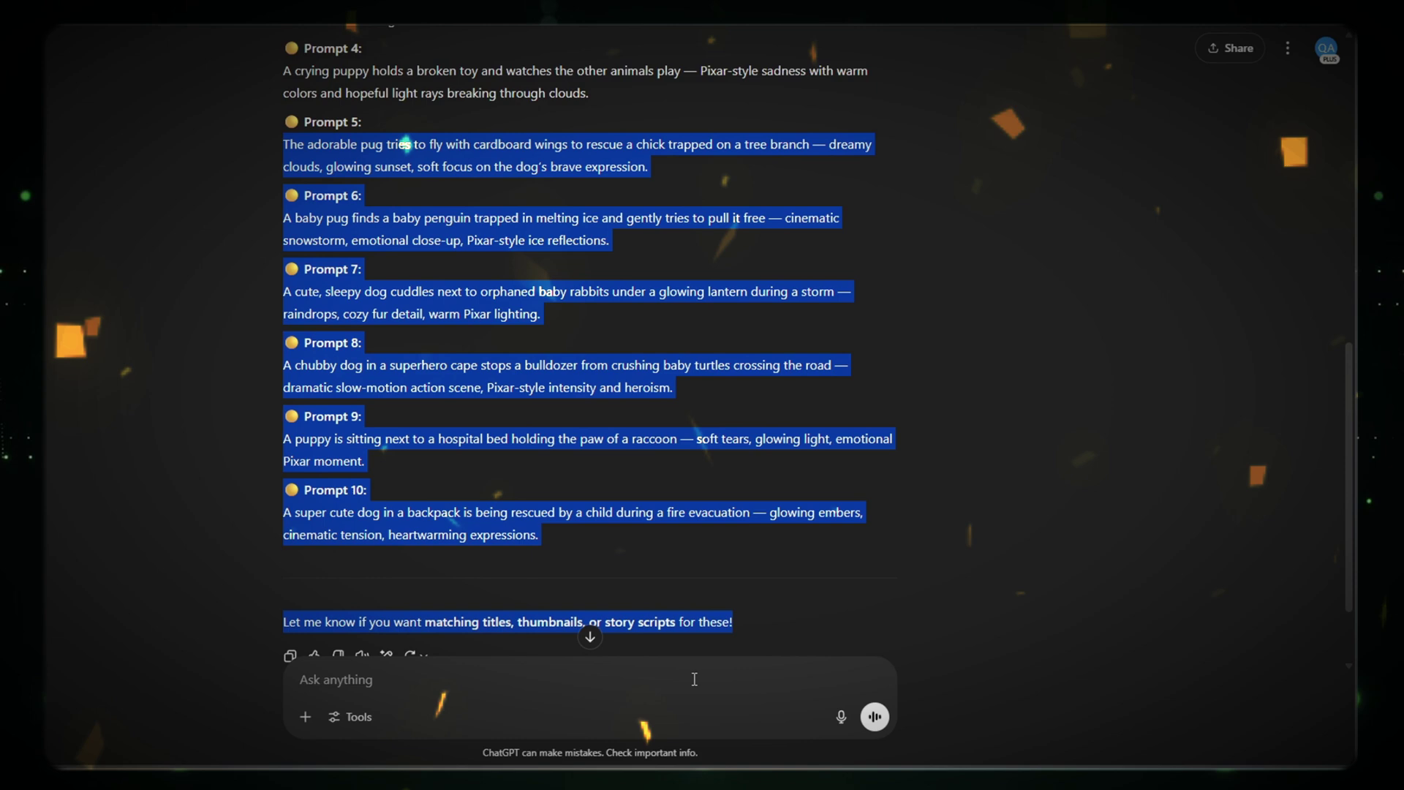
{"action": "left_click_drag", "start_coordinate": [686, 658], "coordinate": [725, 445]}
{"action": "left_click", "coordinate": [424, 340]}
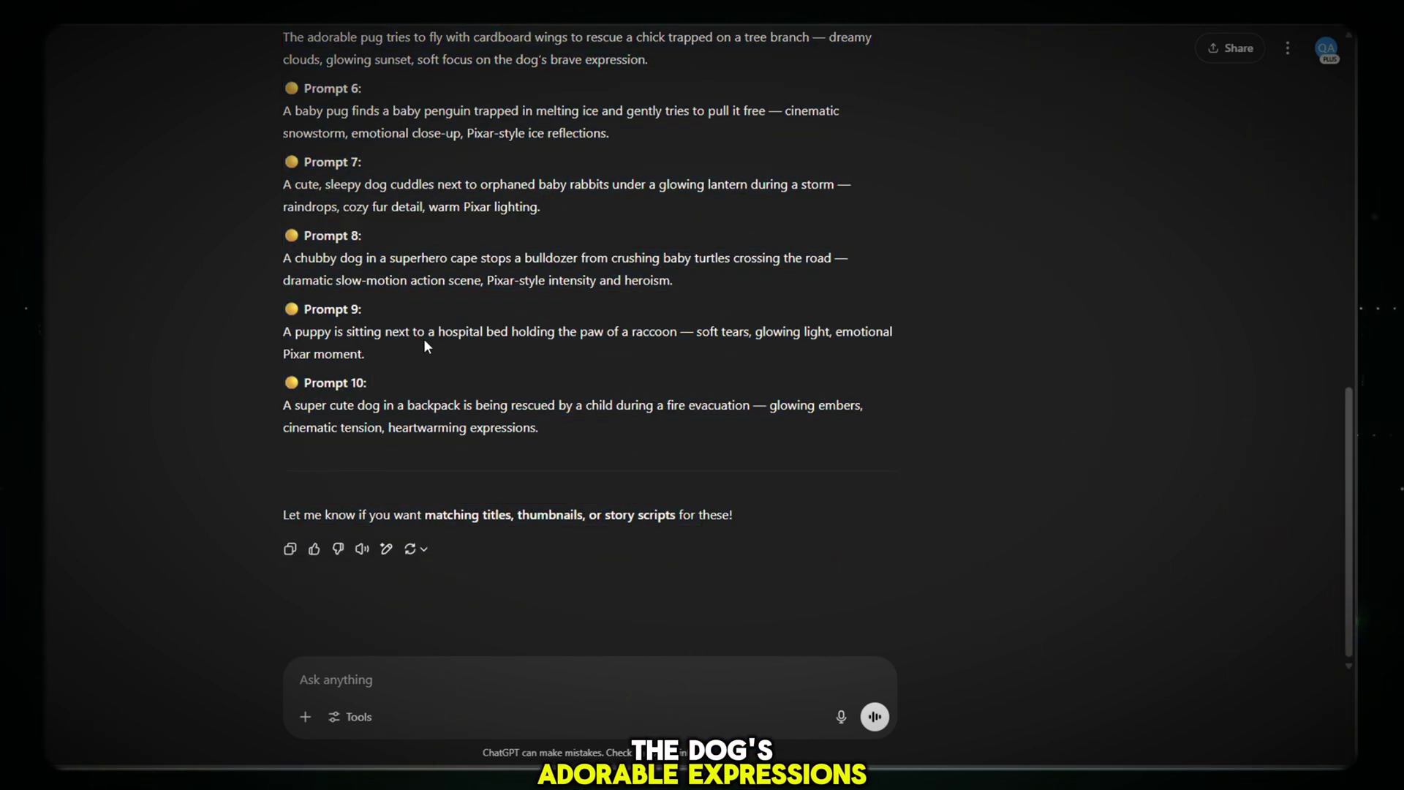
Select all ten prompts, from Prompt 1 through the closing 'for these!' line
{"action": "scroll", "coordinate": [424, 340], "scroll_direction": "up", "scroll_amount": 2}
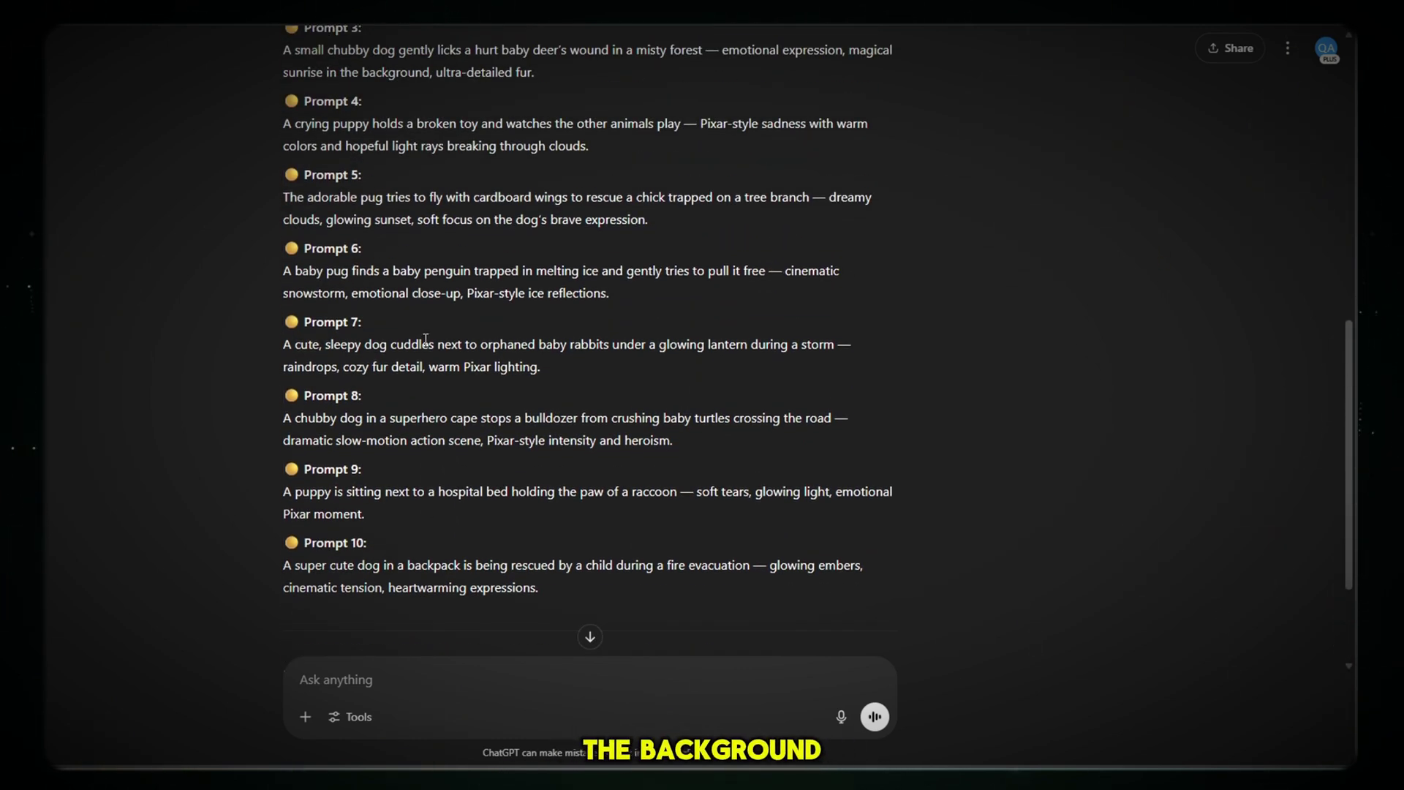
{"action": "scroll", "coordinate": [425, 339], "scroll_direction": "up", "scroll_amount": 1}
{"action": "scroll", "coordinate": [425, 339], "scroll_direction": "up", "scroll_amount": 1}
{"action": "scroll", "coordinate": [425, 341], "scroll_direction": "up", "scroll_amount": 2}
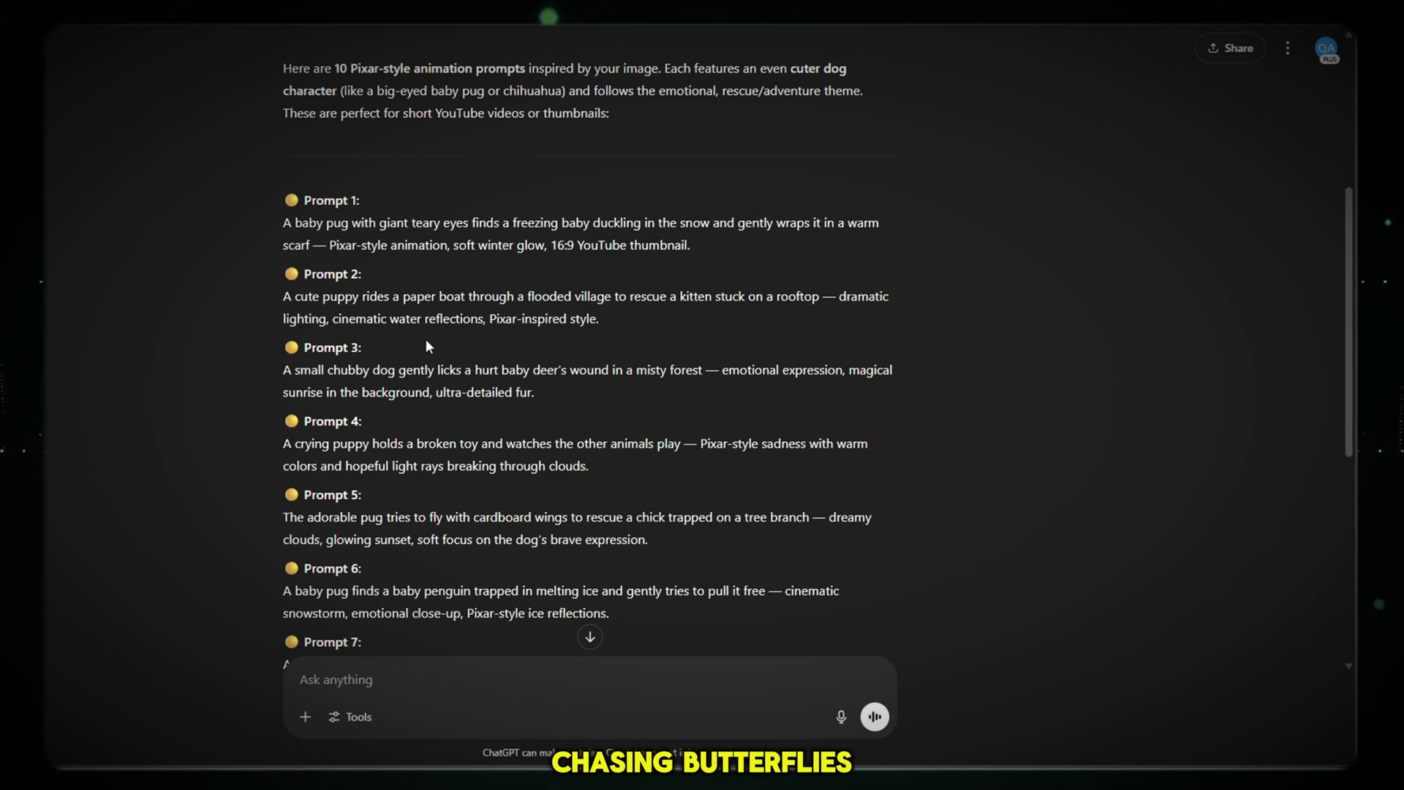
{"action": "scroll", "coordinate": [427, 343], "scroll_direction": "up", "scroll_amount": 1}
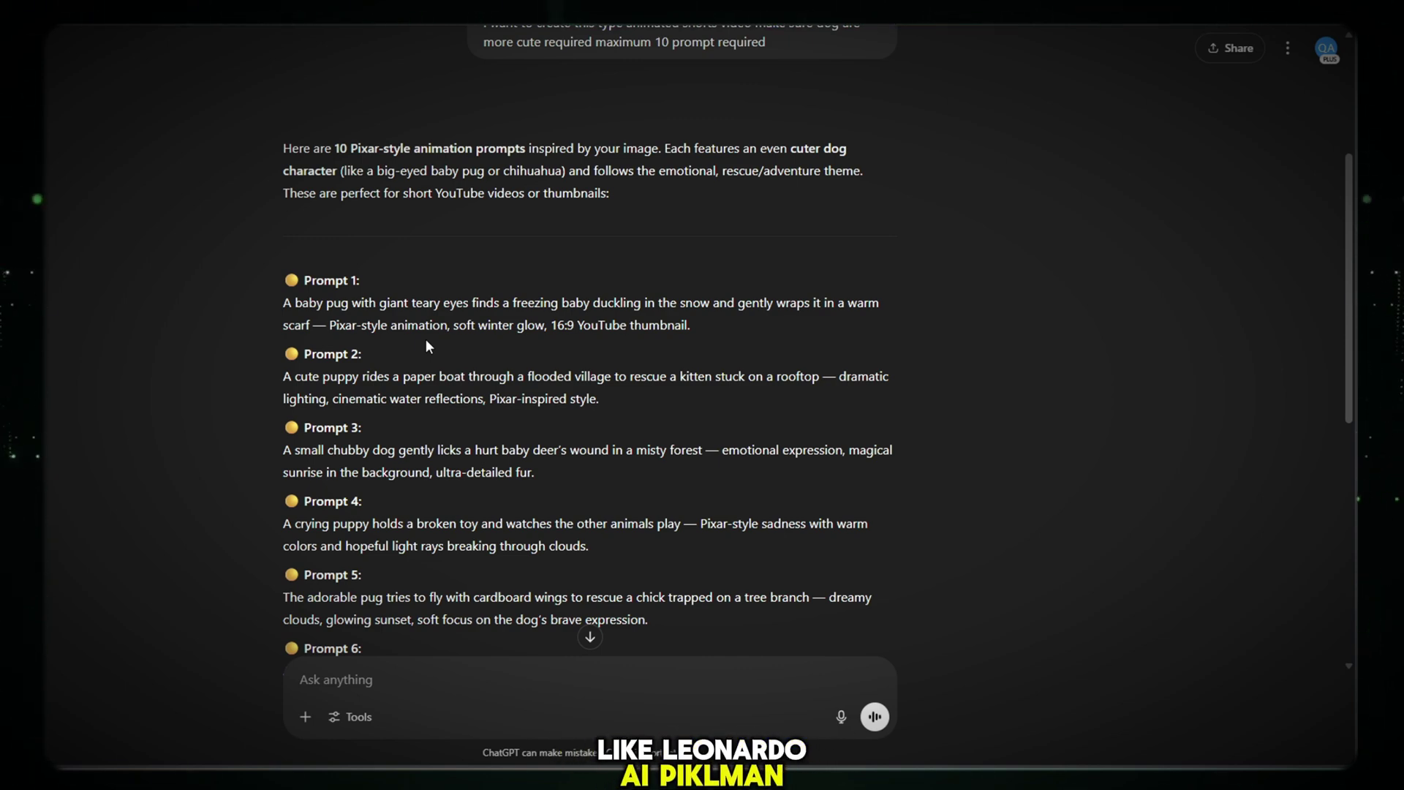
{"action": "scroll", "coordinate": [657, 447], "scroll_direction": "down", "scroll_amount": 3}
{"action": "scroll", "coordinate": [704, 453], "scroll_direction": "down", "scroll_amount": 2}
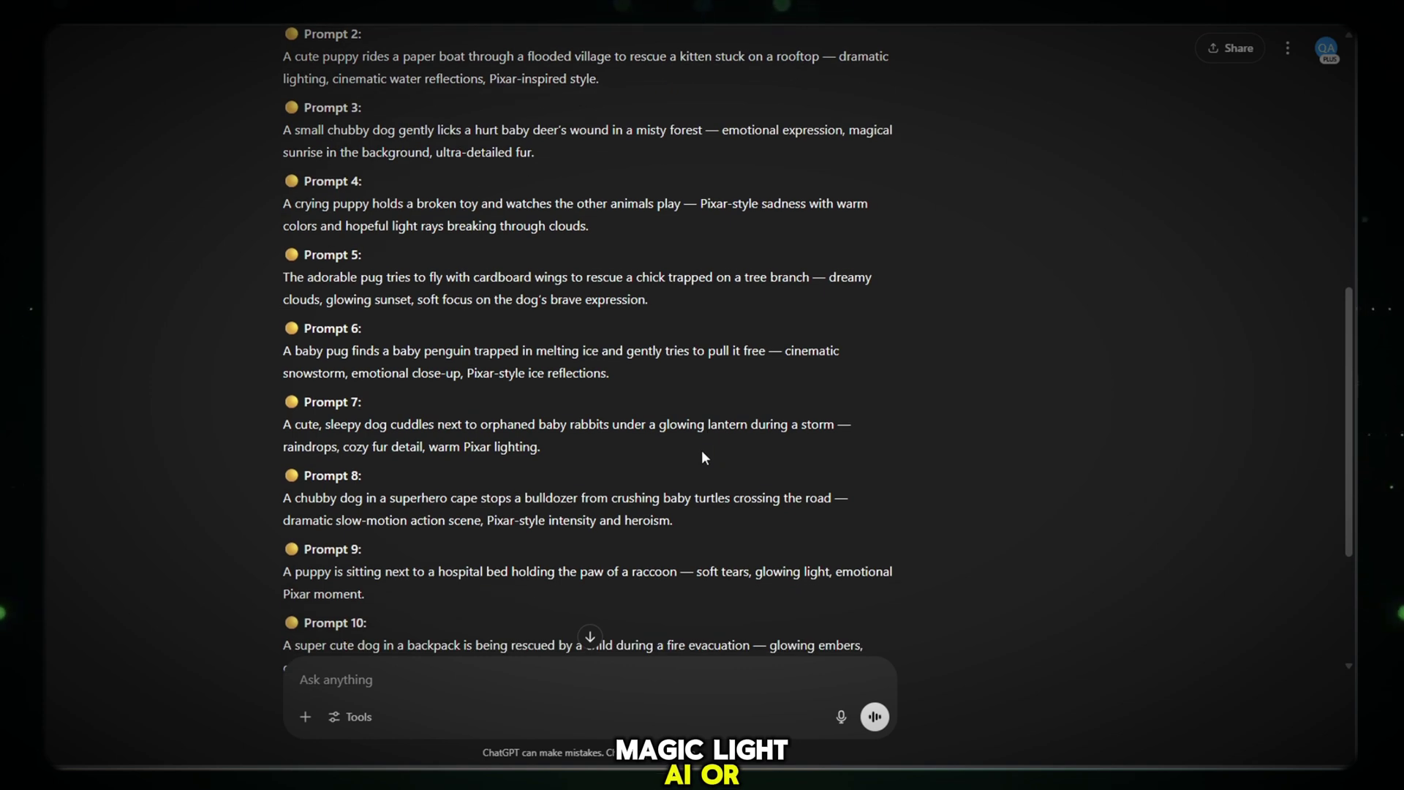
{"action": "scroll", "coordinate": [693, 457], "scroll_direction": "up", "scroll_amount": 2}
{"action": "scroll", "coordinate": [684, 457], "scroll_direction": "down", "scroll_amount": 3}
{"action": "scroll", "coordinate": [683, 456], "scroll_direction": "up", "scroll_amount": 3}
{"action": "scroll", "coordinate": [550, 373], "scroll_direction": "up", "scroll_amount": 2}
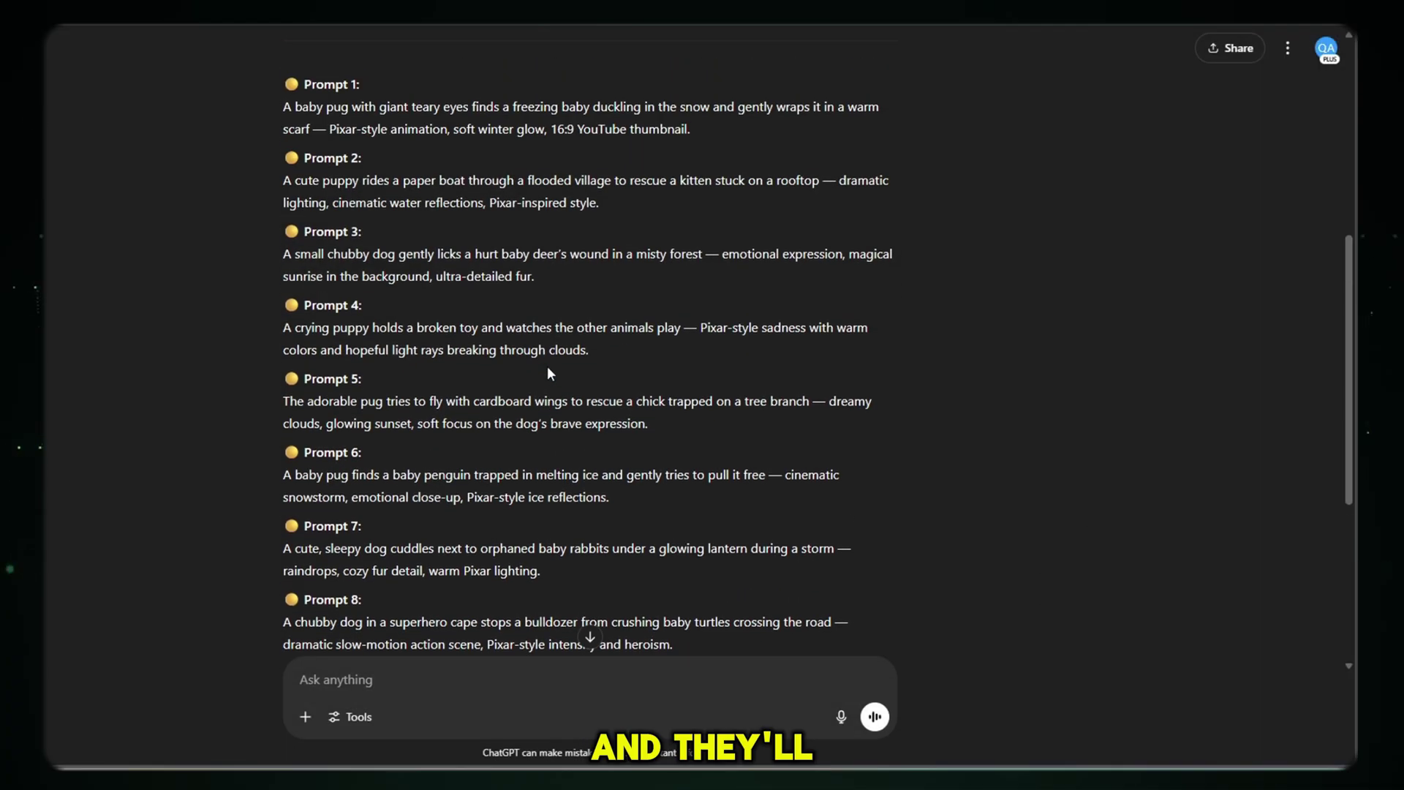
{"action": "scroll", "coordinate": [550, 373], "scroll_direction": "up", "scroll_amount": 2}
{"action": "mouse_move", "coordinate": [289, 208]}
{"action": "left_mouse_down"}
{"action": "mouse_move", "coordinate": [941, 639]}
{"action": "mouse_move", "coordinate": [958, 706]}
{"action": "mouse_move", "coordinate": [912, 495]}
{"action": "left_mouse_up"}
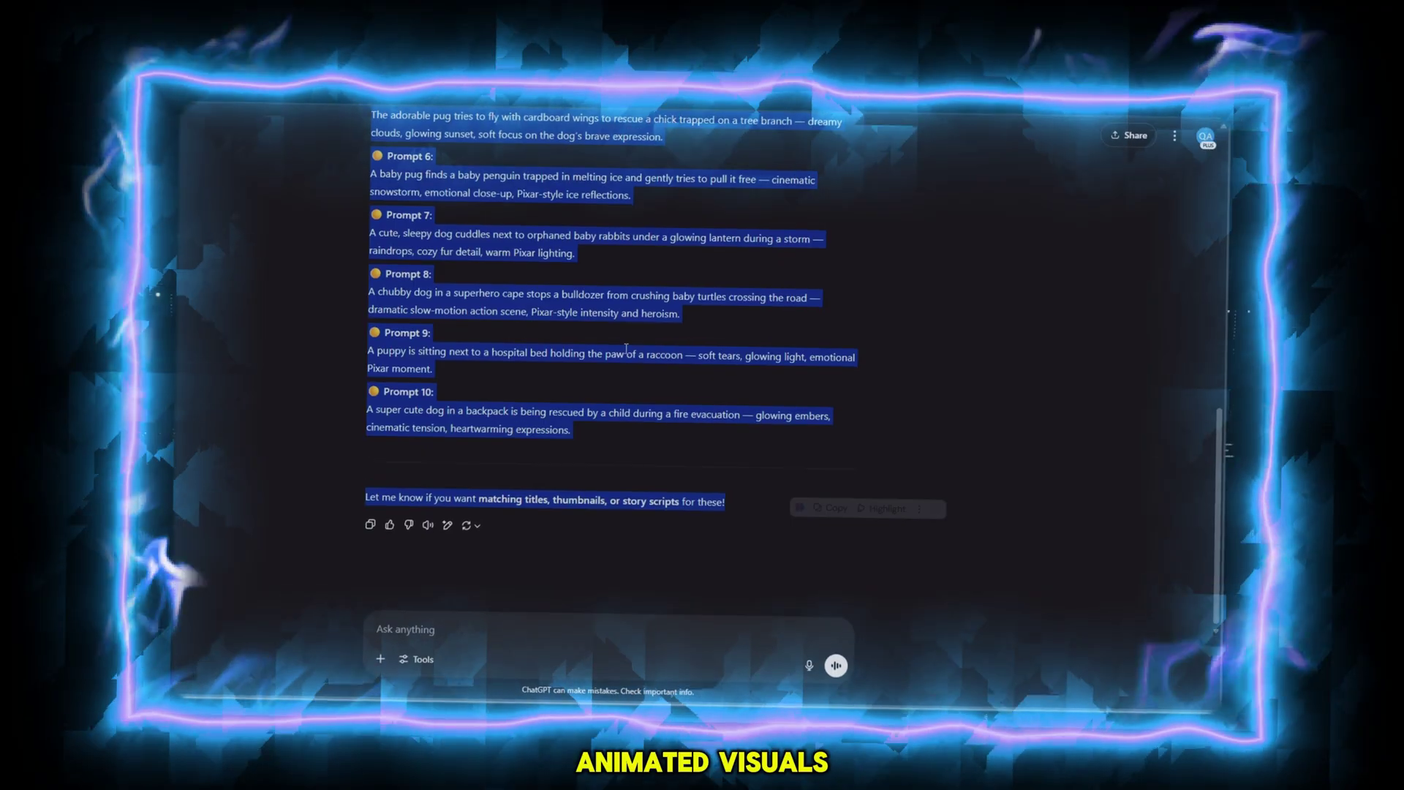
{"action": "scroll", "coordinate": [736, 459], "scroll_direction": "up", "scroll_amount": 2}
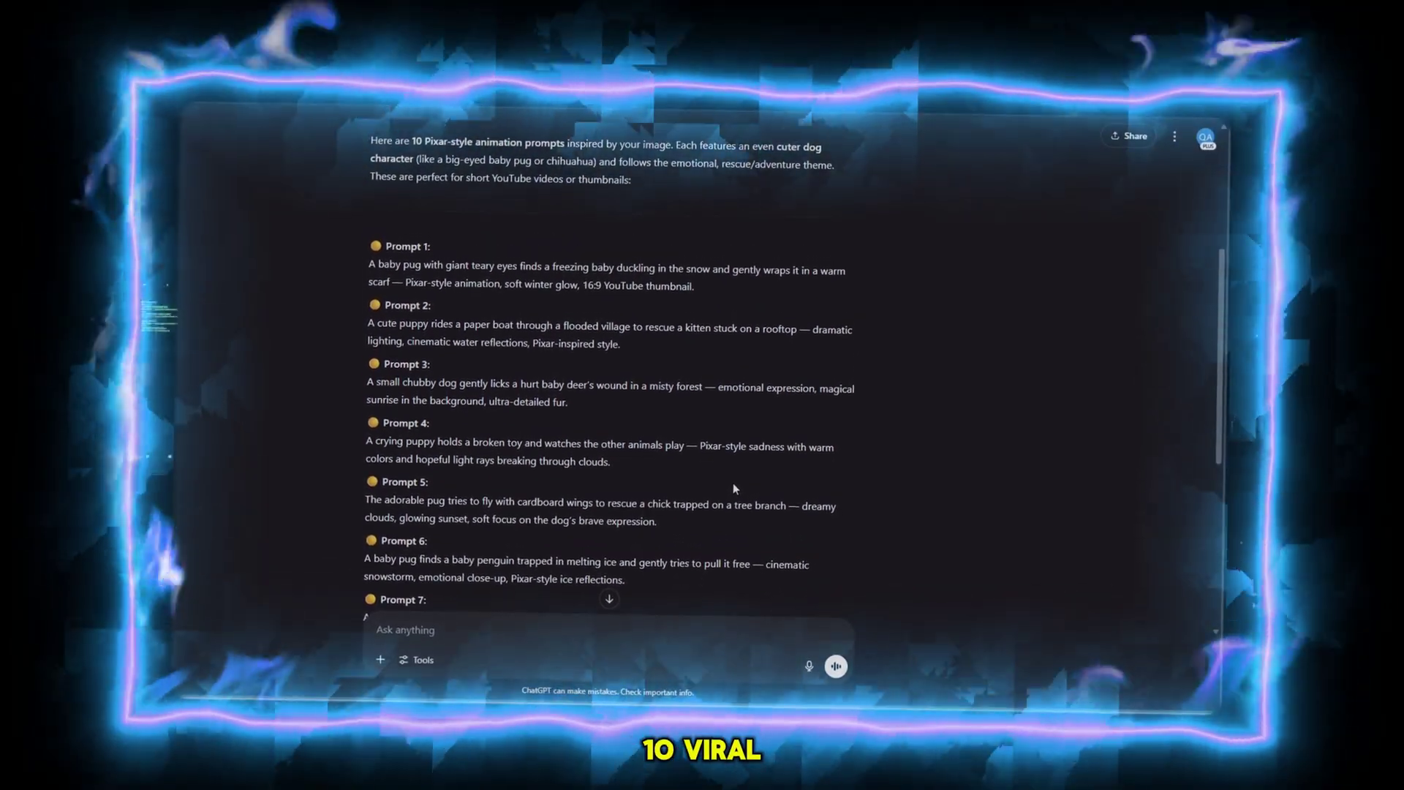
{"action": "scroll", "coordinate": [540, 484], "scroll_direction": "down", "scroll_amount": 1}
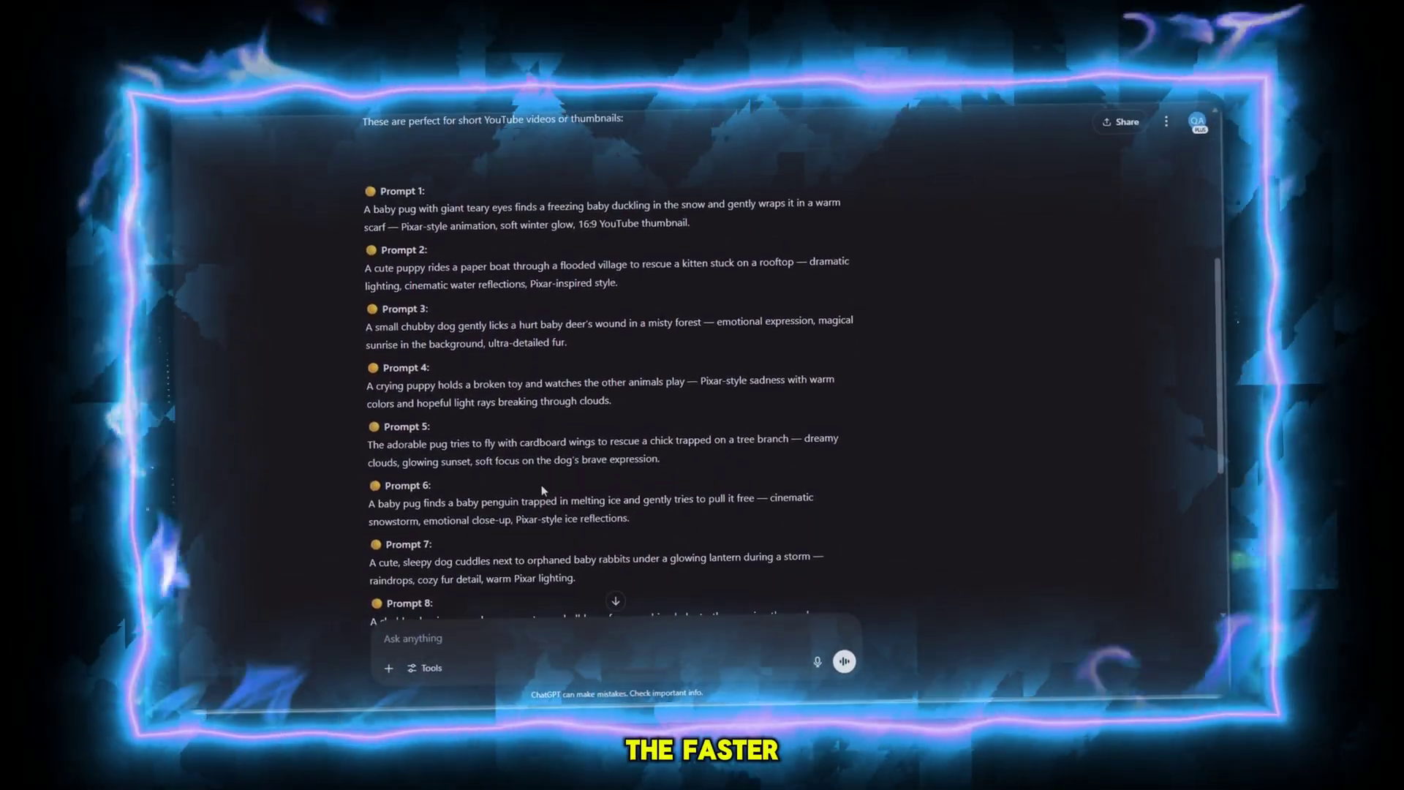
{"action": "scroll", "coordinate": [549, 487], "scroll_direction": "down", "scroll_amount": 1}
{"action": "scroll", "coordinate": [559, 489], "scroll_direction": "down", "scroll_amount": 1}
{"action": "scroll", "coordinate": [560, 505], "scroll_direction": "down", "scroll_amount": 2}
{"action": "scroll", "coordinate": [557, 513], "scroll_direction": "down", "scroll_amount": 1}
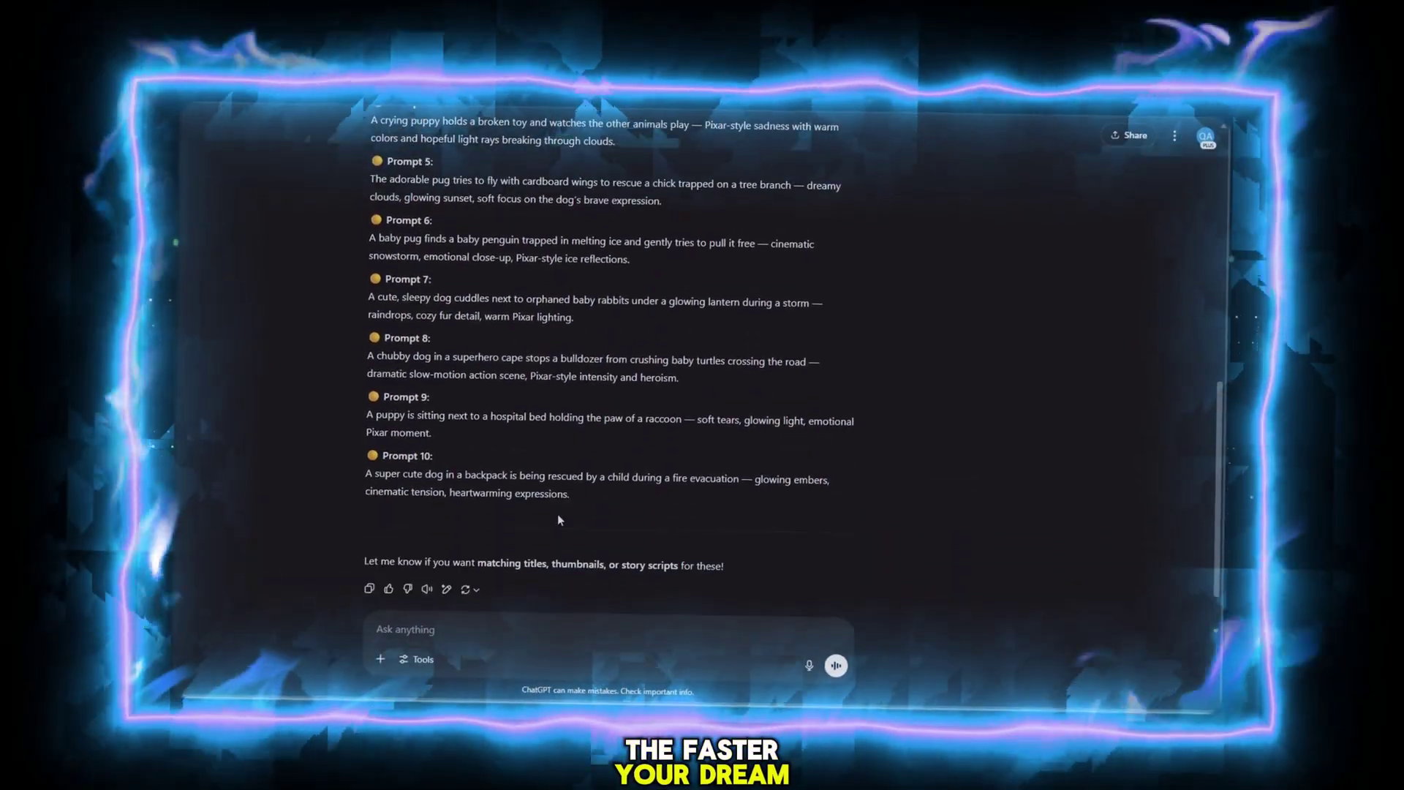
{"action": "scroll", "coordinate": [558, 505], "scroll_direction": "up", "scroll_amount": 2}
{"action": "scroll", "coordinate": [561, 490], "scroll_direction": "up", "scroll_amount": 1}
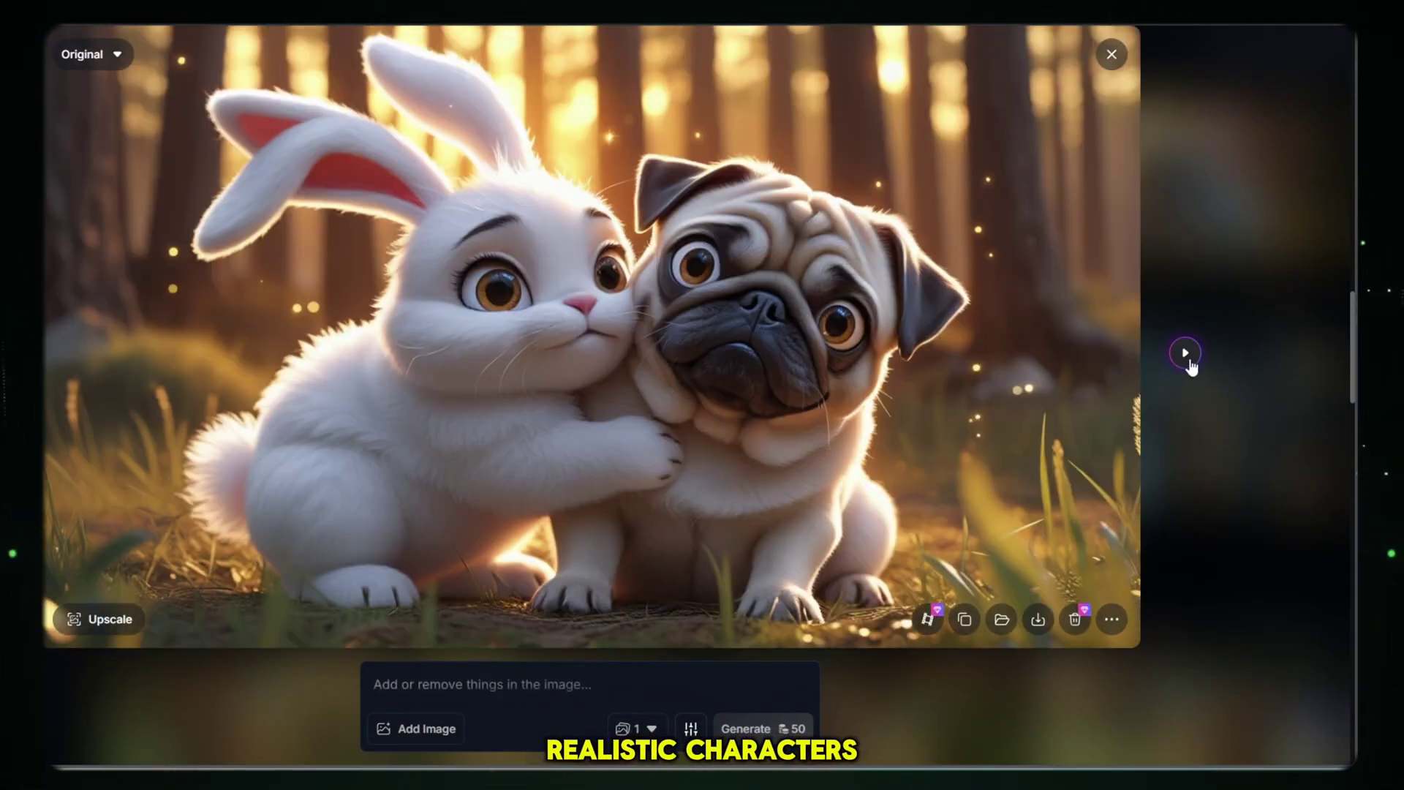
Browse the bunny-and-pug and pug-and-duck images and download one pug-and-duck image
{"action": "left_click", "coordinate": [1186, 353]}
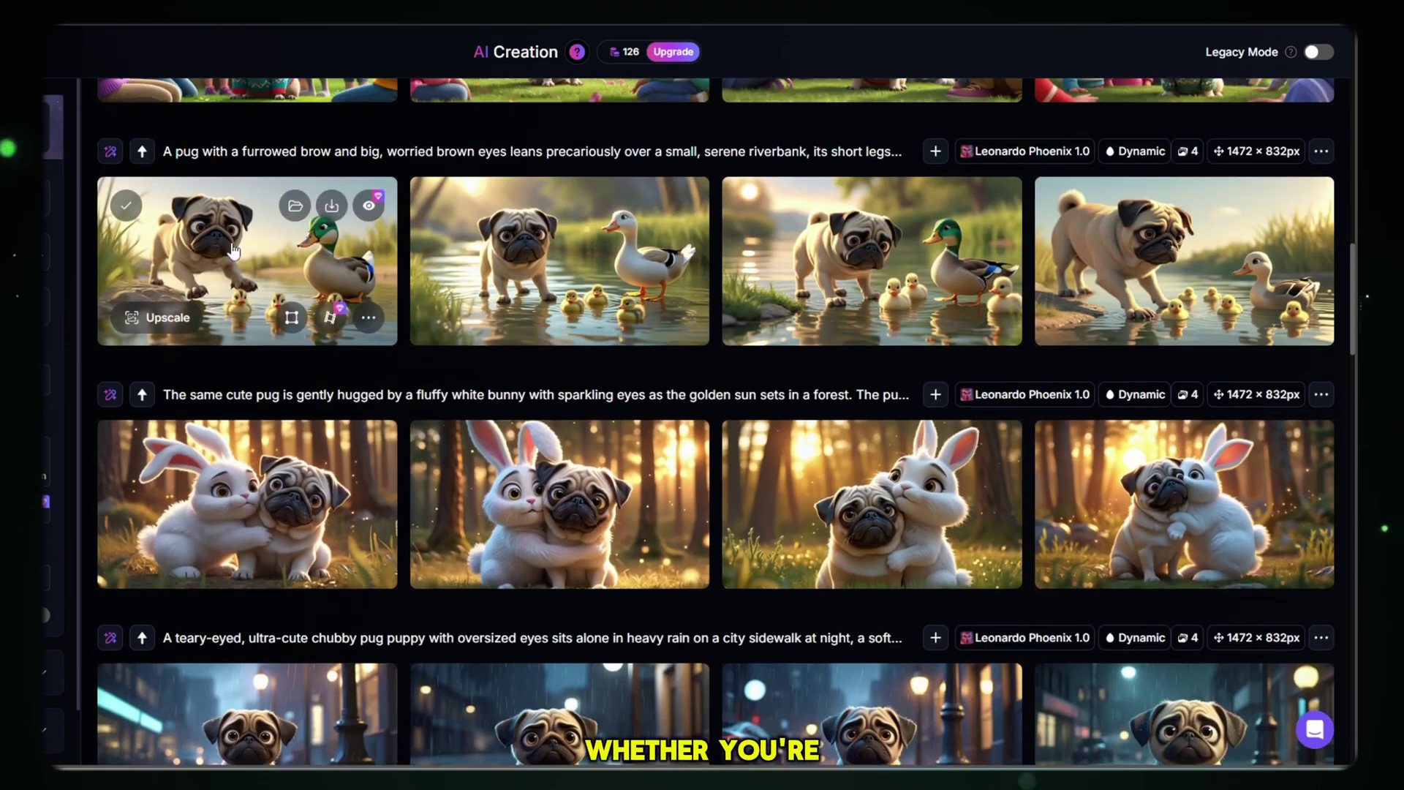
{"action": "left_click", "coordinate": [232, 250]}
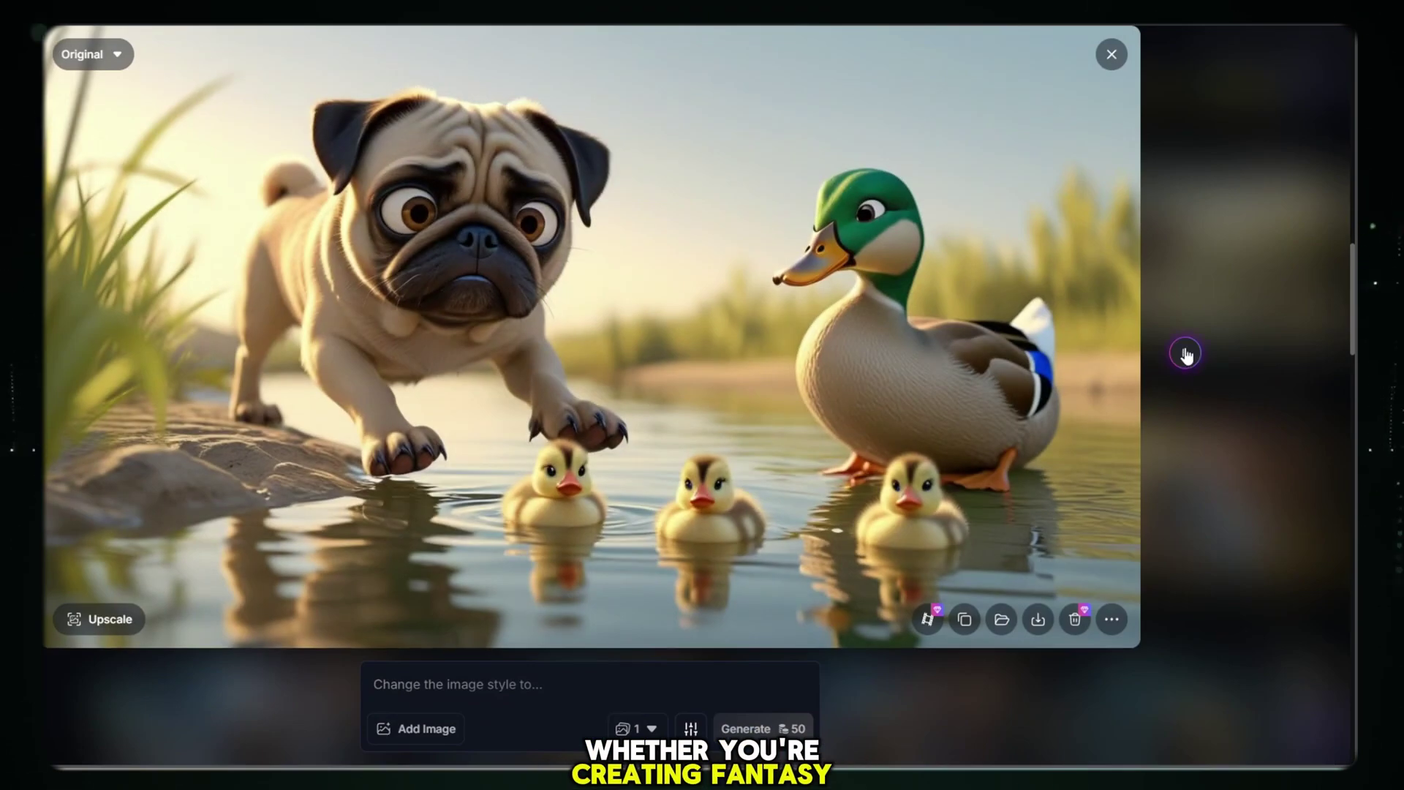
{"action": "left_click", "coordinate": [1186, 353]}
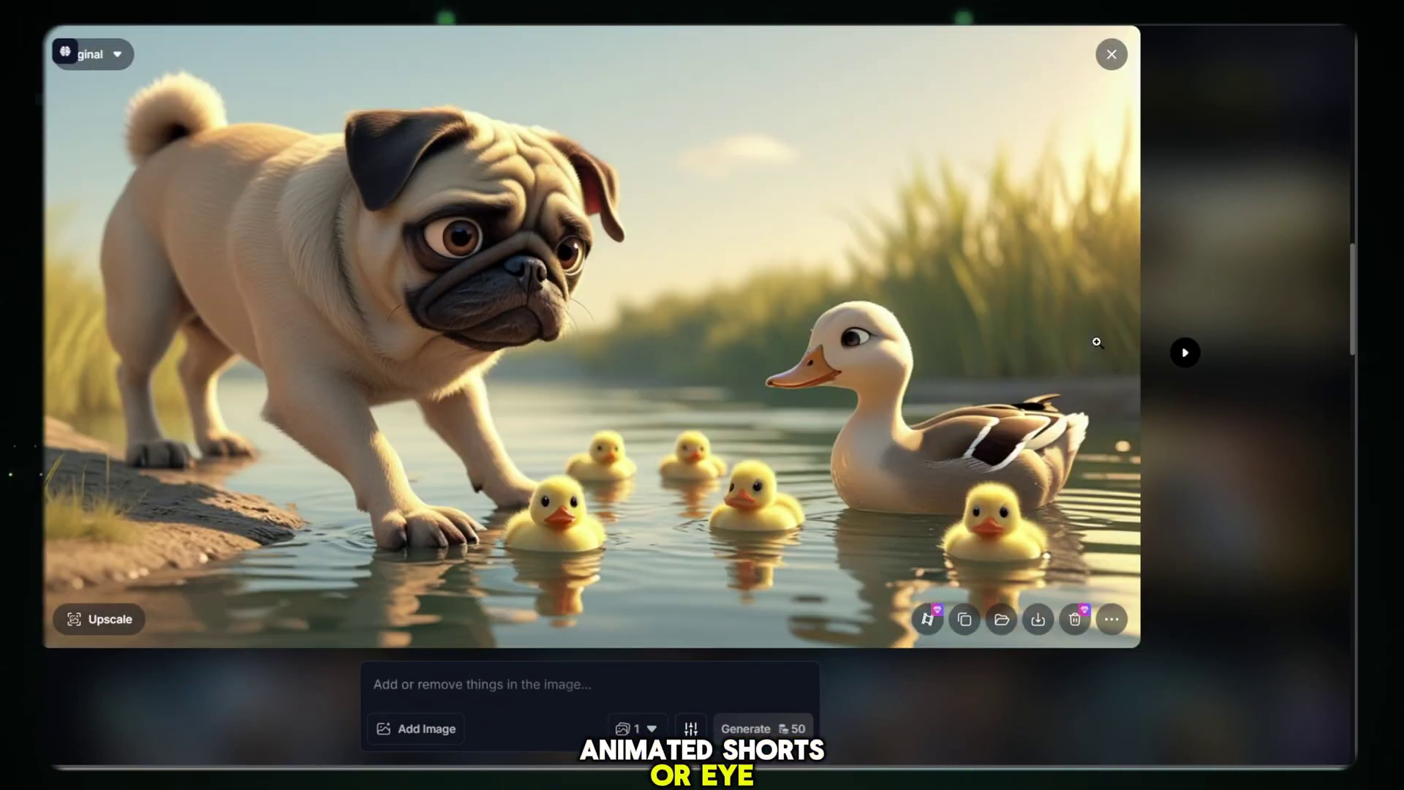
{"action": "left_click", "coordinate": [1038, 620]}
{"action": "left_click", "coordinate": [1056, 95]}
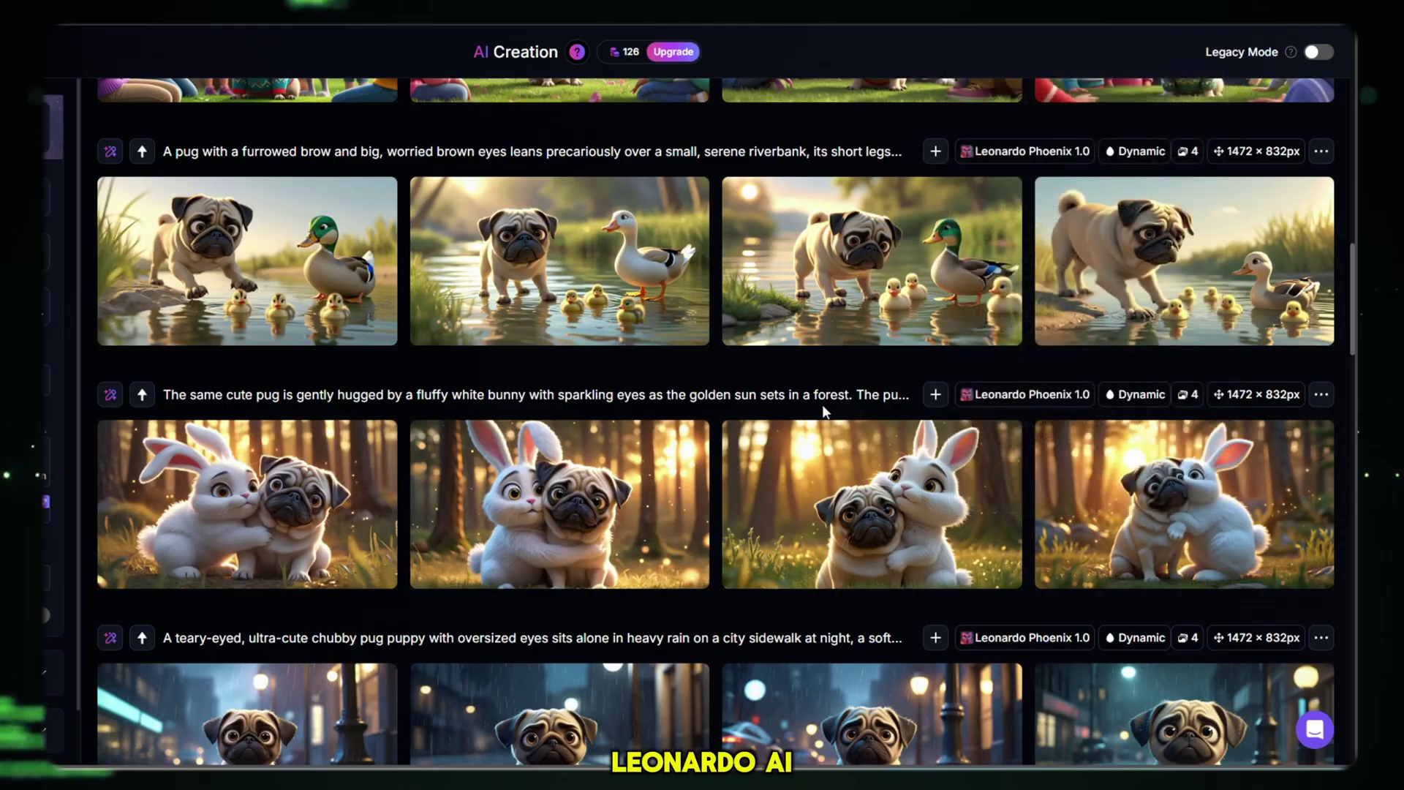
{"action": "scroll", "coordinate": [824, 412], "scroll_direction": "up", "scroll_amount": 2}
View the children-and-pug images at full size
{"action": "left_click", "coordinate": [629, 293]}
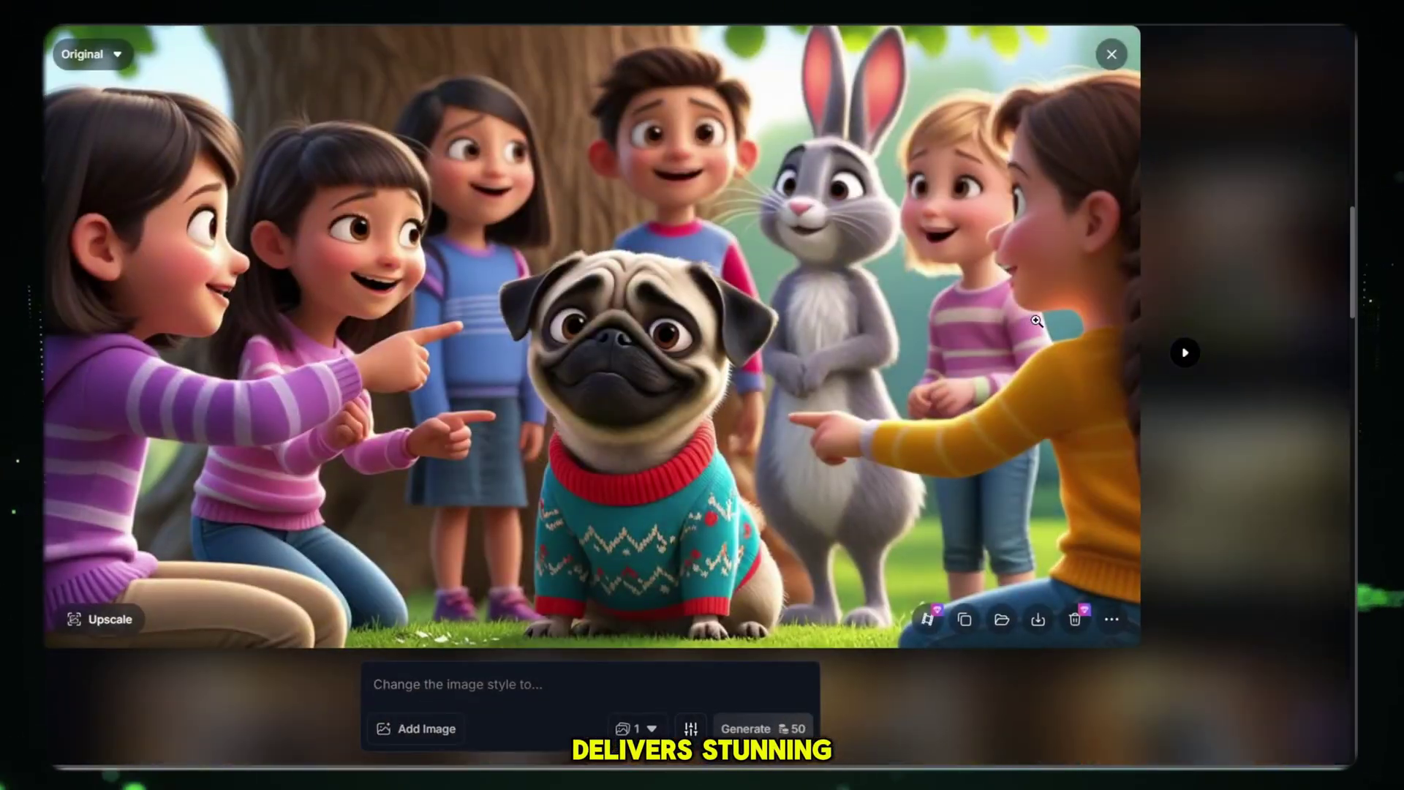
{"action": "left_click", "coordinate": [1186, 354]}
{"action": "scroll", "coordinate": [291, 460], "scroll_direction": "up", "scroll_amount": 1}
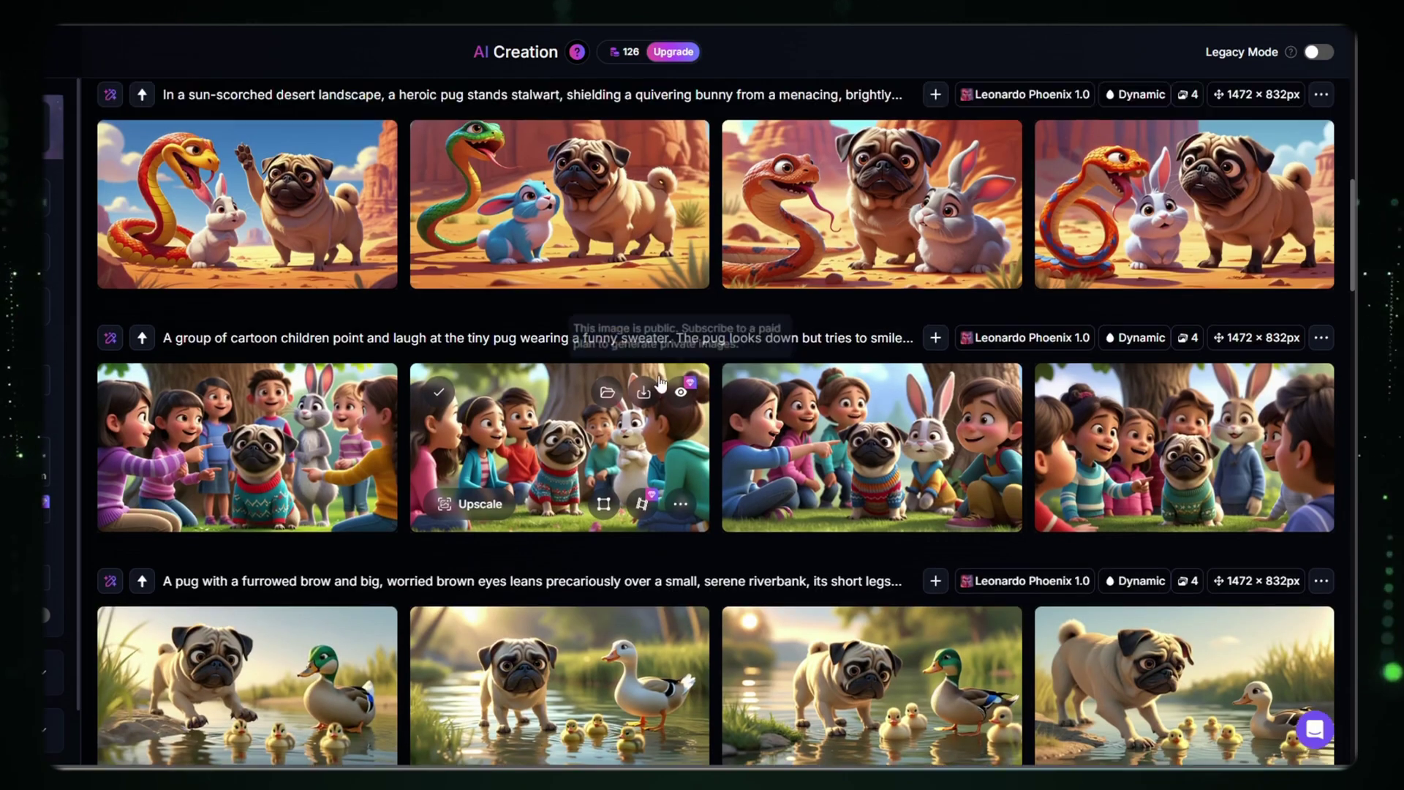
{"action": "left_click", "coordinate": [292, 460]}
{"action": "left_click", "coordinate": [1186, 354]}
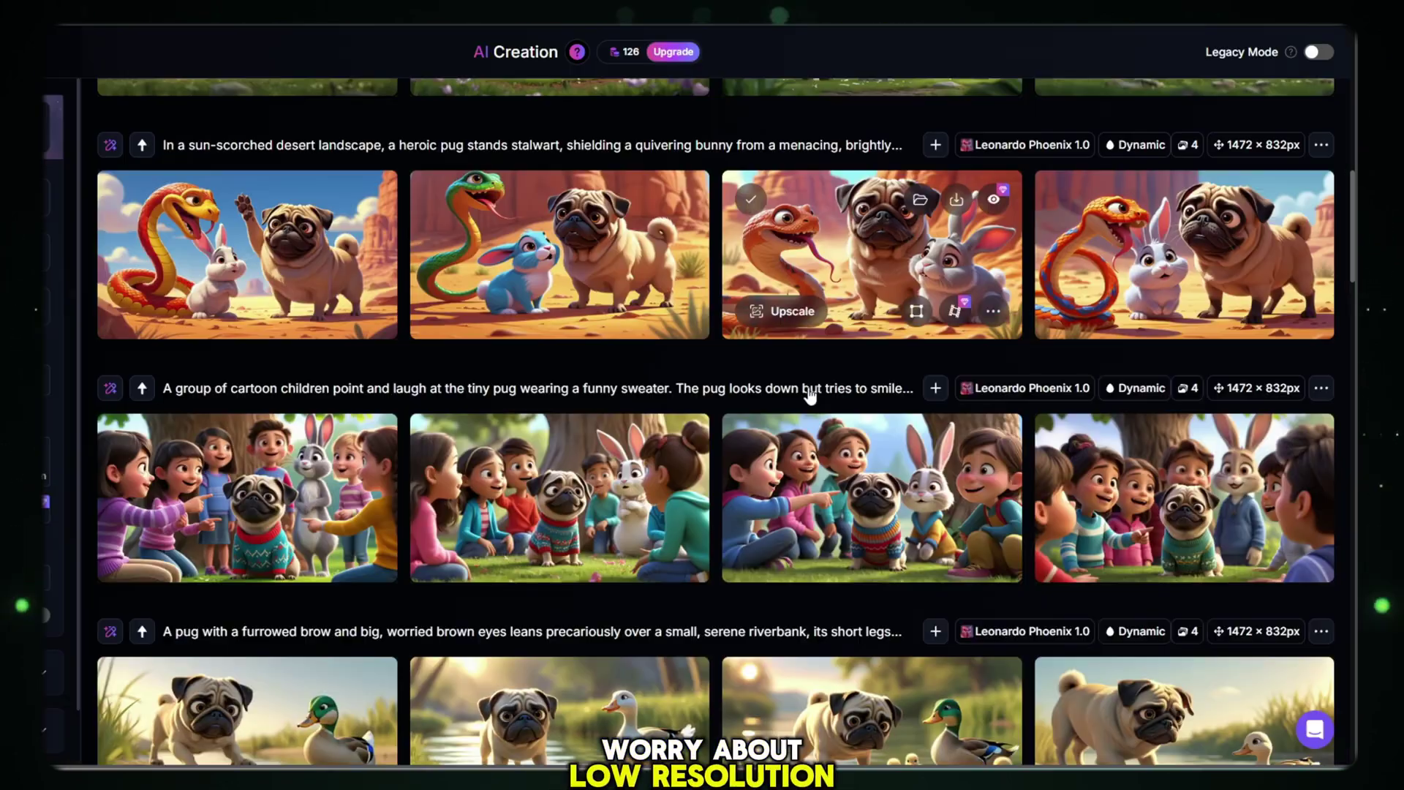
{"action": "scroll", "coordinate": [330, 212], "scroll_direction": "up", "scroll_amount": 2}
Step through the desert, snake-and-bunny and other pug images at full size
{"action": "left_click", "coordinate": [267, 457]}
{"action": "left_click", "coordinate": [1186, 354]}
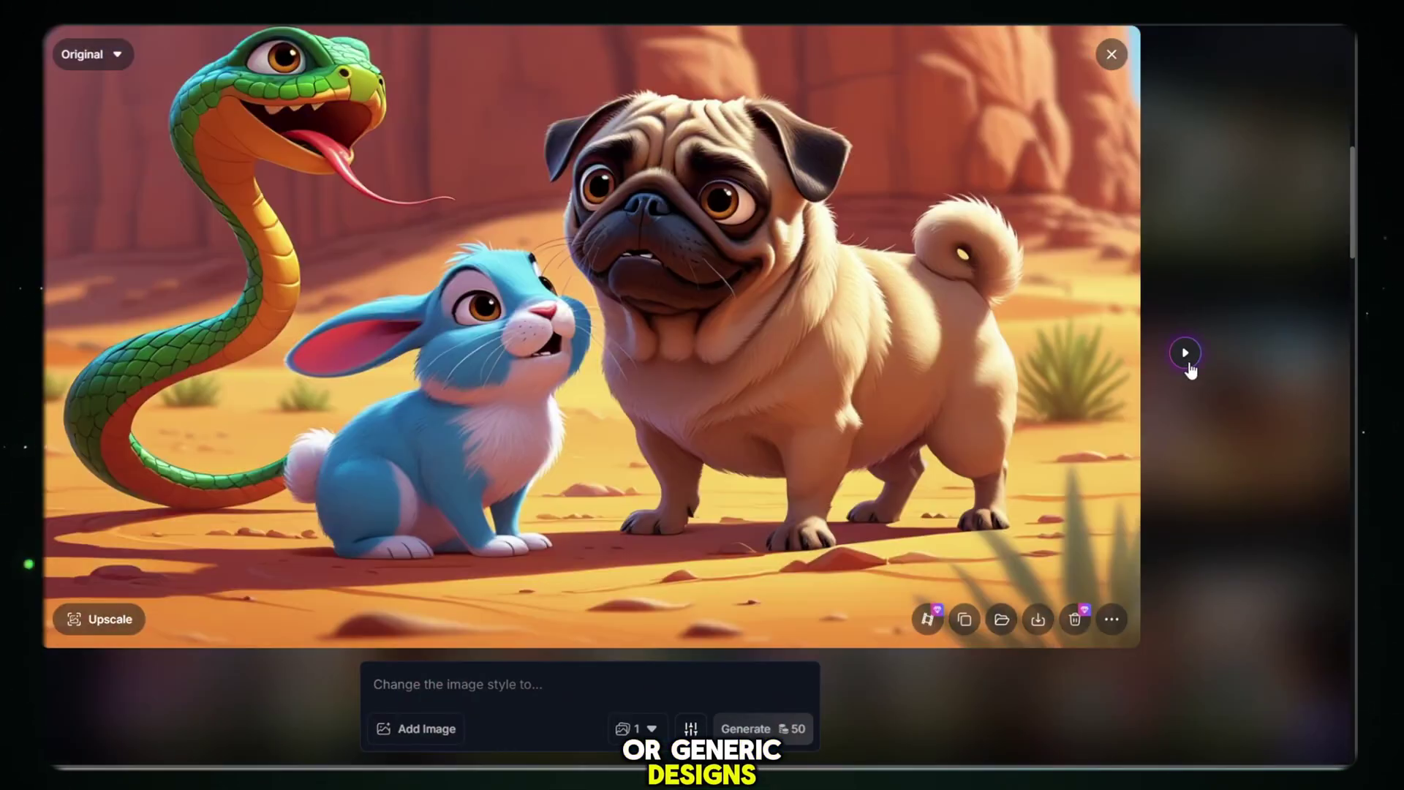
{"action": "left_click", "coordinate": [1186, 354]}
{"action": "left_click", "coordinate": [1185, 353]}
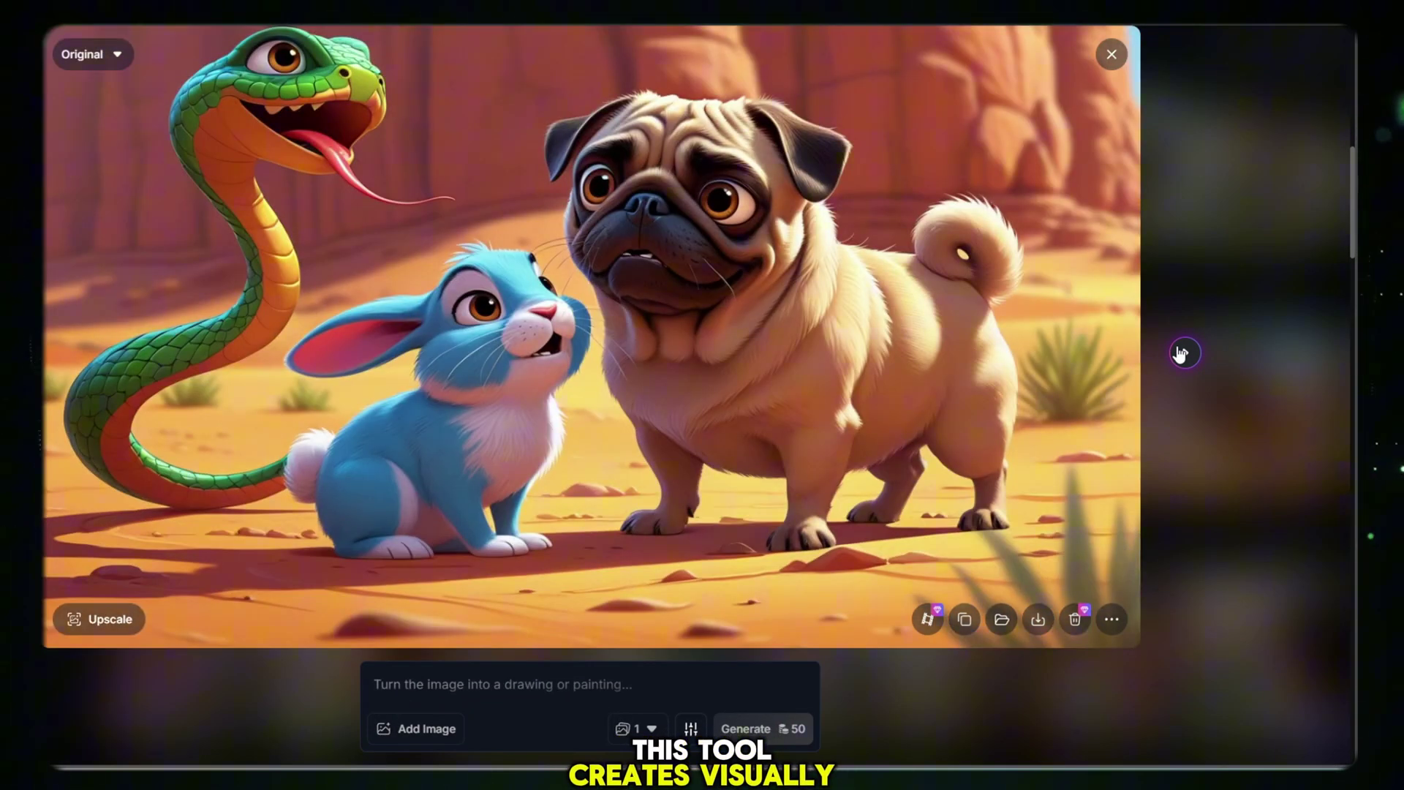
{"action": "left_click", "coordinate": [1185, 353]}
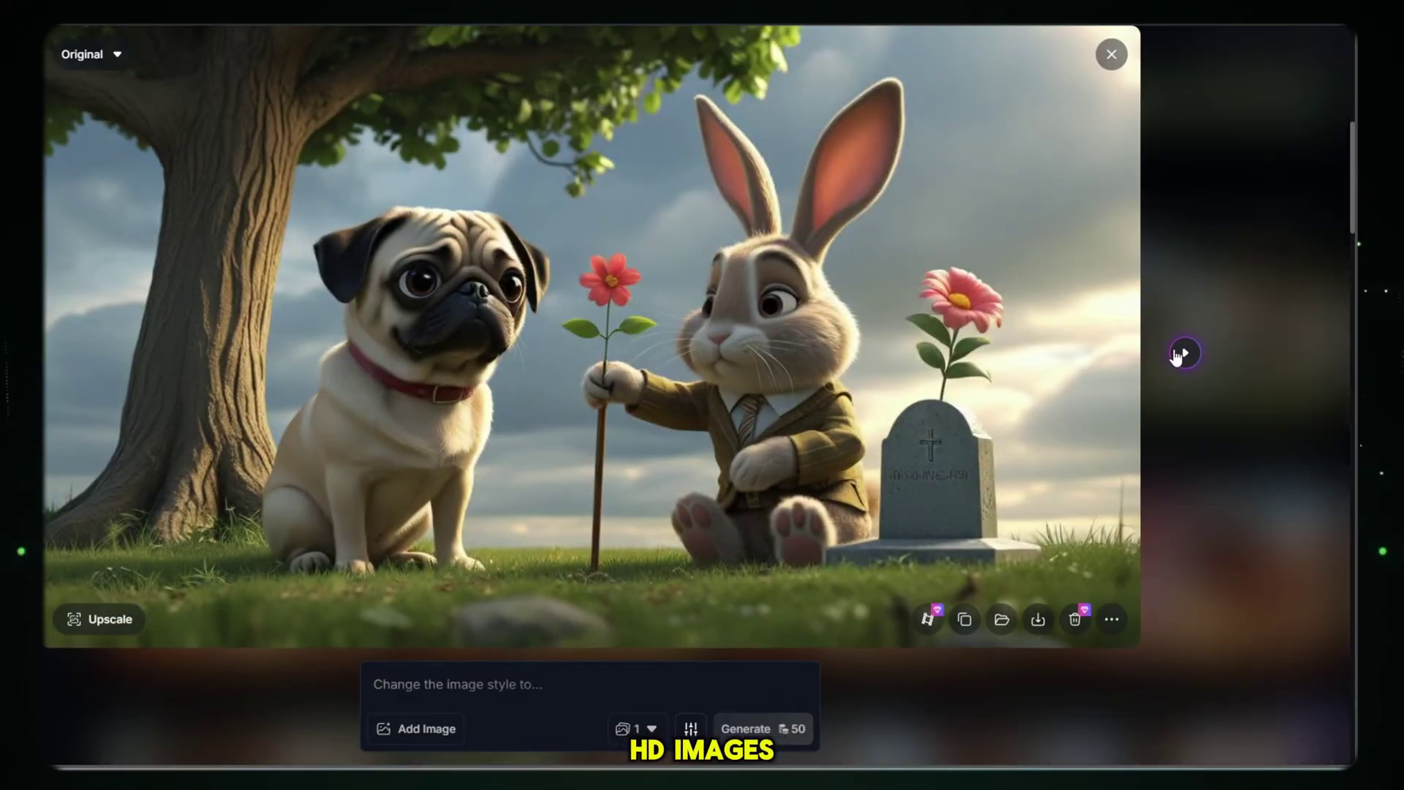
{"action": "left_click", "coordinate": [1179, 355]}
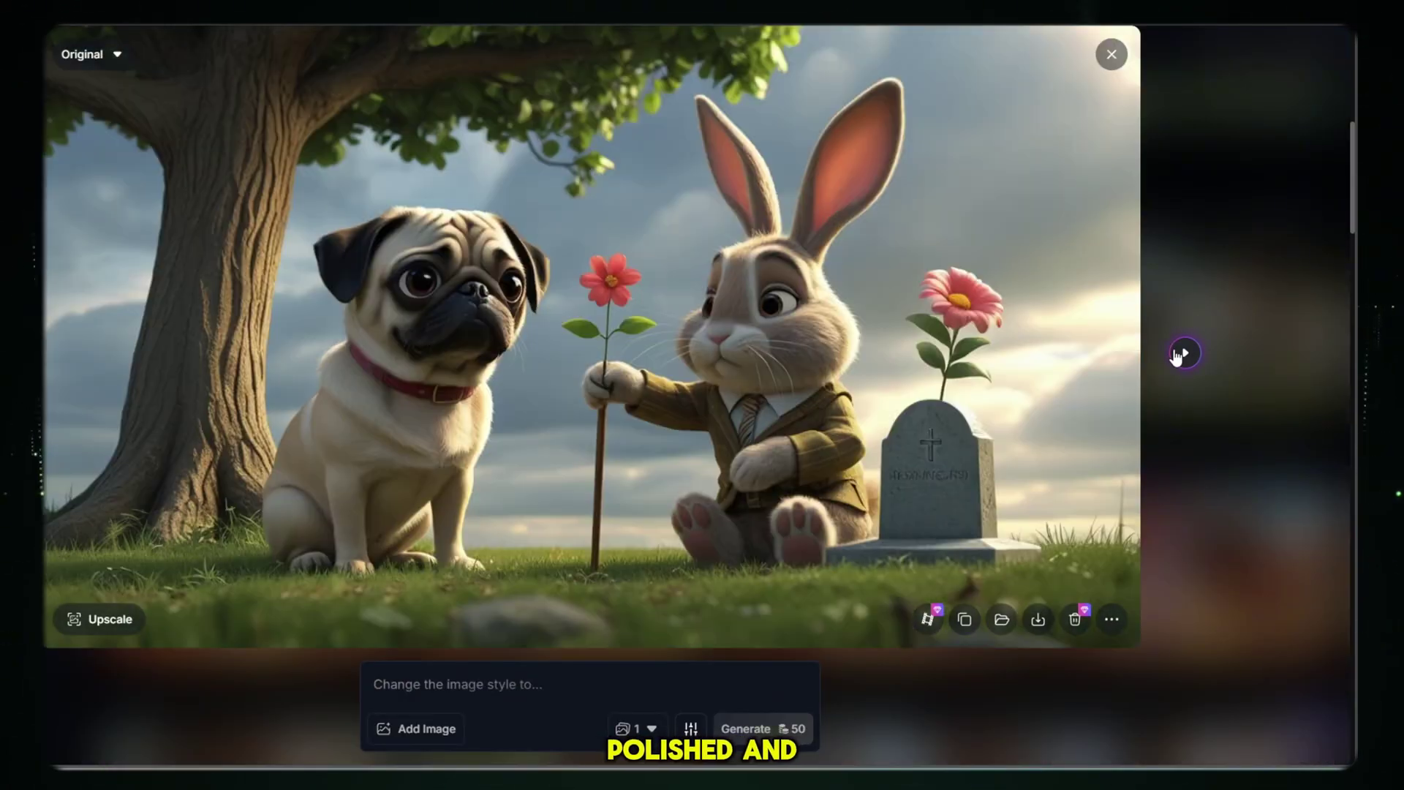
{"action": "left_click", "coordinate": [1180, 355]}
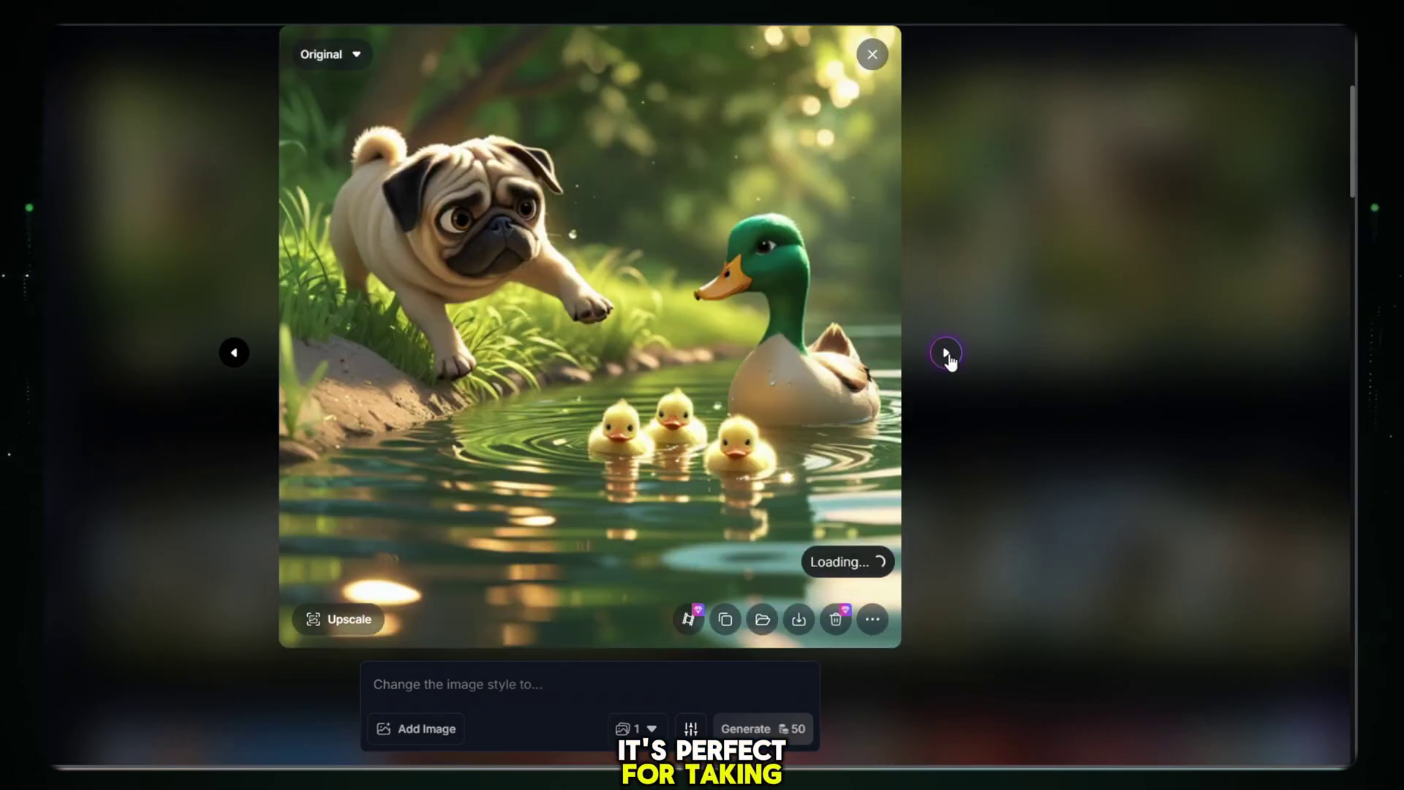
{"action": "left_click", "coordinate": [947, 354]}
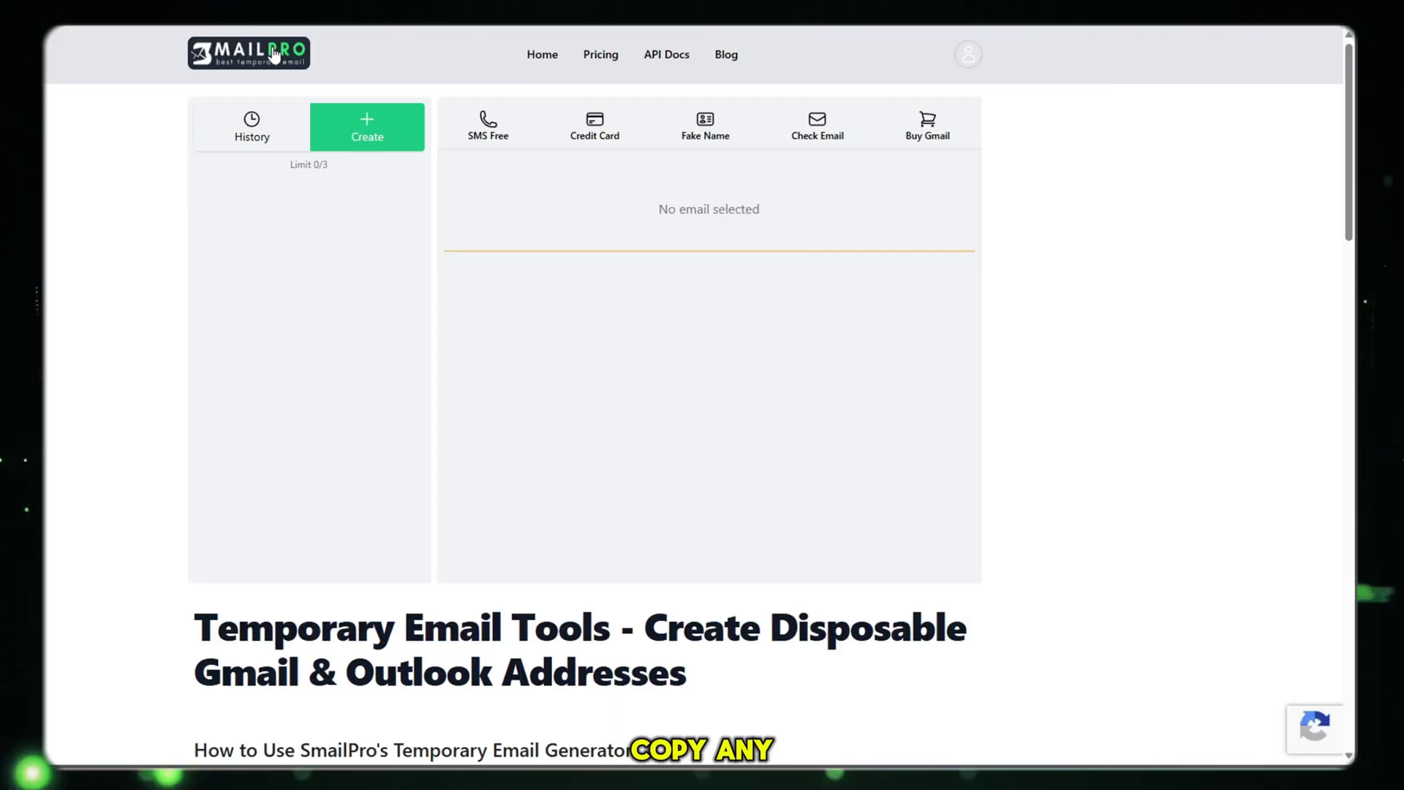
Generate a random Google alias temporary email address in SmailPro
{"action": "left_click", "coordinate": [353, 141]}
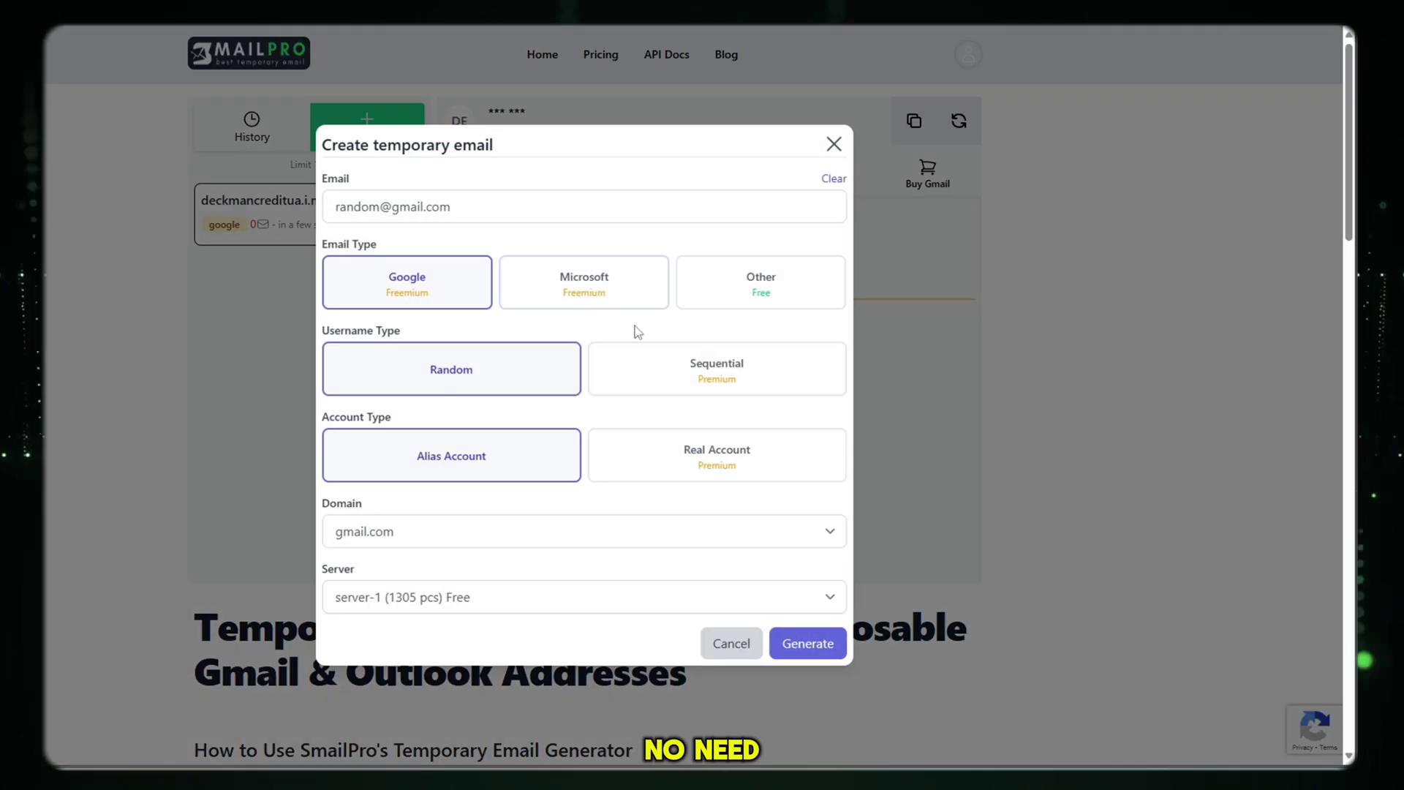
{"action": "left_click", "coordinate": [823, 645]}
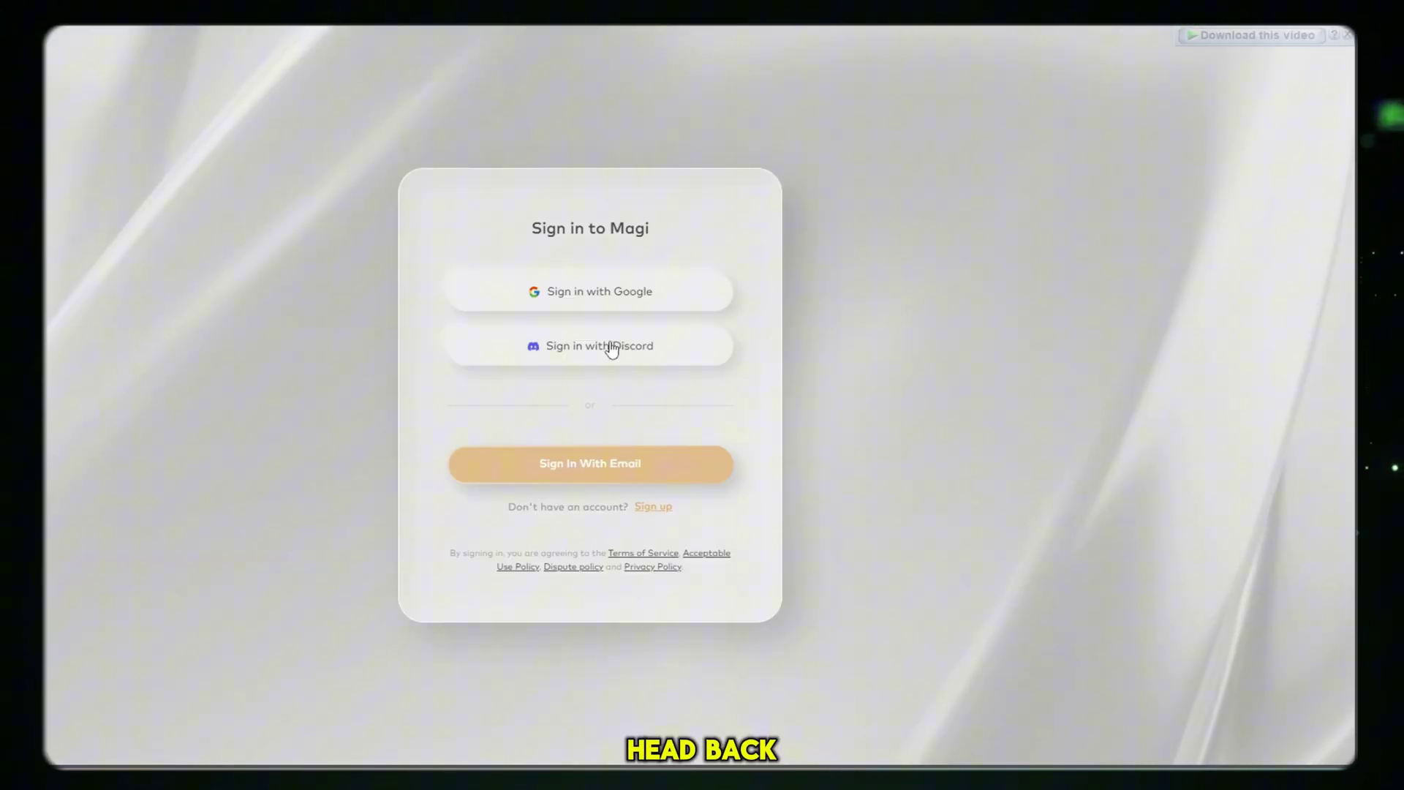
Sign up to Magi by email as 'swwwww' with the pasted temporary email and password
{"action": "left_click", "coordinate": [611, 468]}
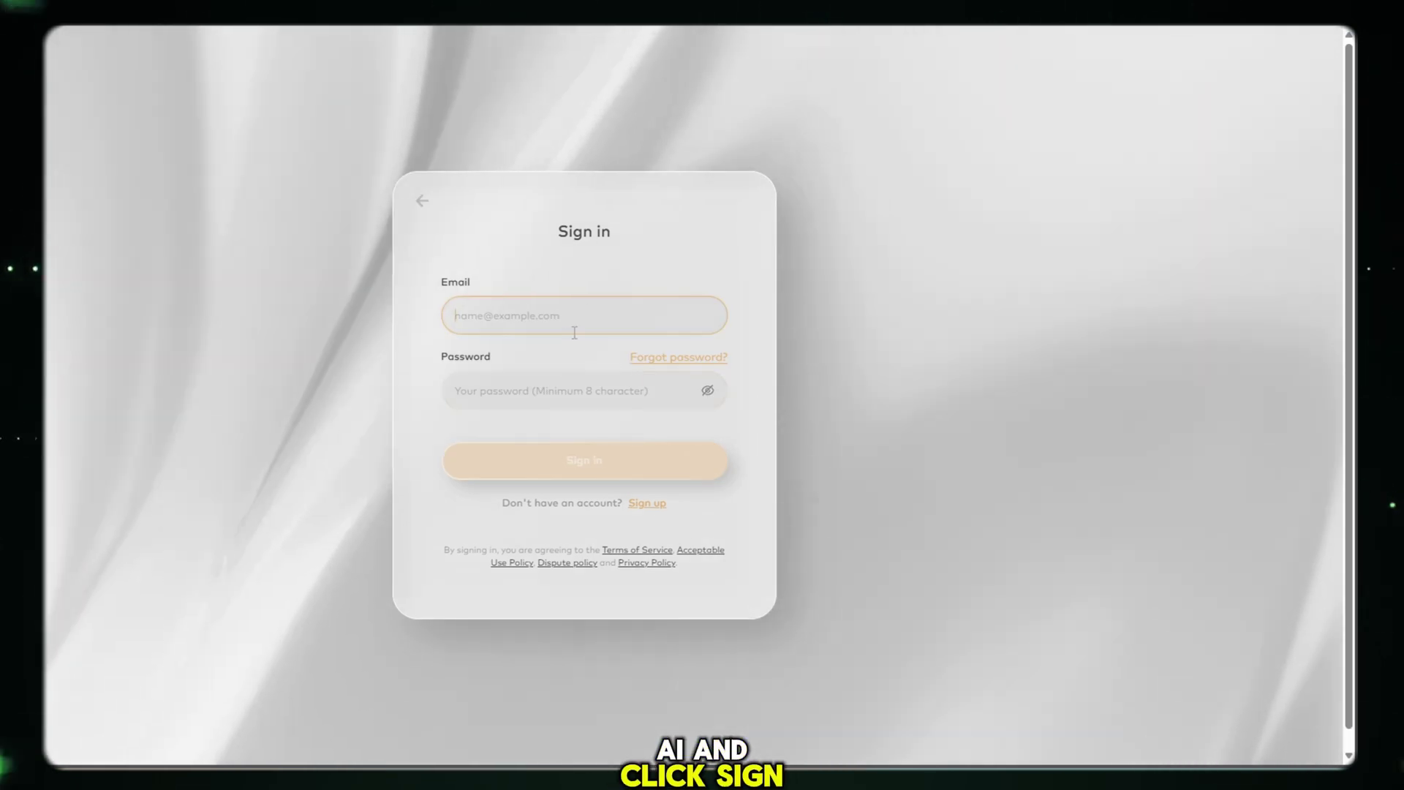
{"action": "left_click", "coordinate": [648, 503]}
{"action": "left_click", "coordinate": [525, 286]}
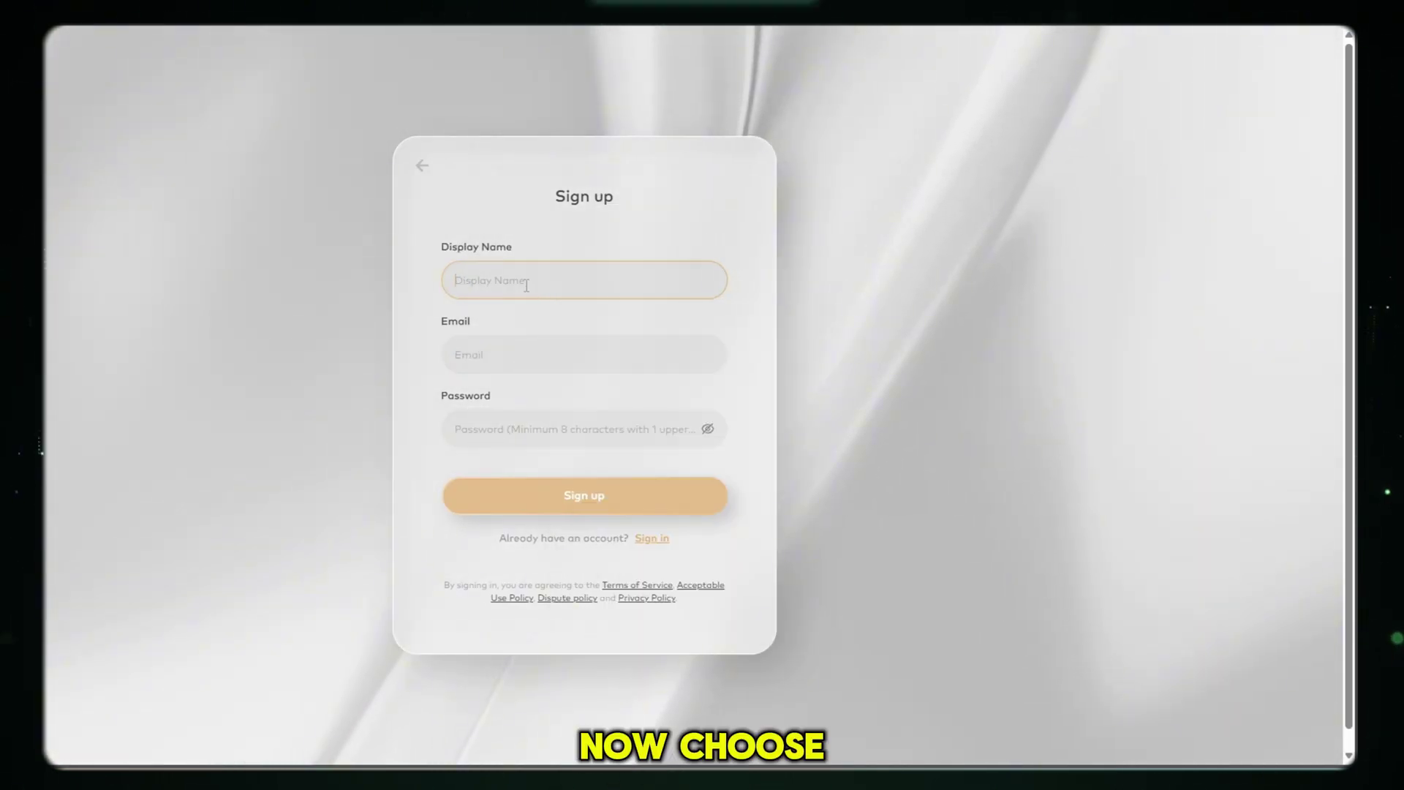
{"action": "type", "text": "swwwww"}
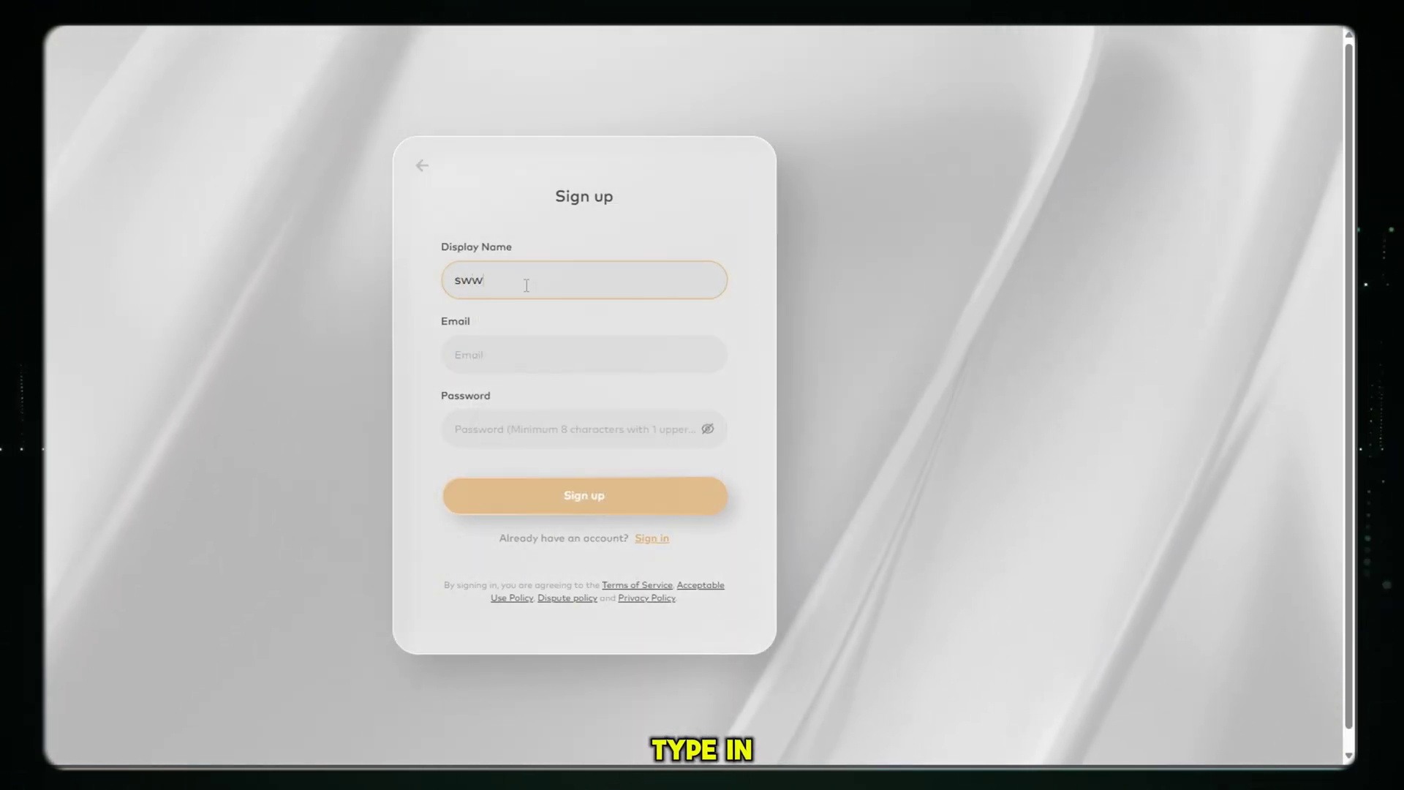
{"action": "left_click", "coordinate": [529, 353]}
{"action": "key", "text": "ctrl+v"}
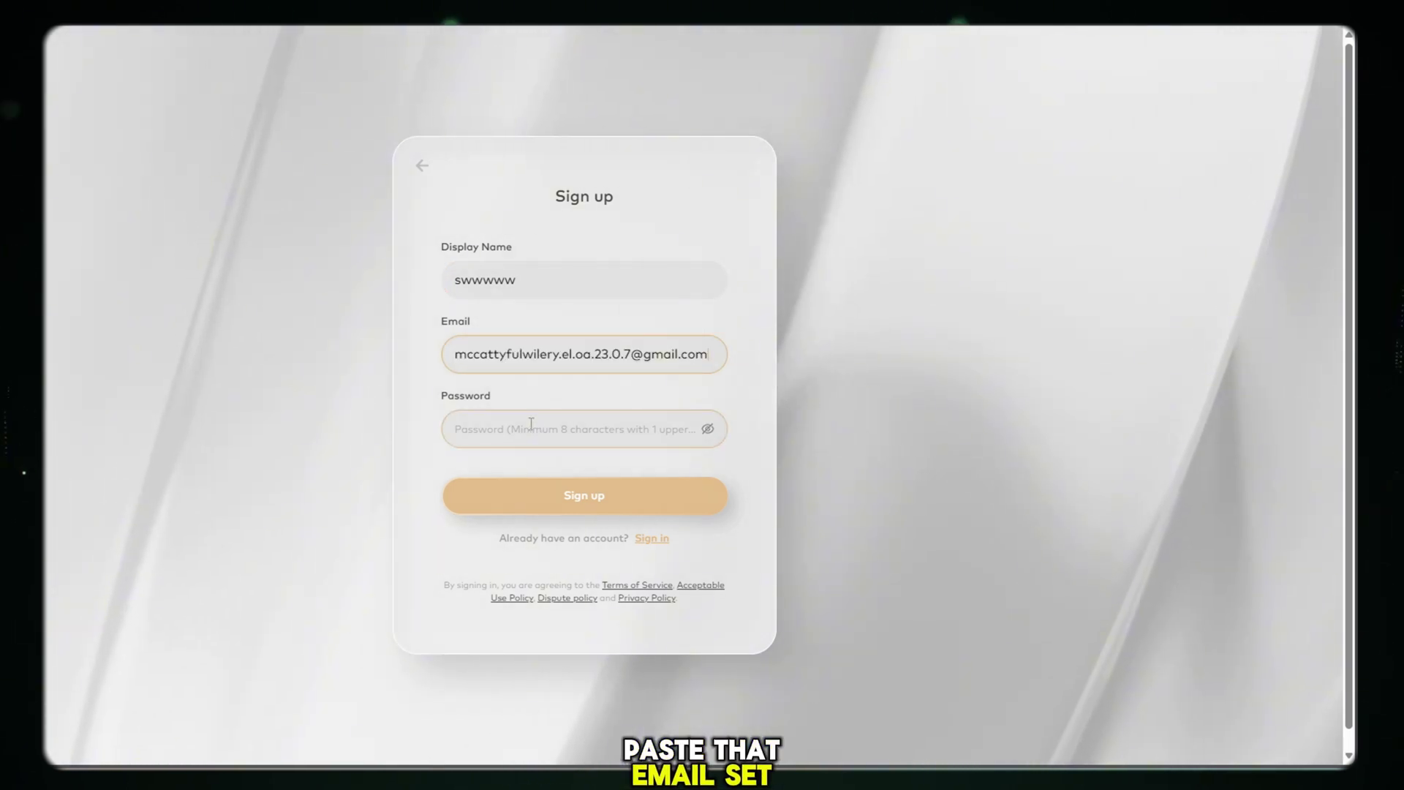
{"action": "left_click", "coordinate": [533, 429]}
{"action": "key", "text": "ctrl+v"}
{"action": "left_click", "coordinate": [681, 508]}
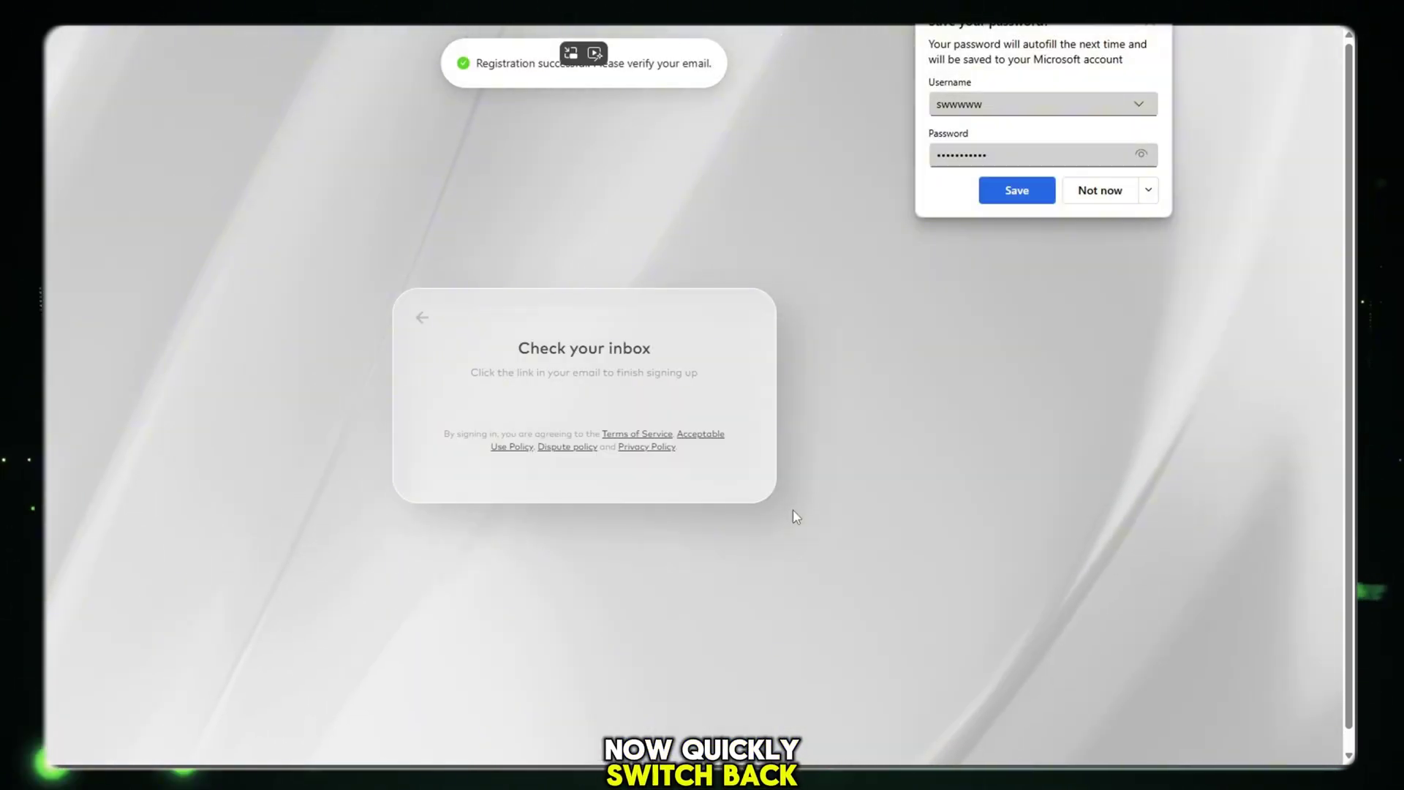
Decline saving the password and verify the Magi signup from the SmailPro email
{"action": "left_click", "coordinate": [1083, 193]}
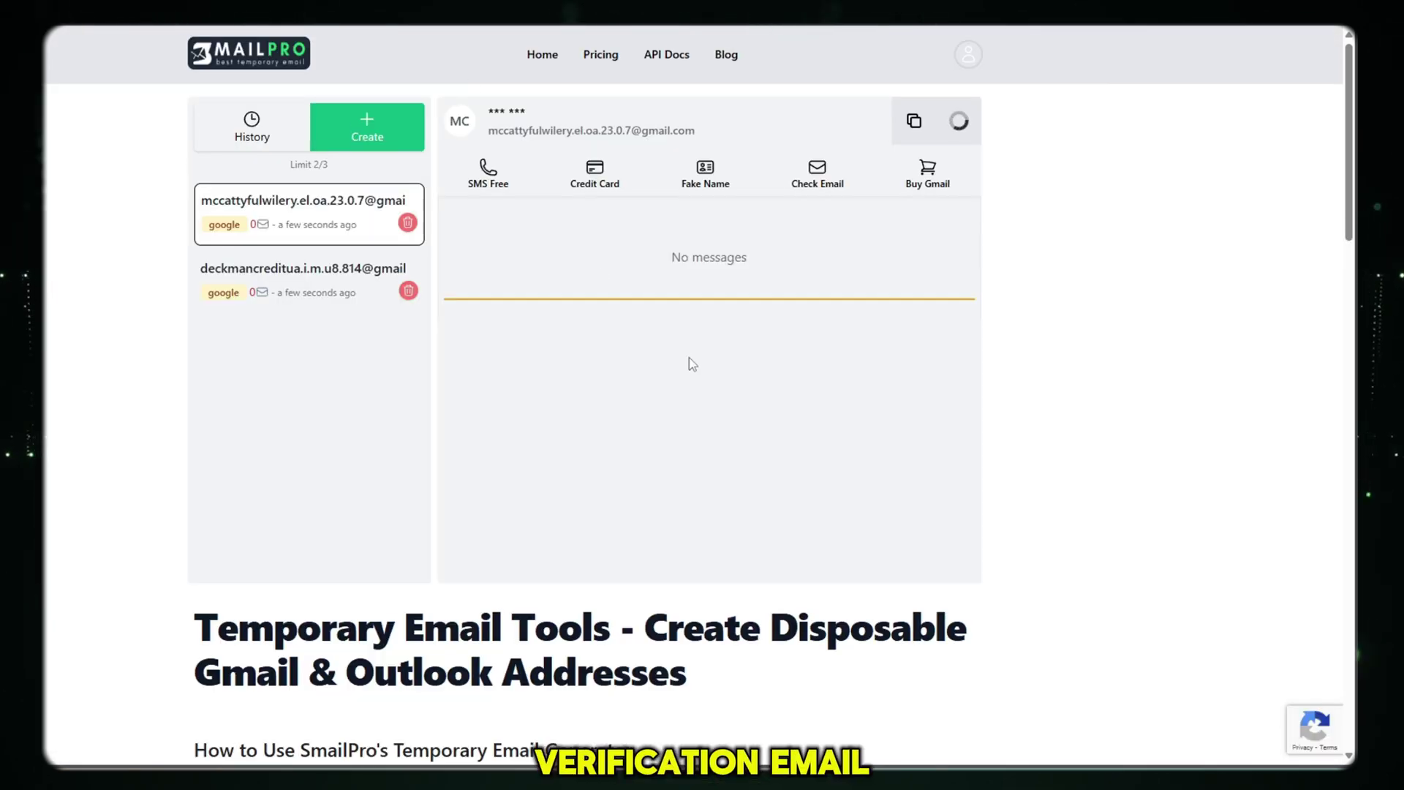
{"action": "left_click", "coordinate": [562, 249]}
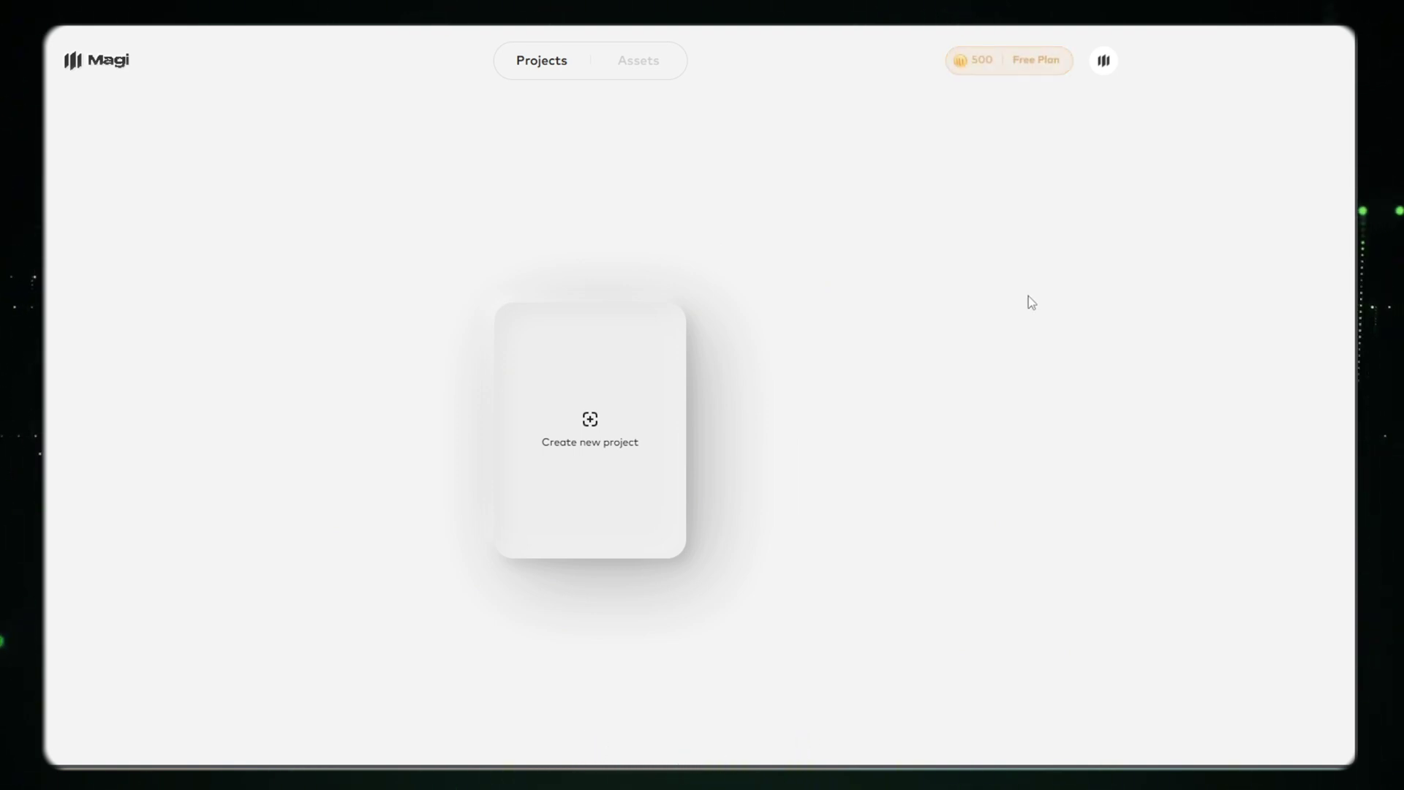
Create a new Magi project from the uploaded pug-and-ducks image
{"action": "left_click", "coordinate": [586, 456]}
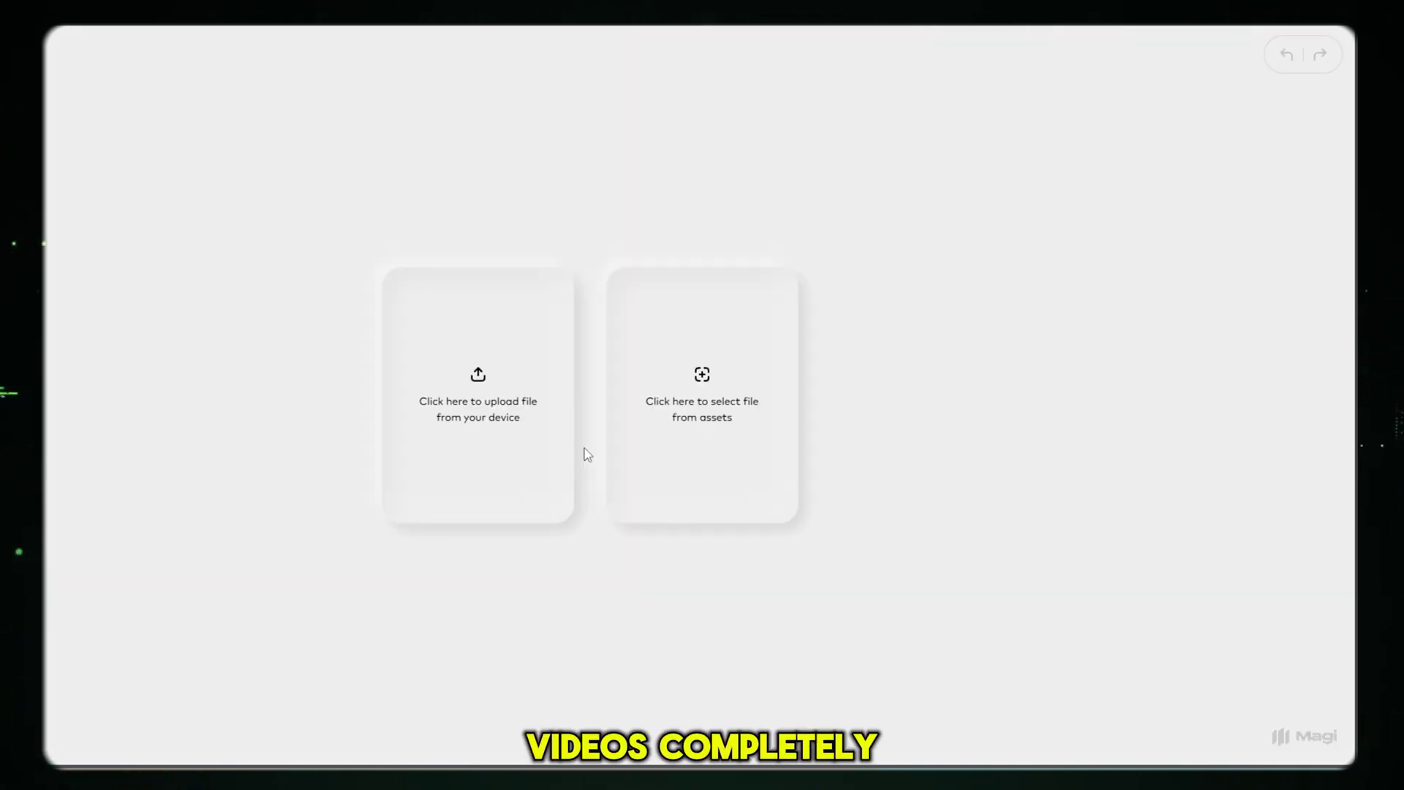
{"action": "left_click", "coordinate": [463, 430]}
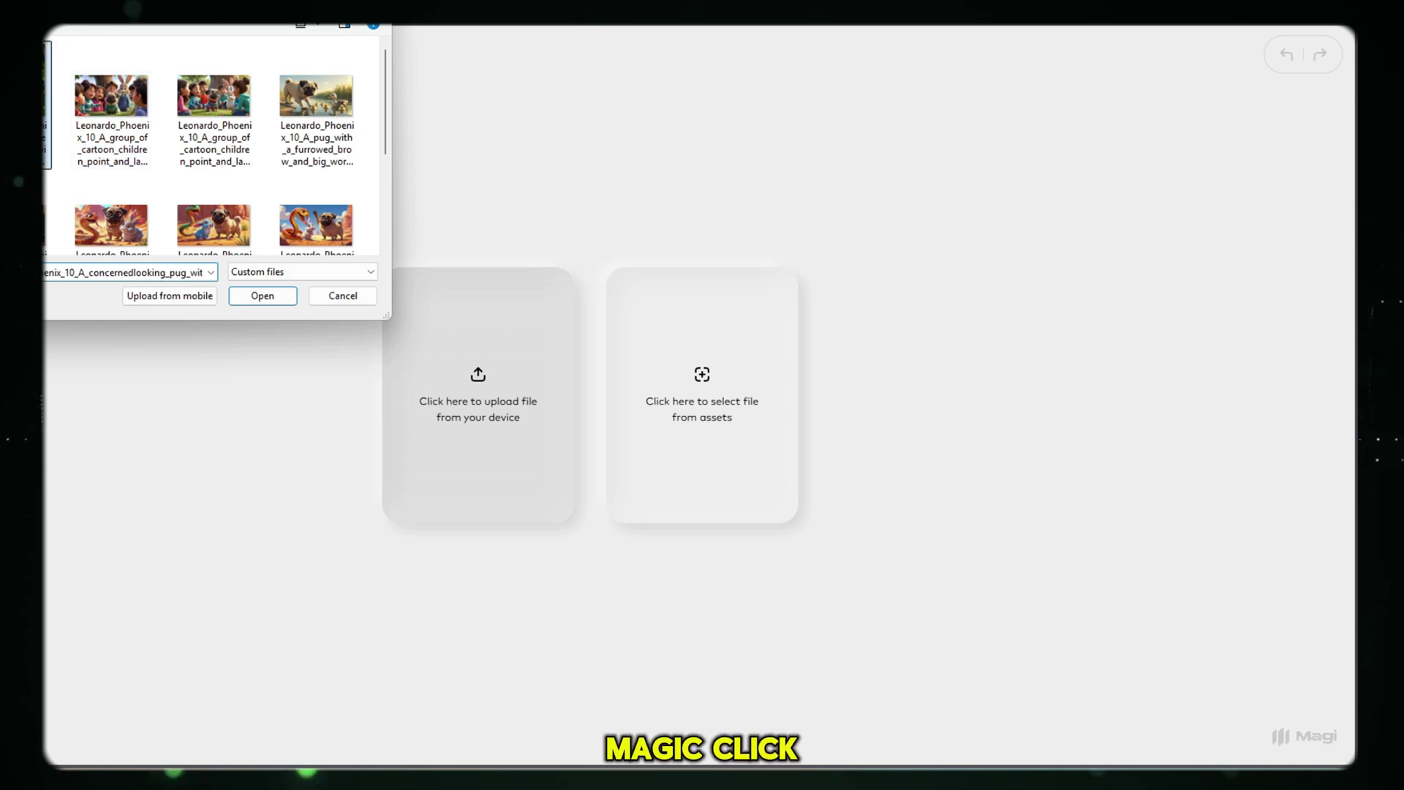
{"action": "left_click", "coordinate": [263, 295]}
{"action": "type", "text": "animate this p"}
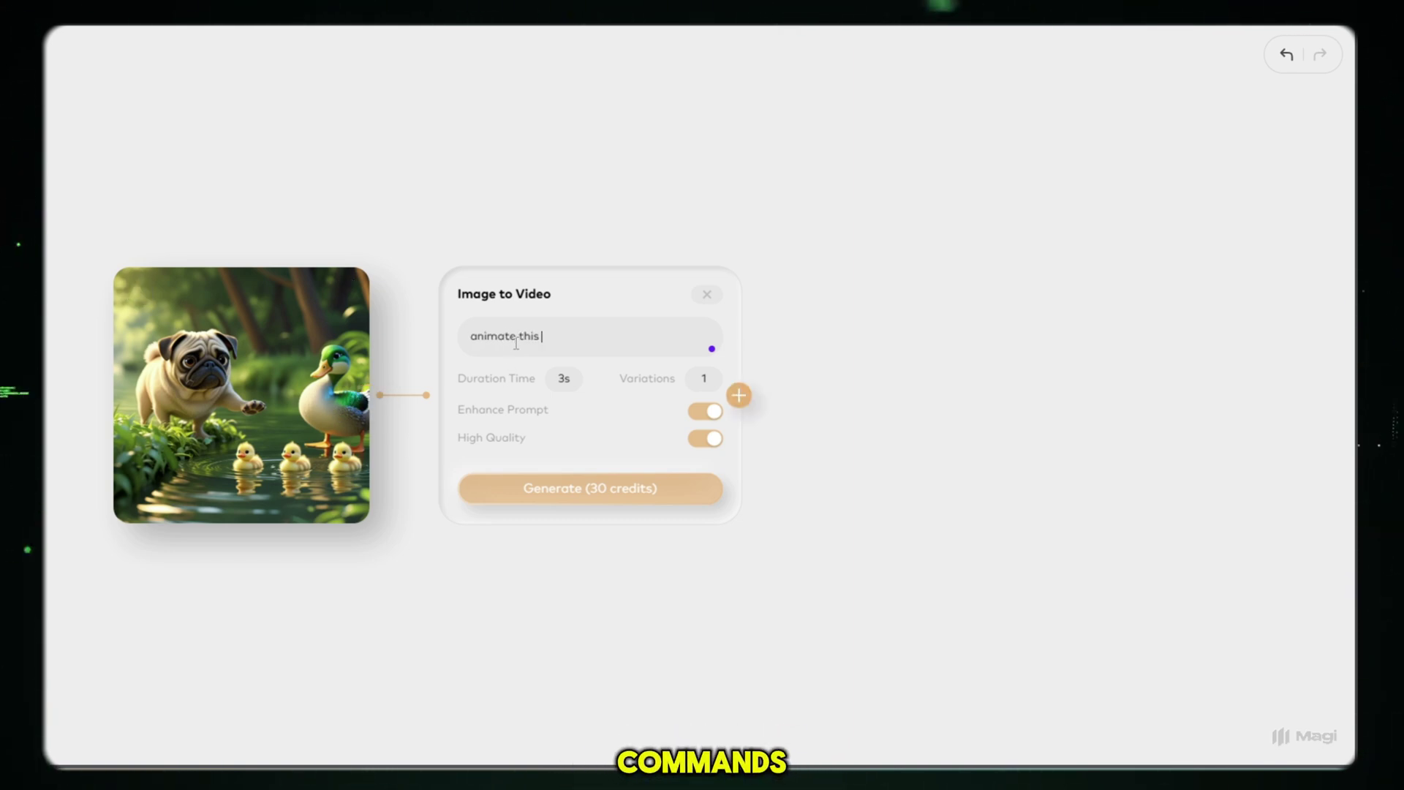
Prompt Image to Video with 'animate this pic' and set the duration to 5 seconds
{"action": "type", "text": "ic"}
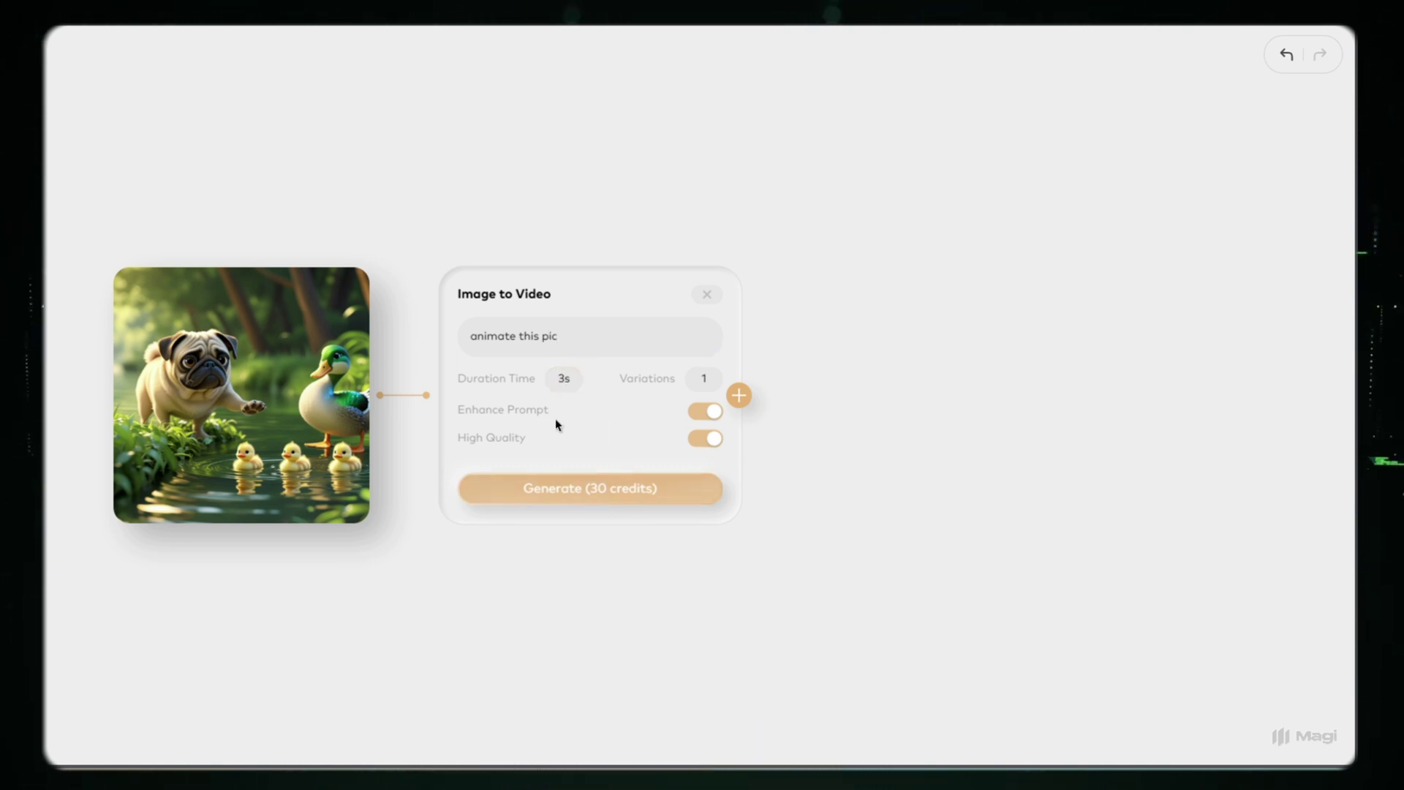
{"action": "double_click", "coordinate": [561, 379]}
{"action": "type", "text": "5"}
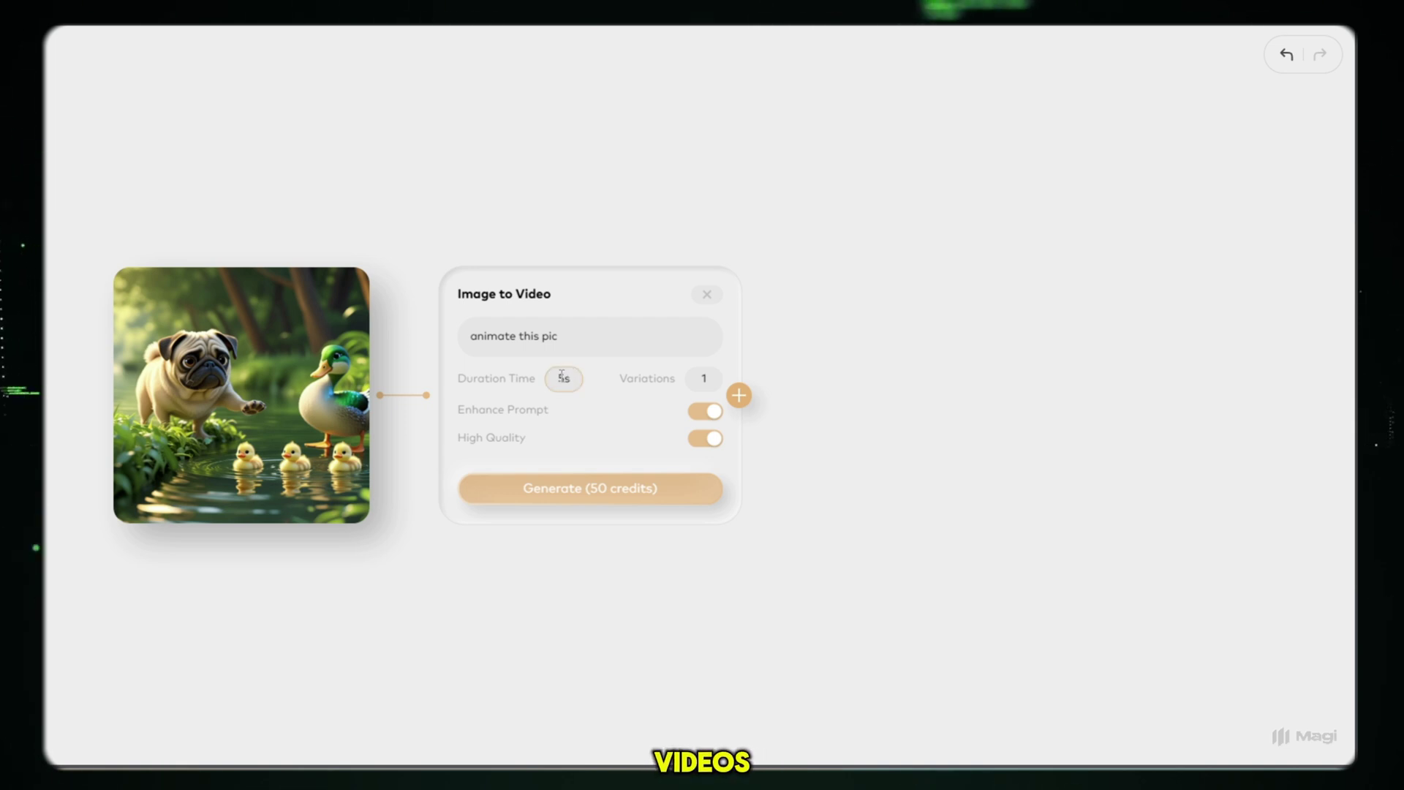
{"action": "double_click", "coordinate": [562, 378]}
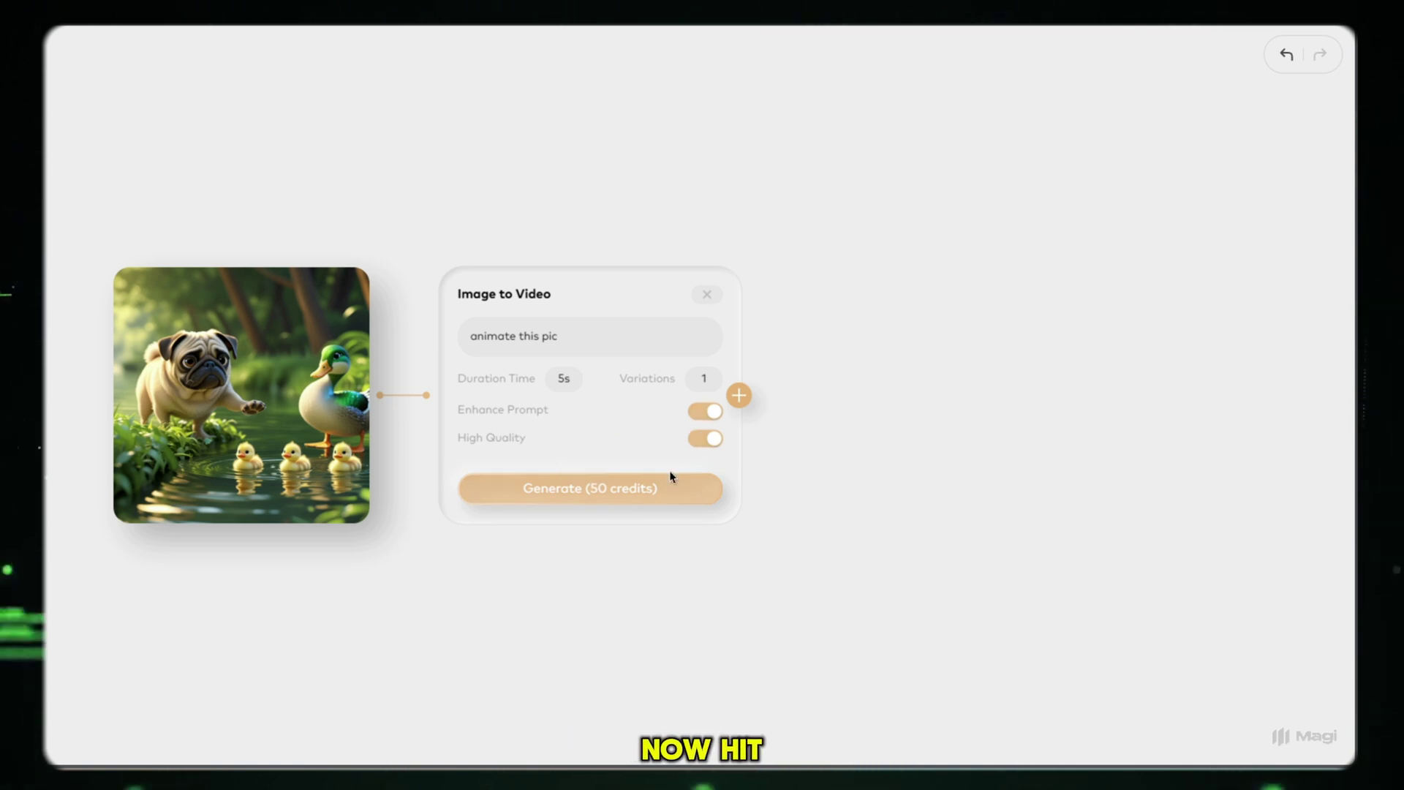
Generate the 50-credit pug-and-ducks video, then play it full screen and exit
{"action": "left_click", "coordinate": [621, 493]}
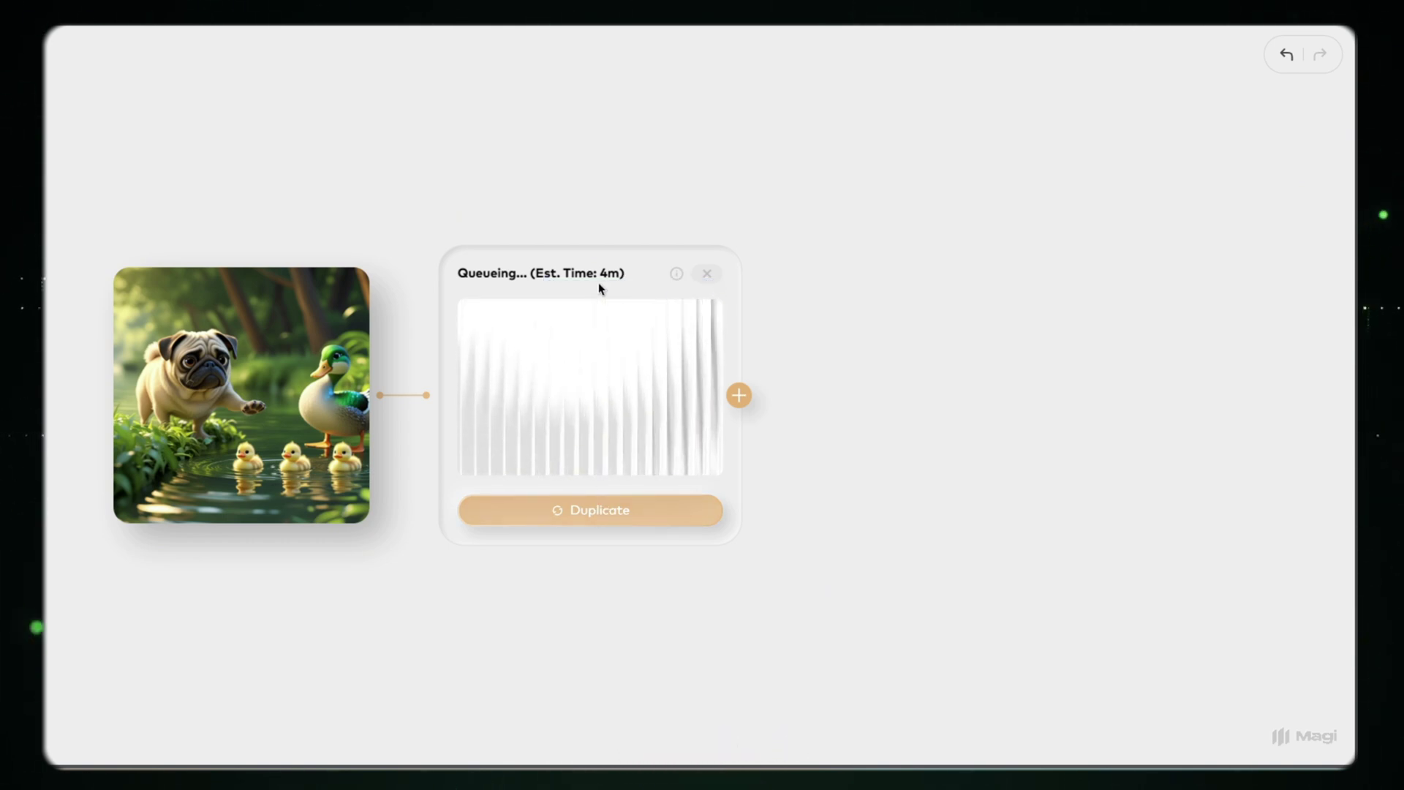
{"action": "left_click", "coordinate": [605, 411]}
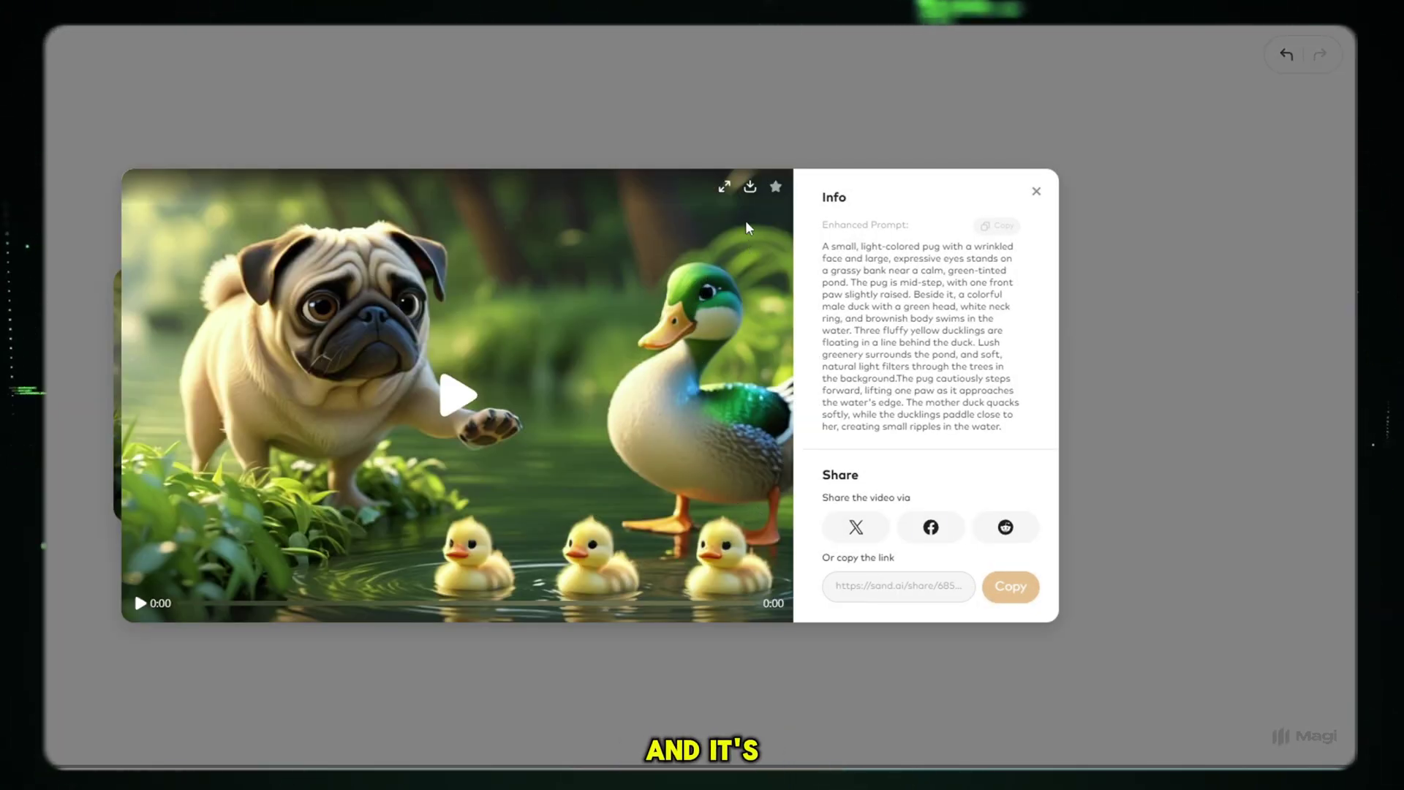
{"action": "left_click", "coordinate": [139, 603]}
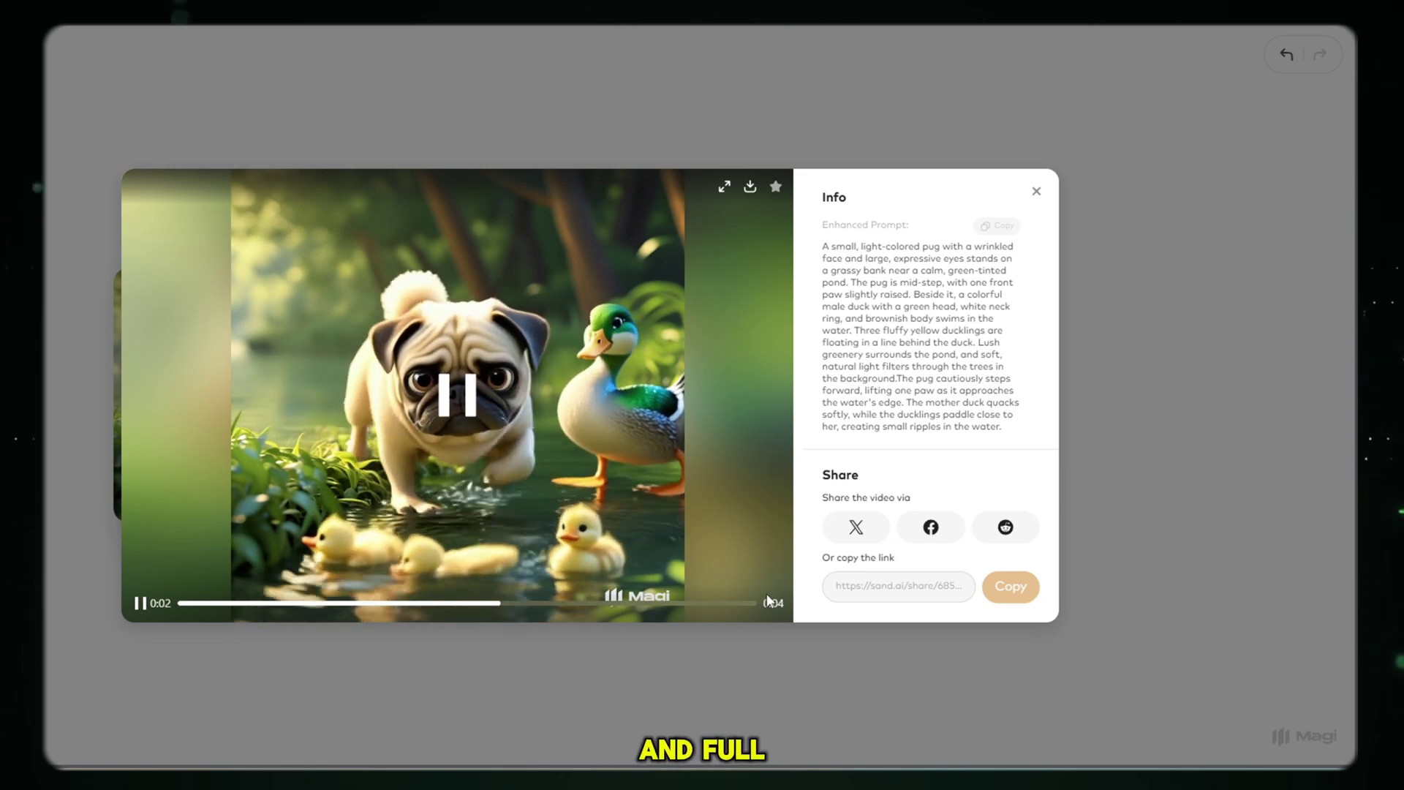
{"action": "left_click", "coordinate": [725, 186]}
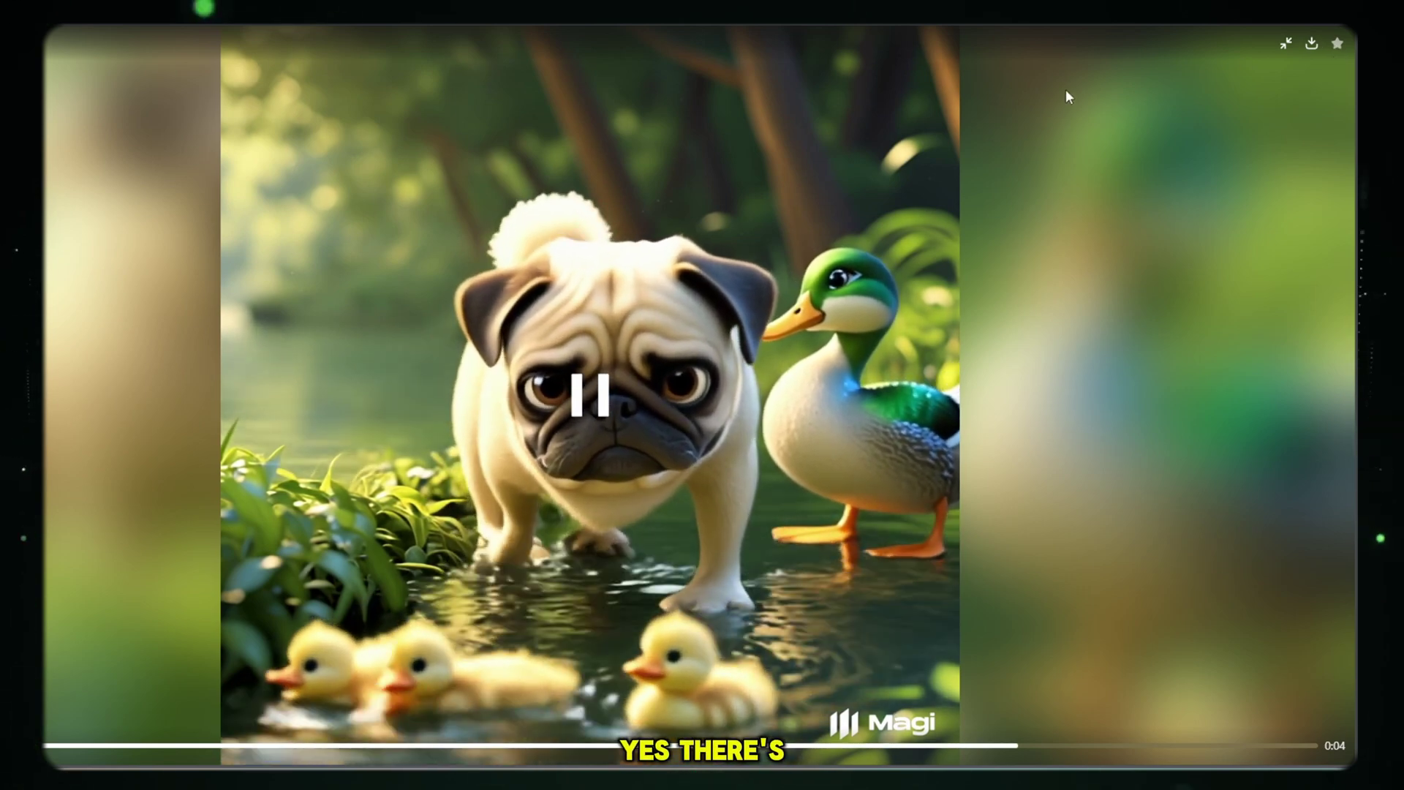
{"action": "left_click", "coordinate": [1286, 43]}
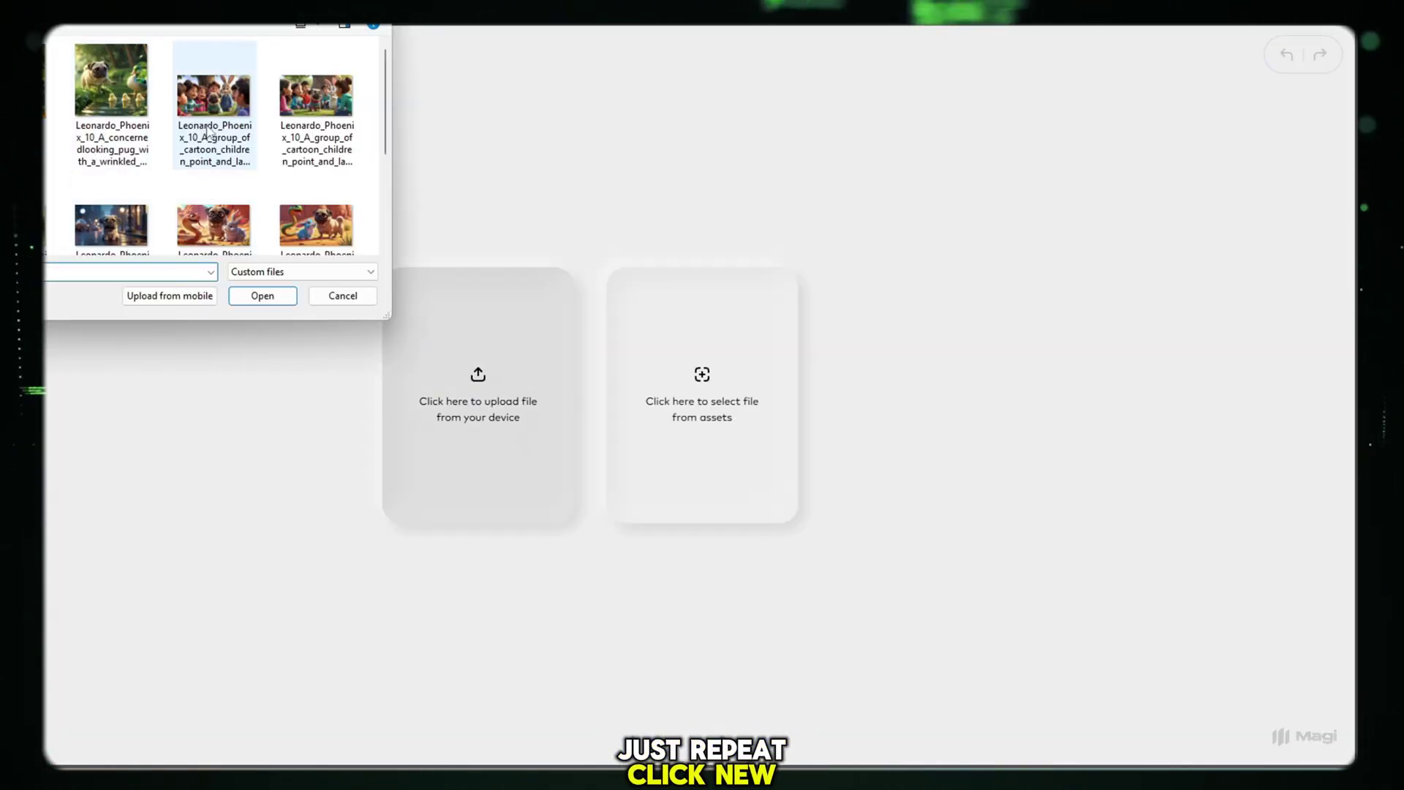
Upload the children-pointing-at-pug image and generate an Image to Video clip with prompt 'animate this pic'
{"action": "left_click", "coordinate": [264, 295]}
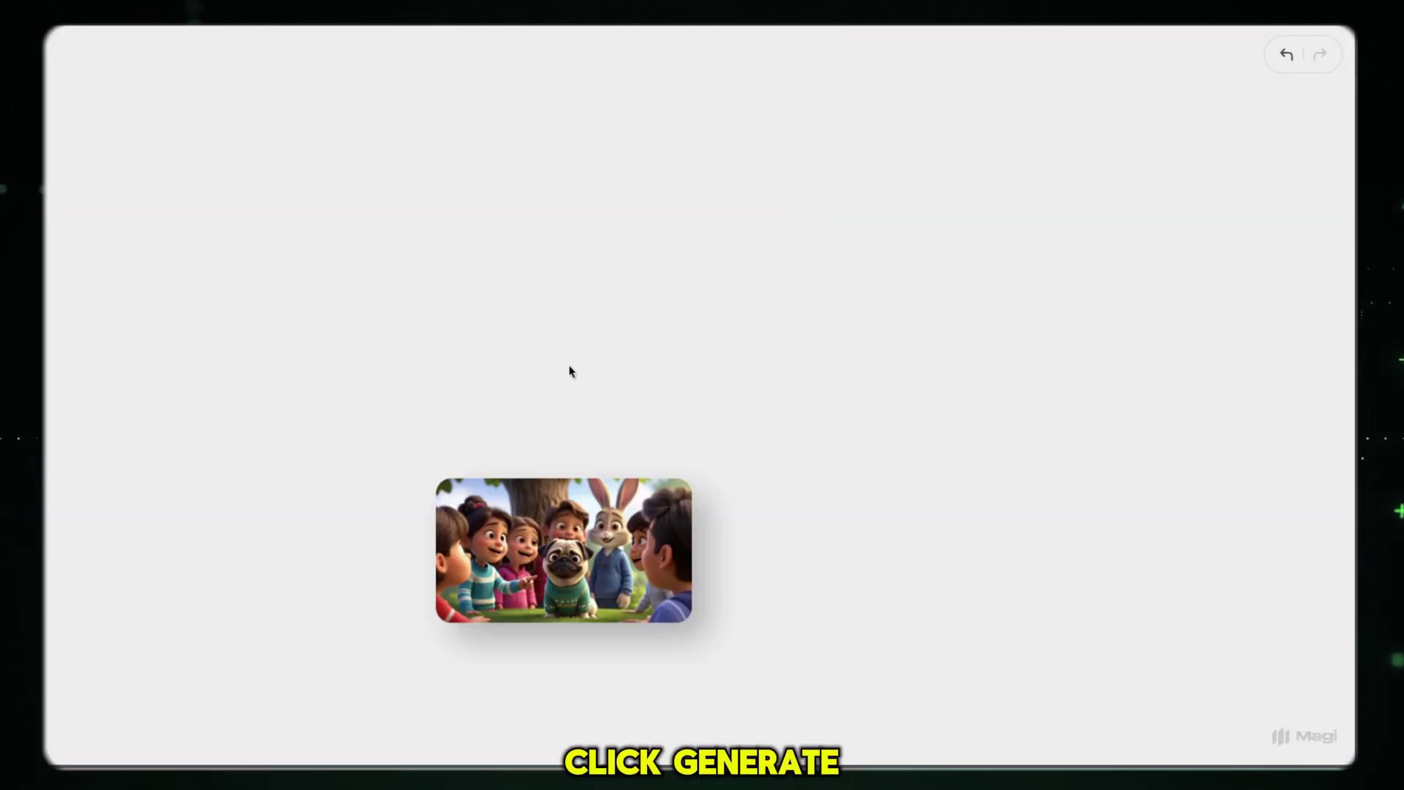
{"action": "left_click", "coordinate": [692, 551]}
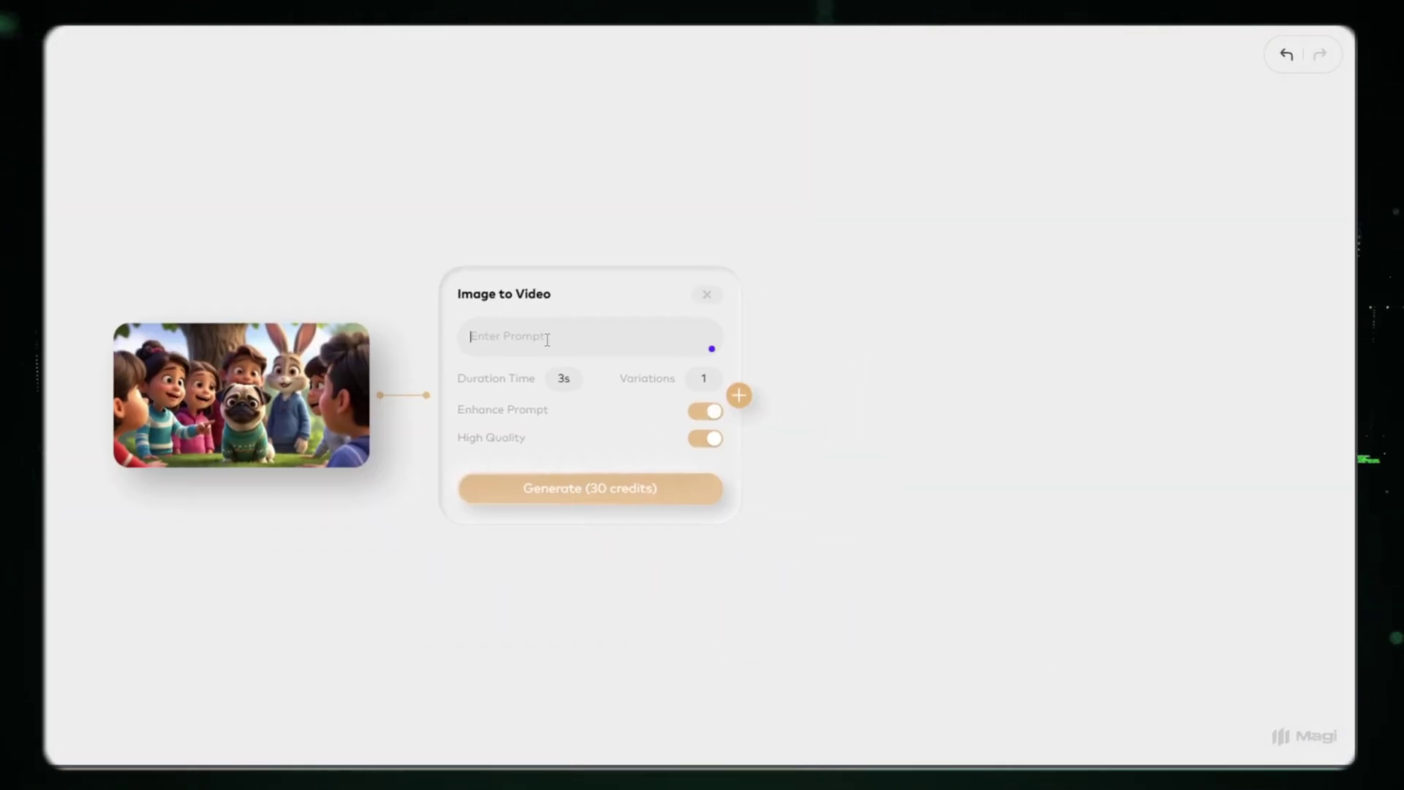
{"action": "type", "text": "animatethis pic"}
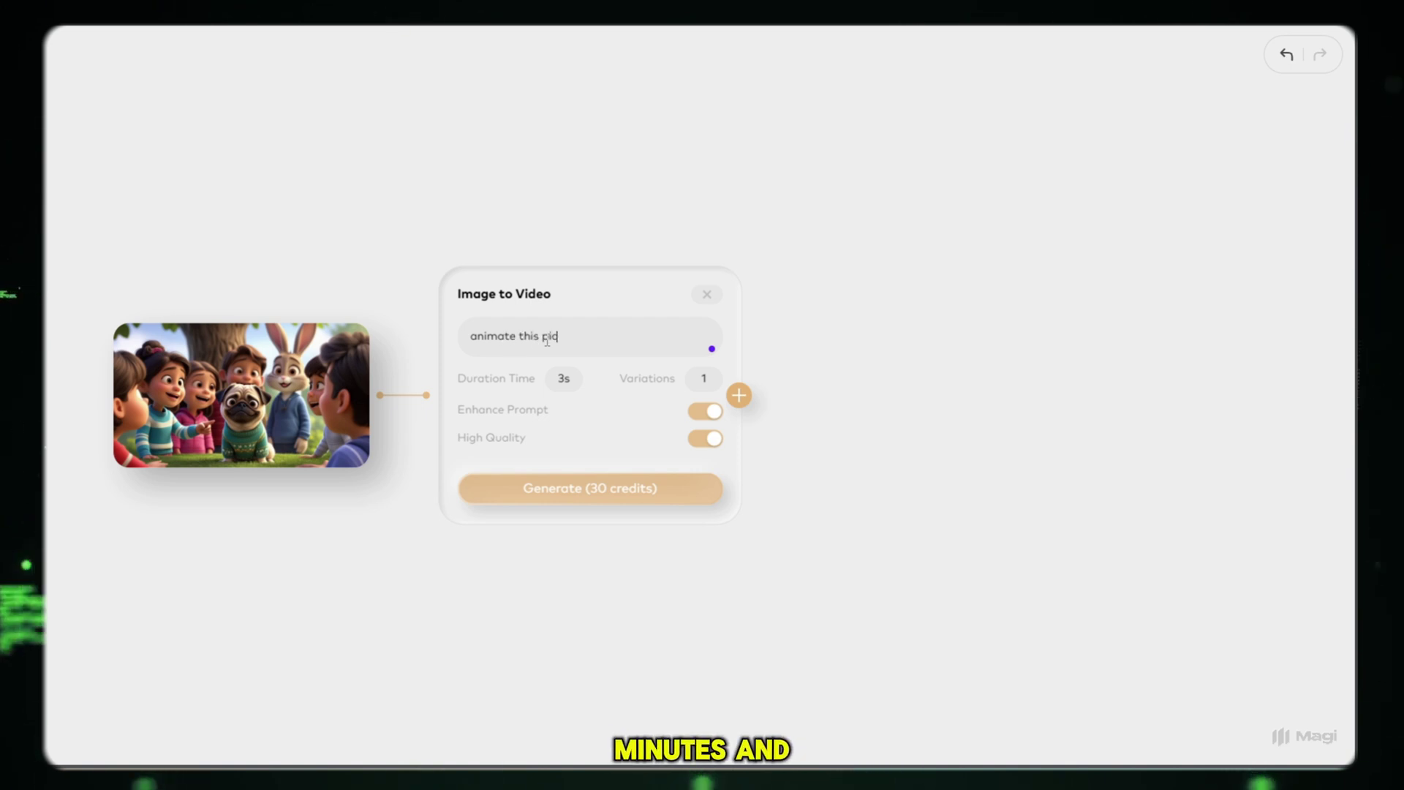
{"action": "left_click", "coordinate": [566, 499]}
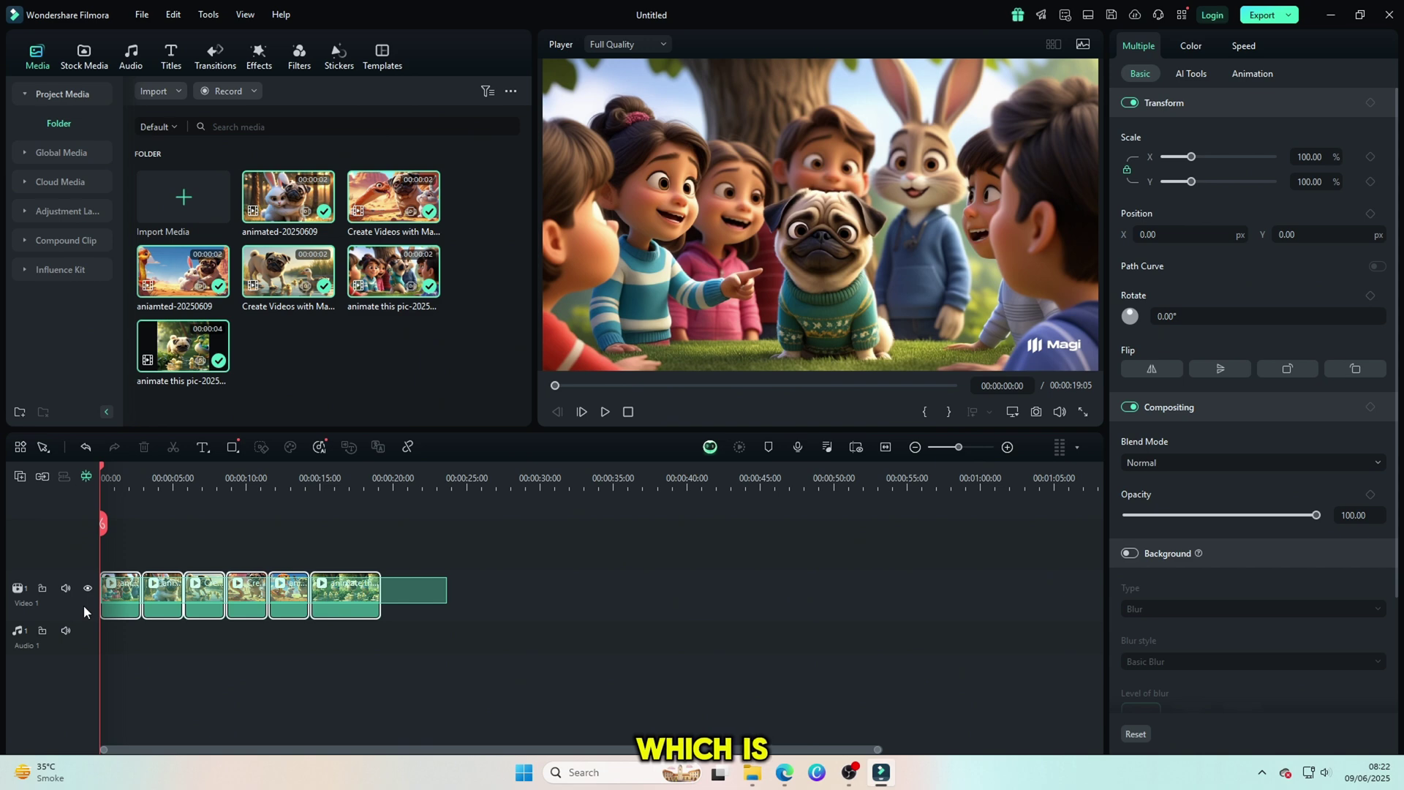
Try scaling all clips to about 114% and shifting them up, then undo those framing changes
{"action": "left_click", "coordinate": [205, 606]}
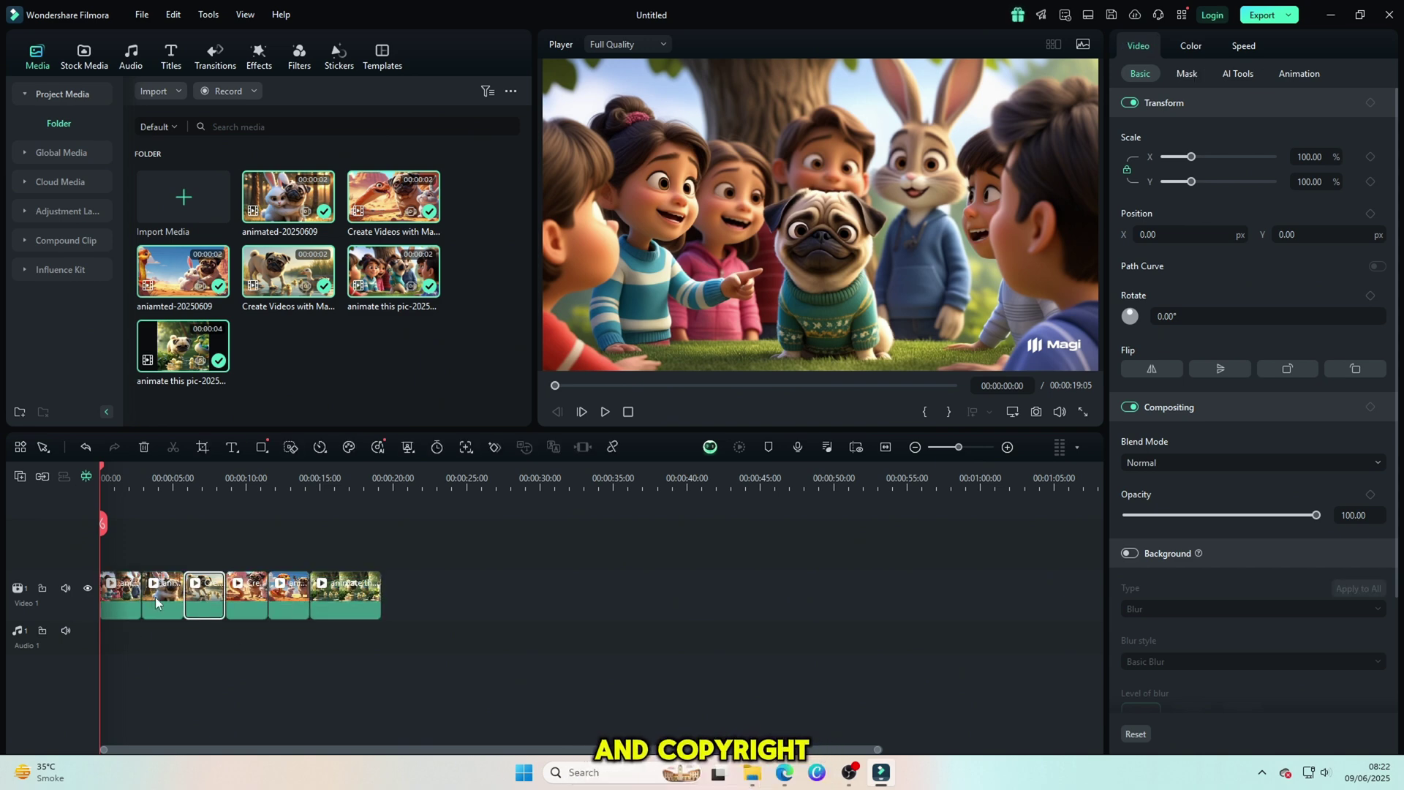
{"action": "left_click_drag", "start_coordinate": [448, 596], "coordinate": [103, 609]}
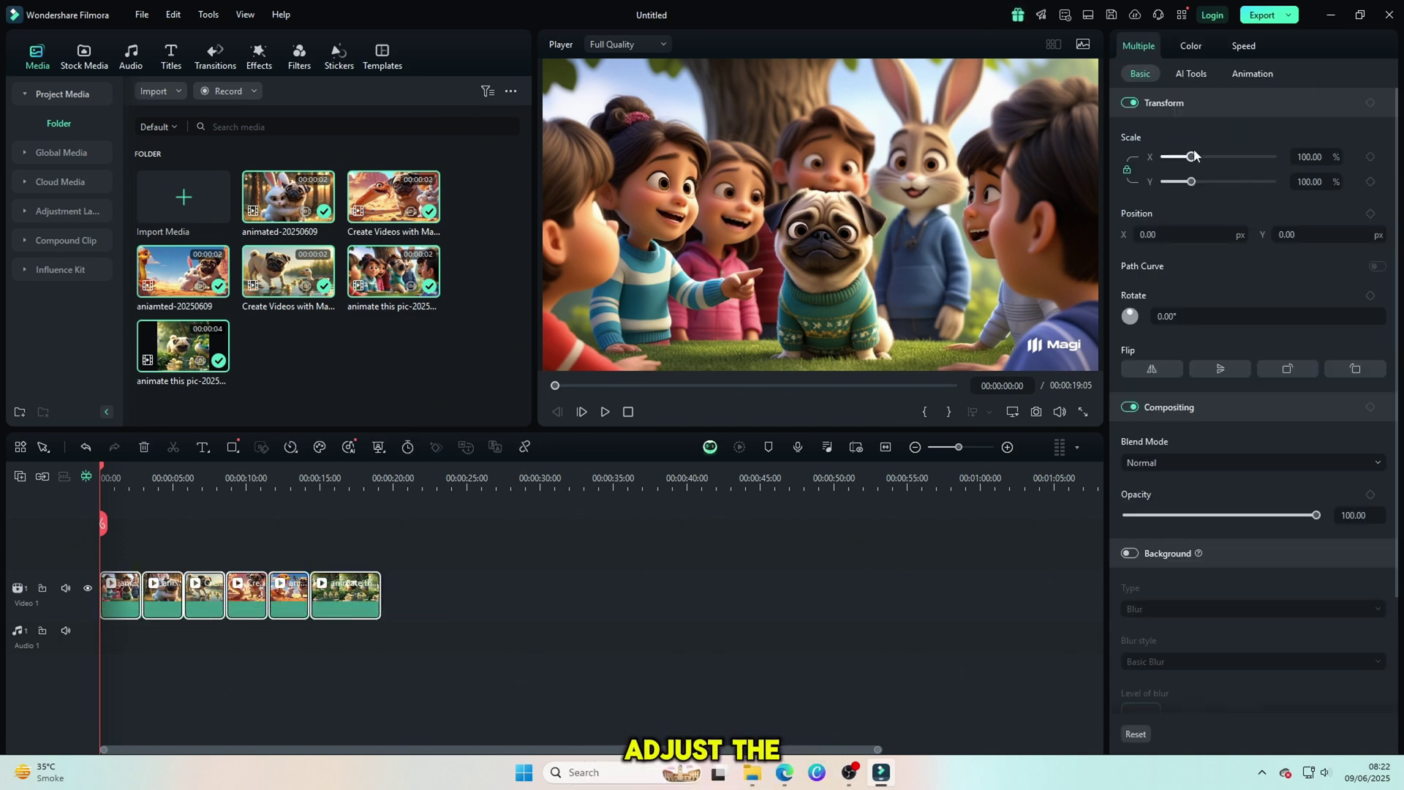
{"action": "left_click_drag", "start_coordinate": [1189, 161], "coordinate": [1197, 161]}
{"action": "mouse_move", "coordinate": [1073, 205]}
{"action": "left_mouse_down"}
{"action": "mouse_move", "coordinate": [1059, 190]}
{"action": "mouse_move", "coordinate": [1065, 200]}
{"action": "left_mouse_up"}
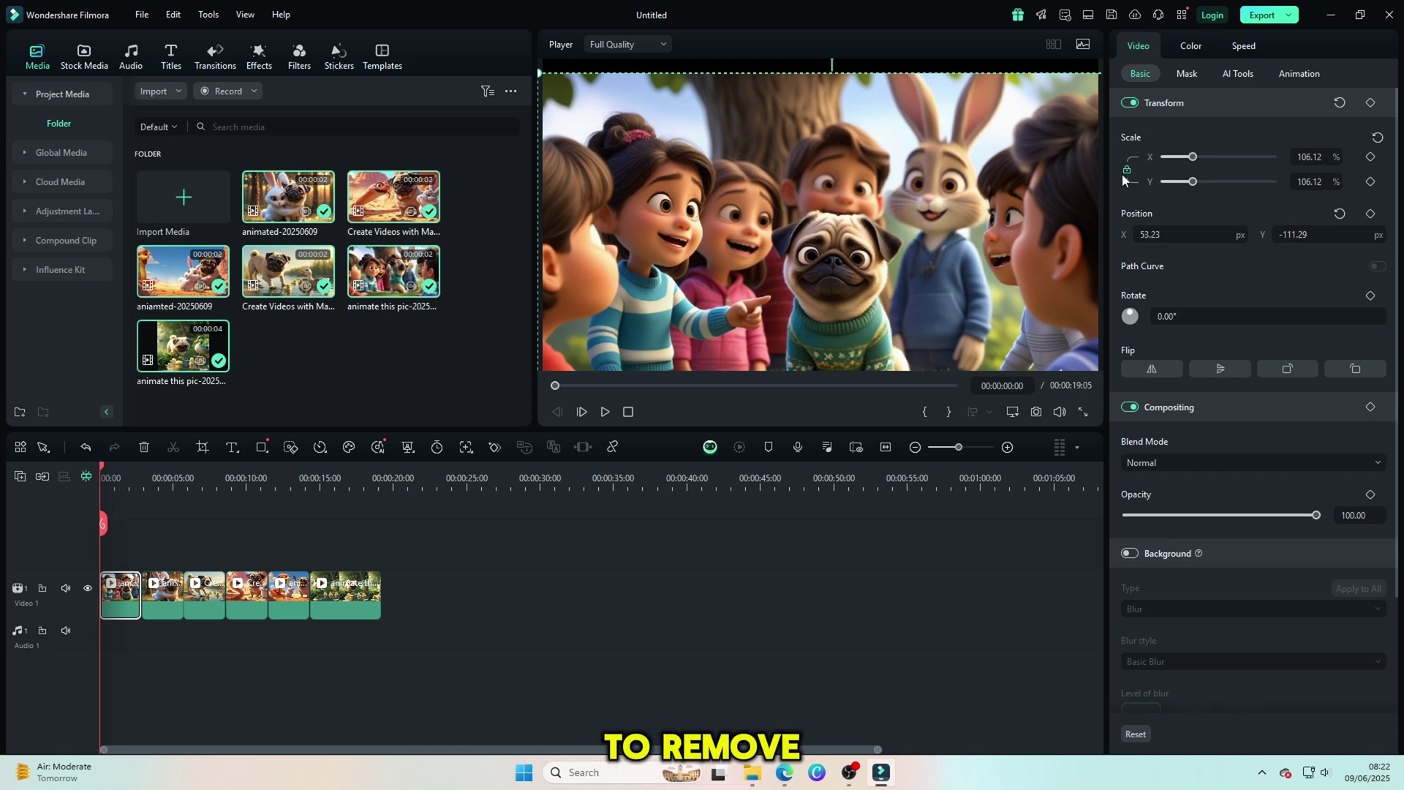
{"action": "left_click_drag", "start_coordinate": [1195, 162], "coordinate": [1198, 162]}
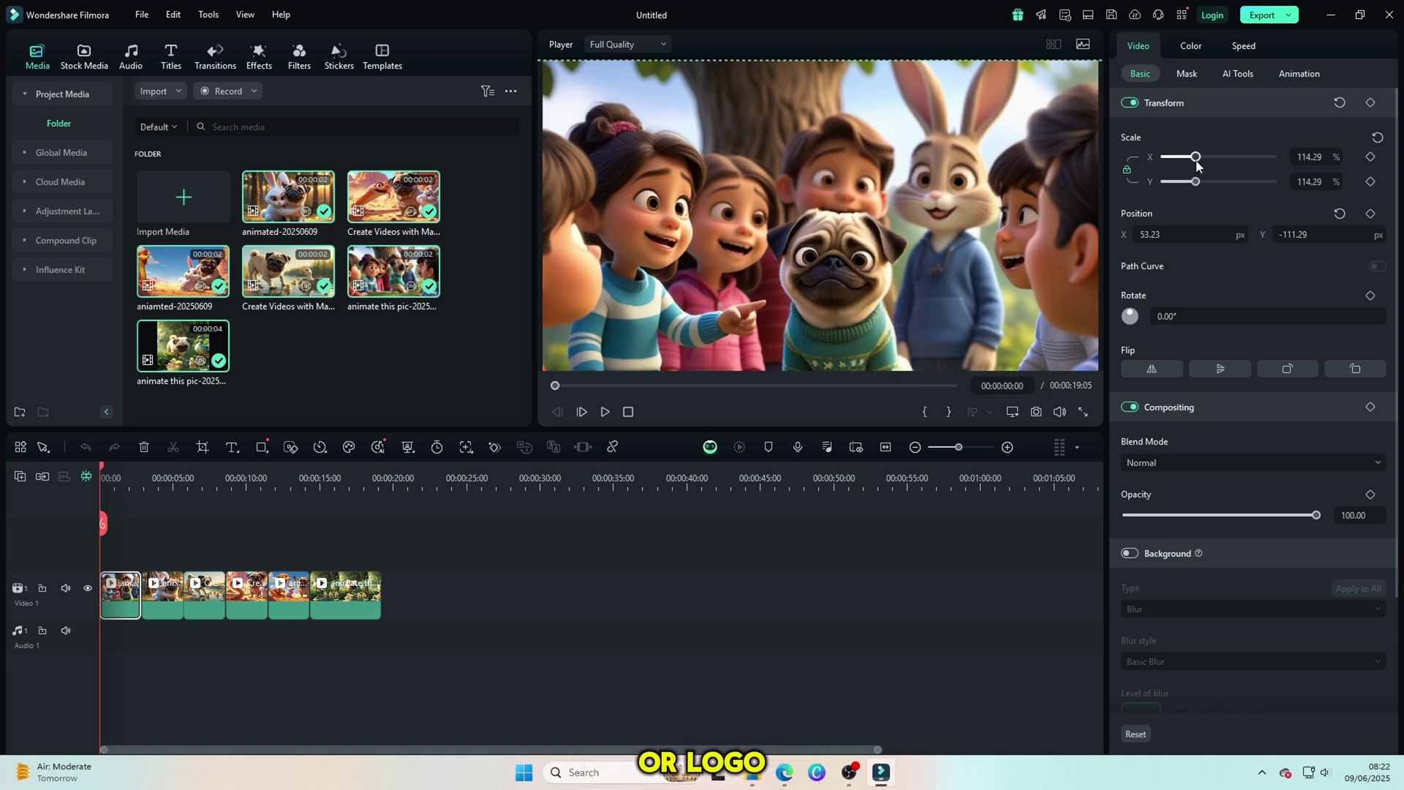
{"action": "left_click_drag", "start_coordinate": [1076, 158], "coordinate": [1076, 146]}
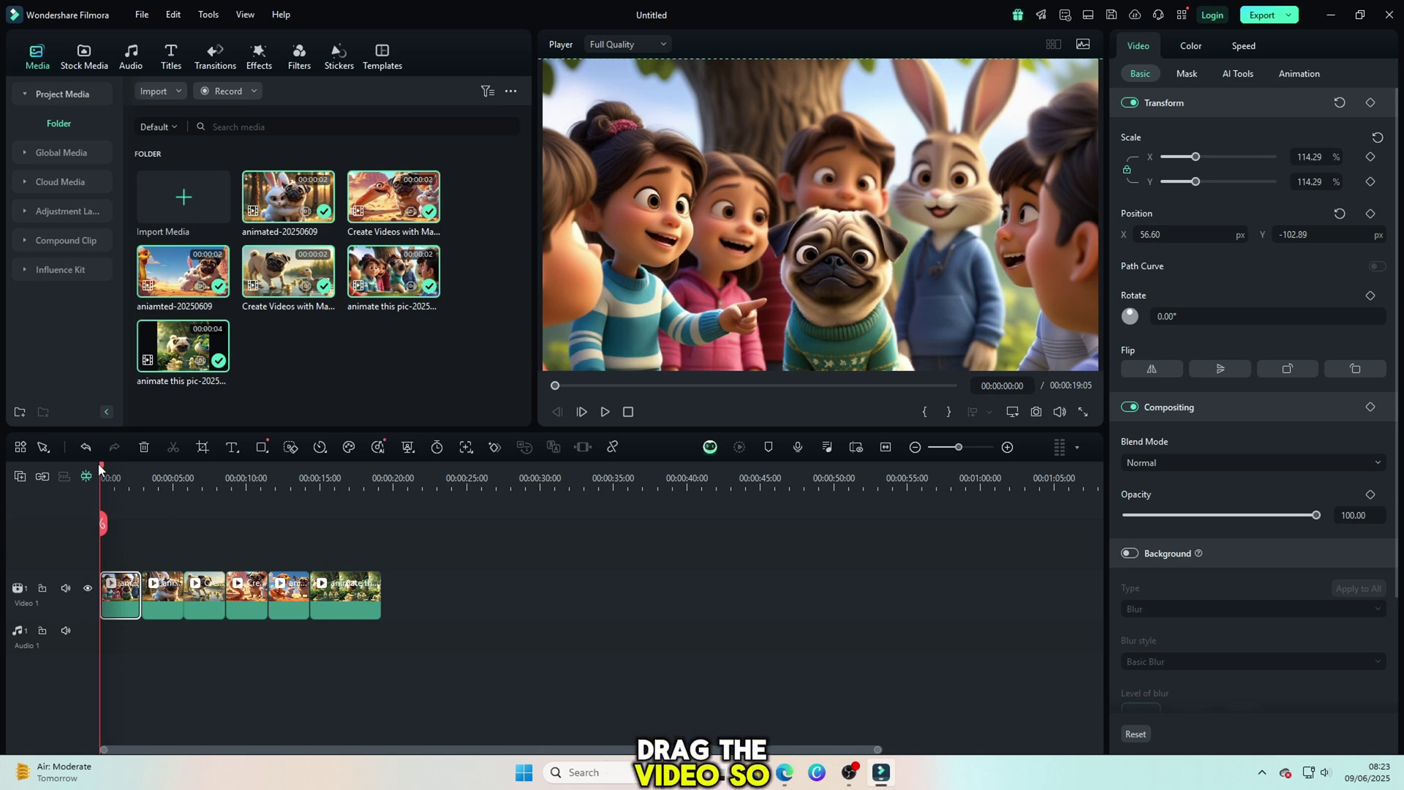
{"action": "left_click_drag", "start_coordinate": [103, 470], "coordinate": [88, 487]}
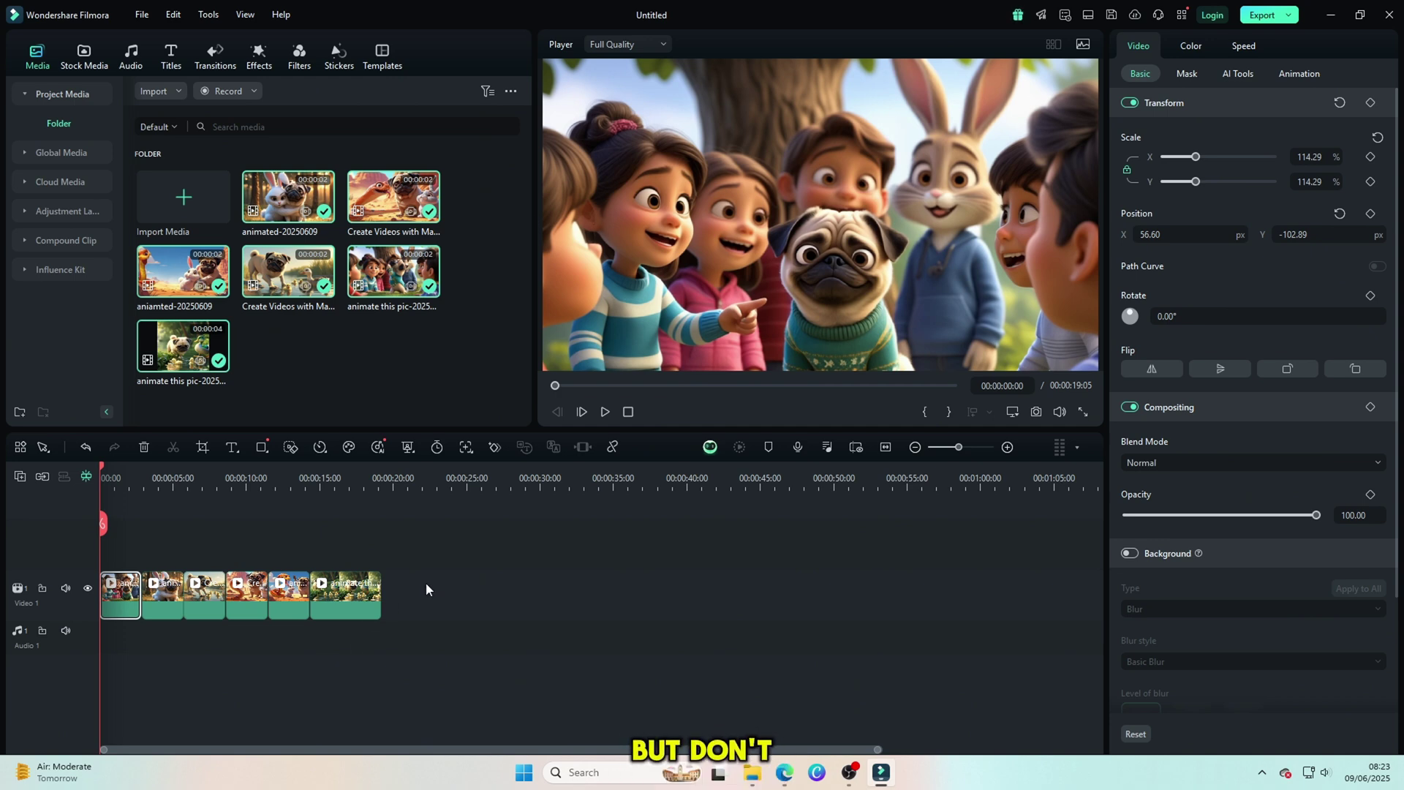
{"action": "key", "text": "ctrl+z"}
{"action": "key", "text": "ctrl+z"}
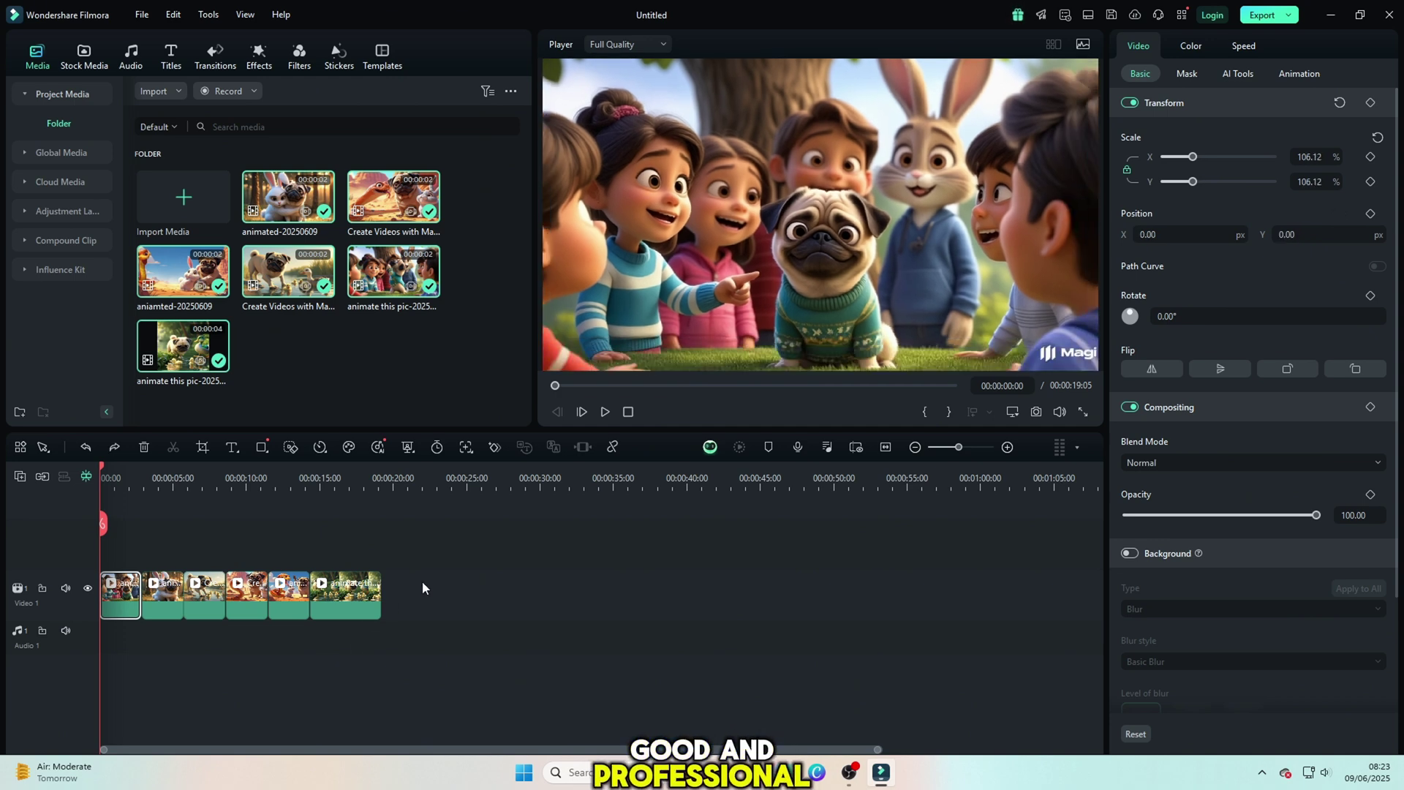
{"action": "key", "text": "ctrl+z"}
Scale all six selected clips to 133.33% and scrub to confirm the watermark is gone
{"action": "left_click_drag", "start_coordinate": [436, 567], "coordinate": [89, 596]}
{"action": "left_click", "coordinate": [1202, 158]}
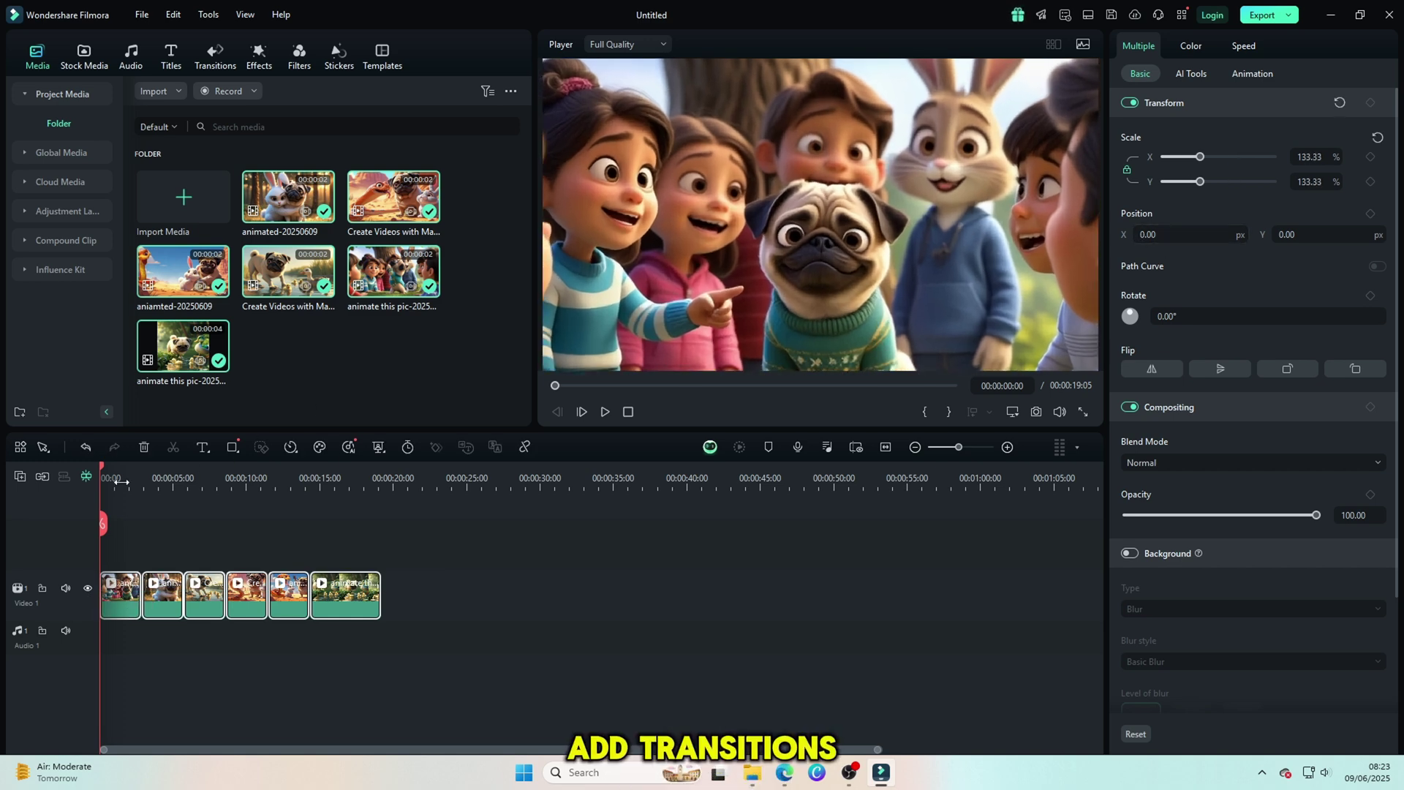
{"action": "mouse_move", "coordinate": [105, 476]}
{"action": "left_mouse_down"}
{"action": "mouse_move", "coordinate": [388, 532]}
{"action": "mouse_move", "coordinate": [94, 532]}
{"action": "left_mouse_up"}
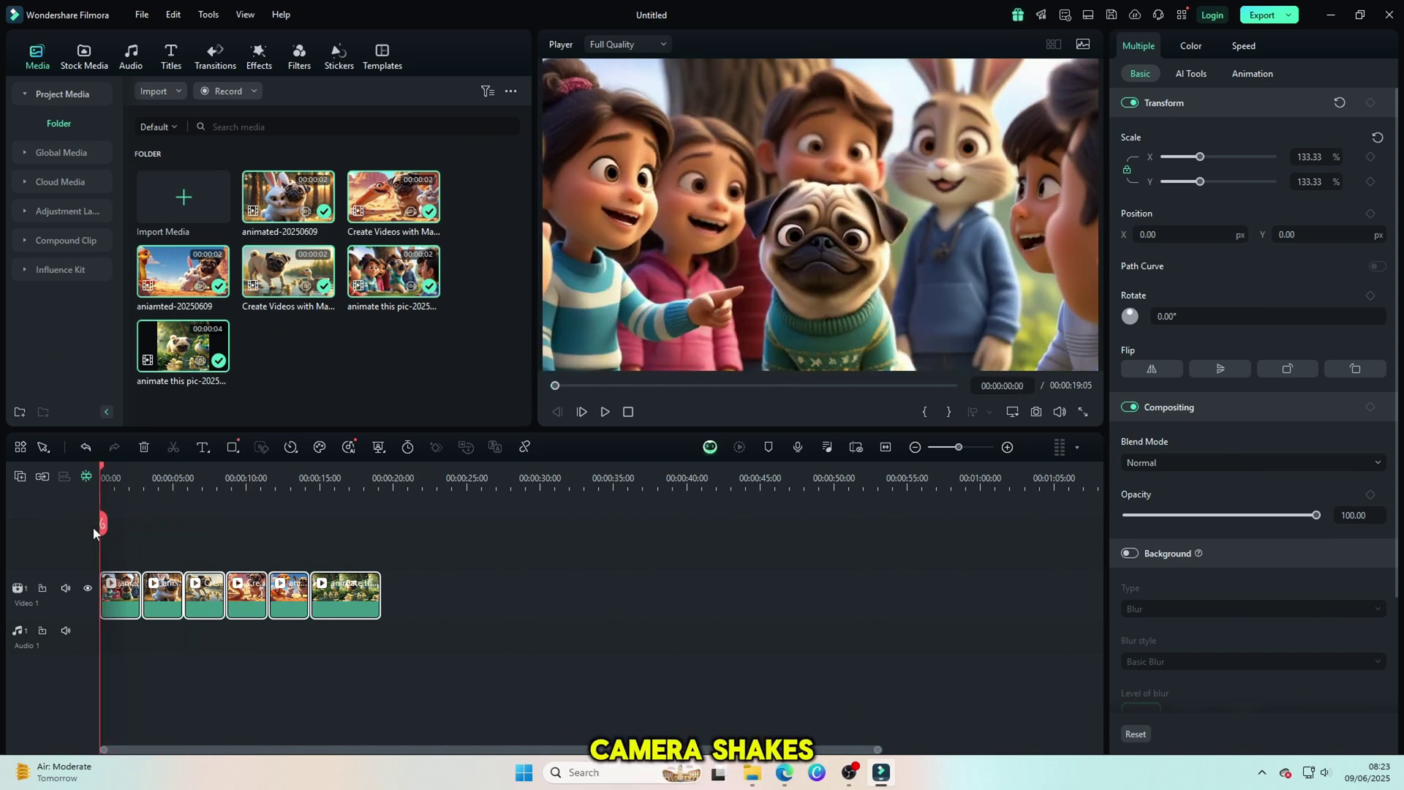
Switch the Filmora library panel from effects and filters to the Transitions library
{"action": "left_click", "coordinate": [307, 59]}
{"action": "left_click", "coordinate": [259, 55]}
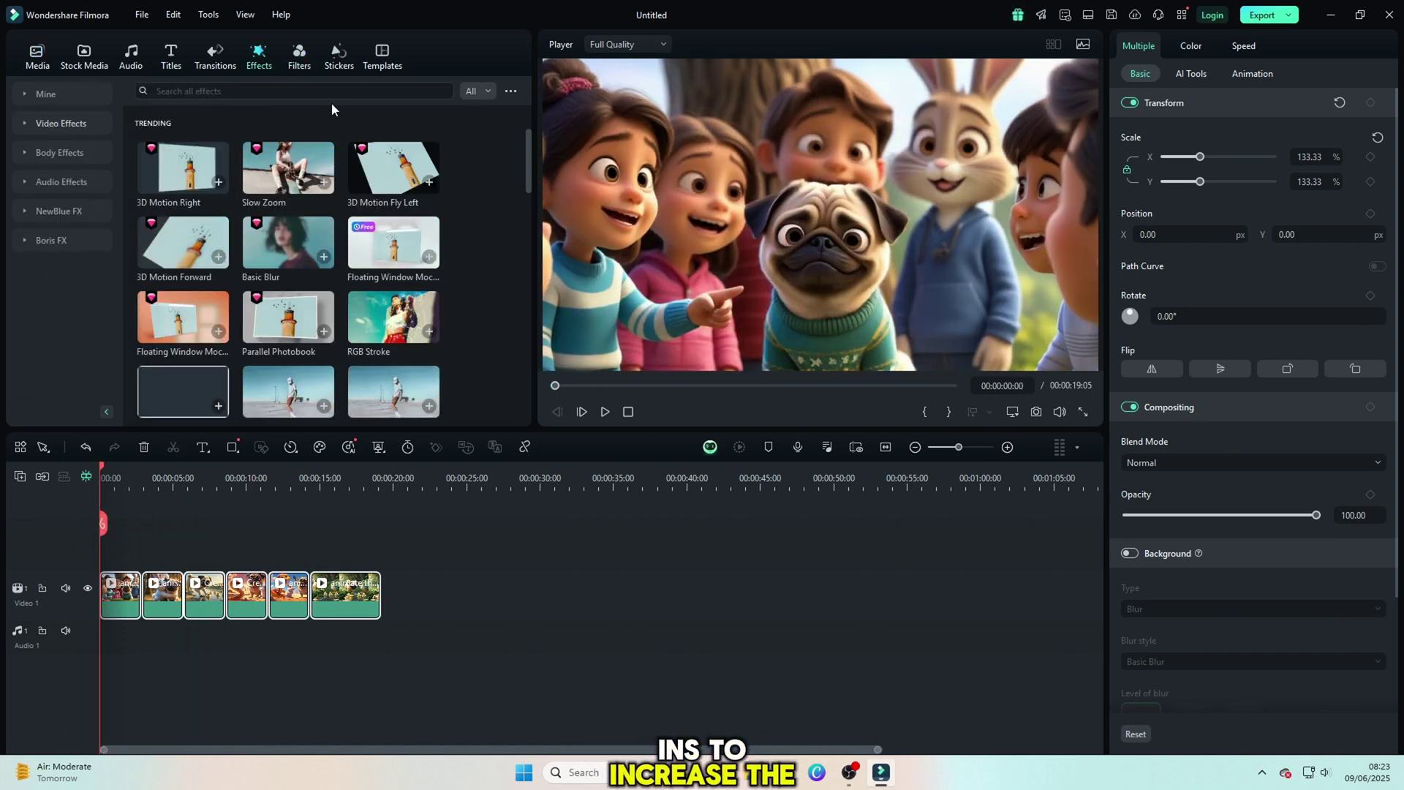
{"action": "left_click", "coordinate": [291, 71]}
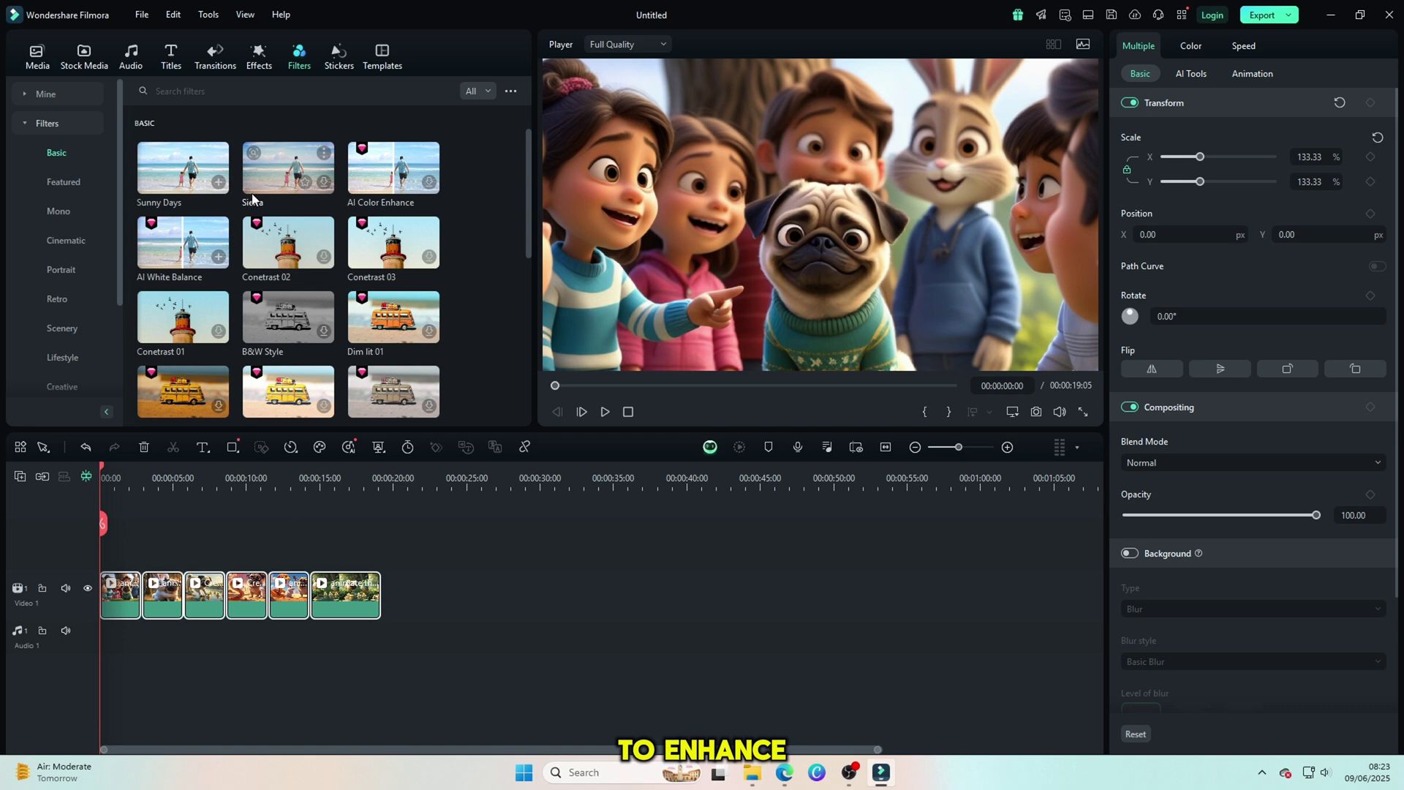
{"action": "left_click", "coordinate": [175, 69]}
{"action": "left_click", "coordinate": [215, 57]}
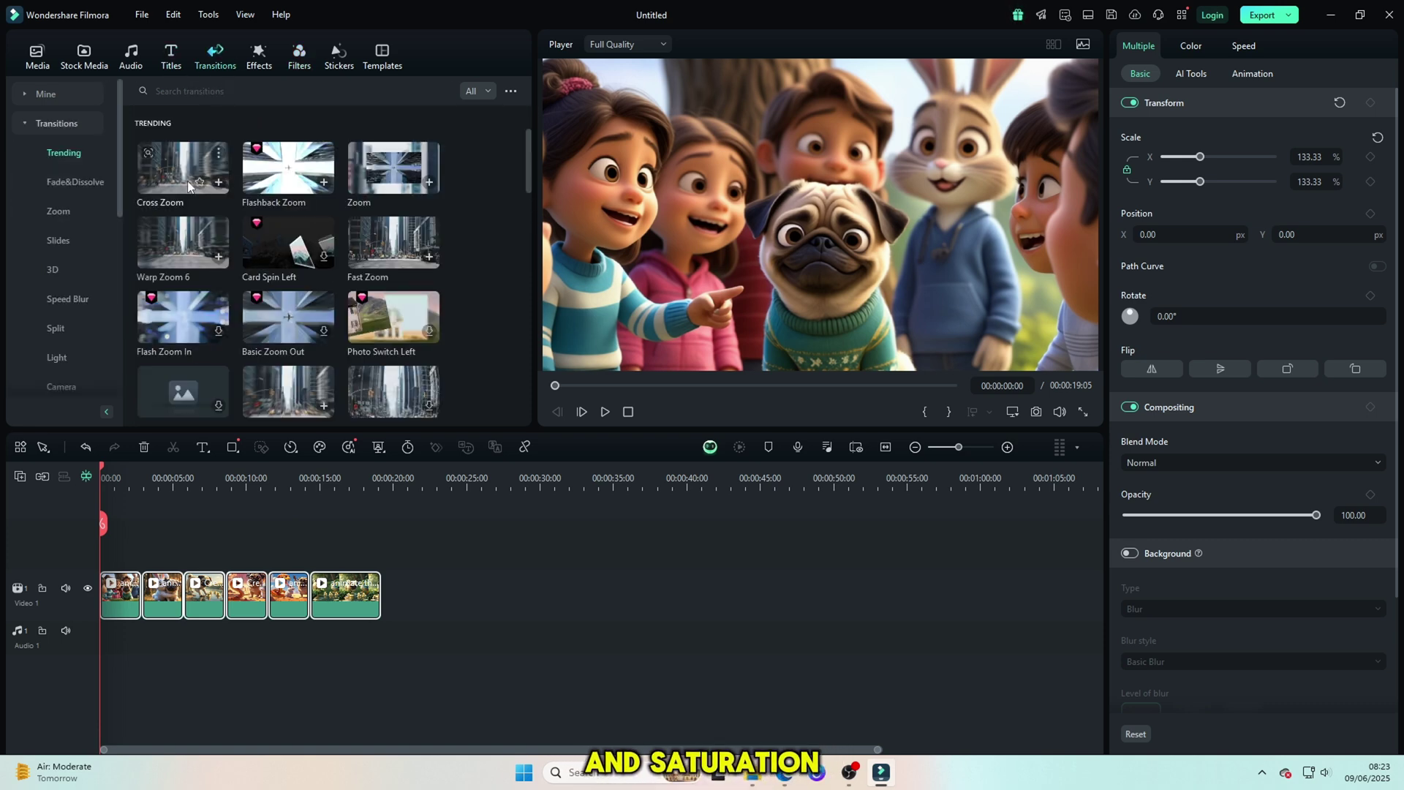
Drop Cross Zoom onto the junctions between clips 1-2, 2-3, 3-4 and 4-5, then preview
{"action": "left_click_drag", "start_coordinate": [182, 168], "coordinate": [135, 594]}
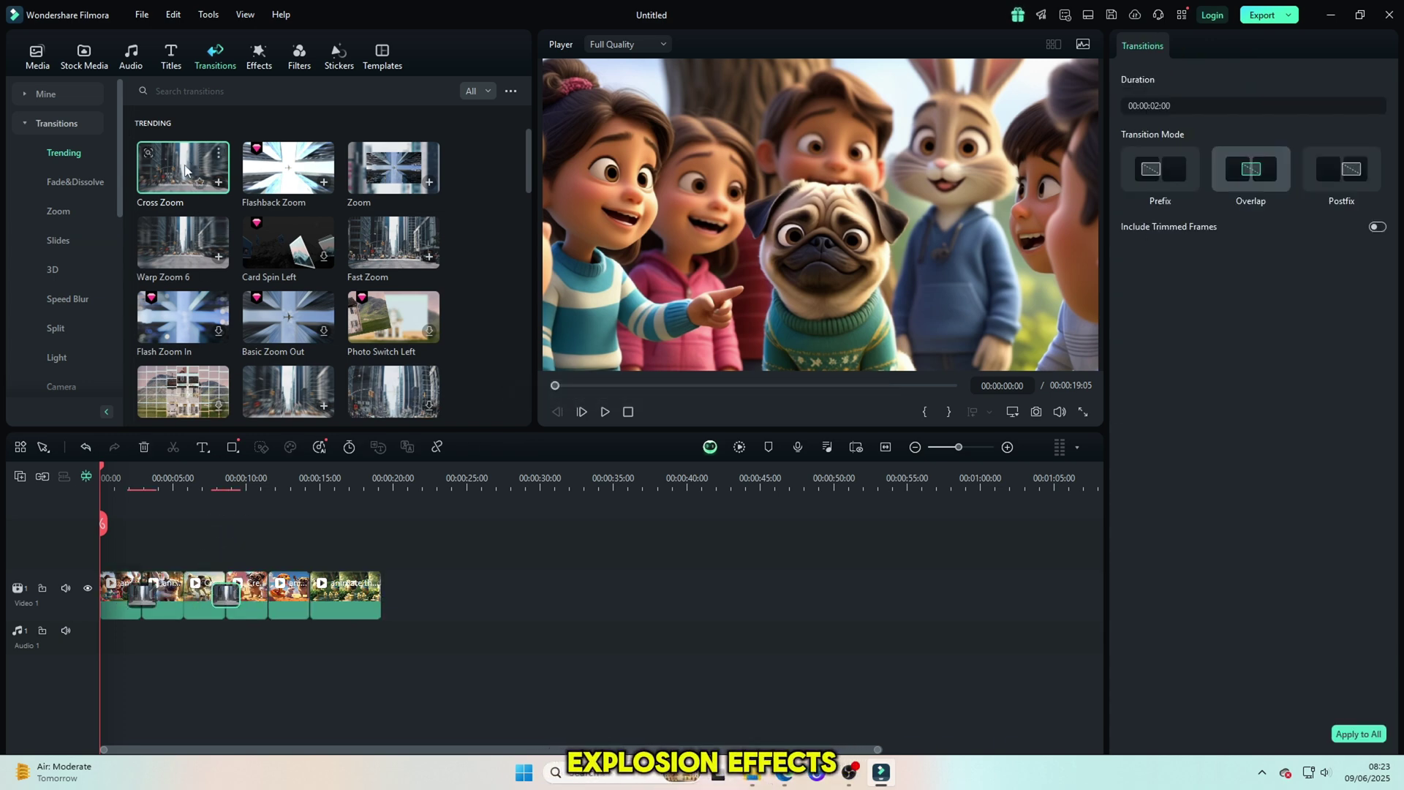
{"action": "left_click_drag", "start_coordinate": [216, 605], "coordinate": [183, 598]}
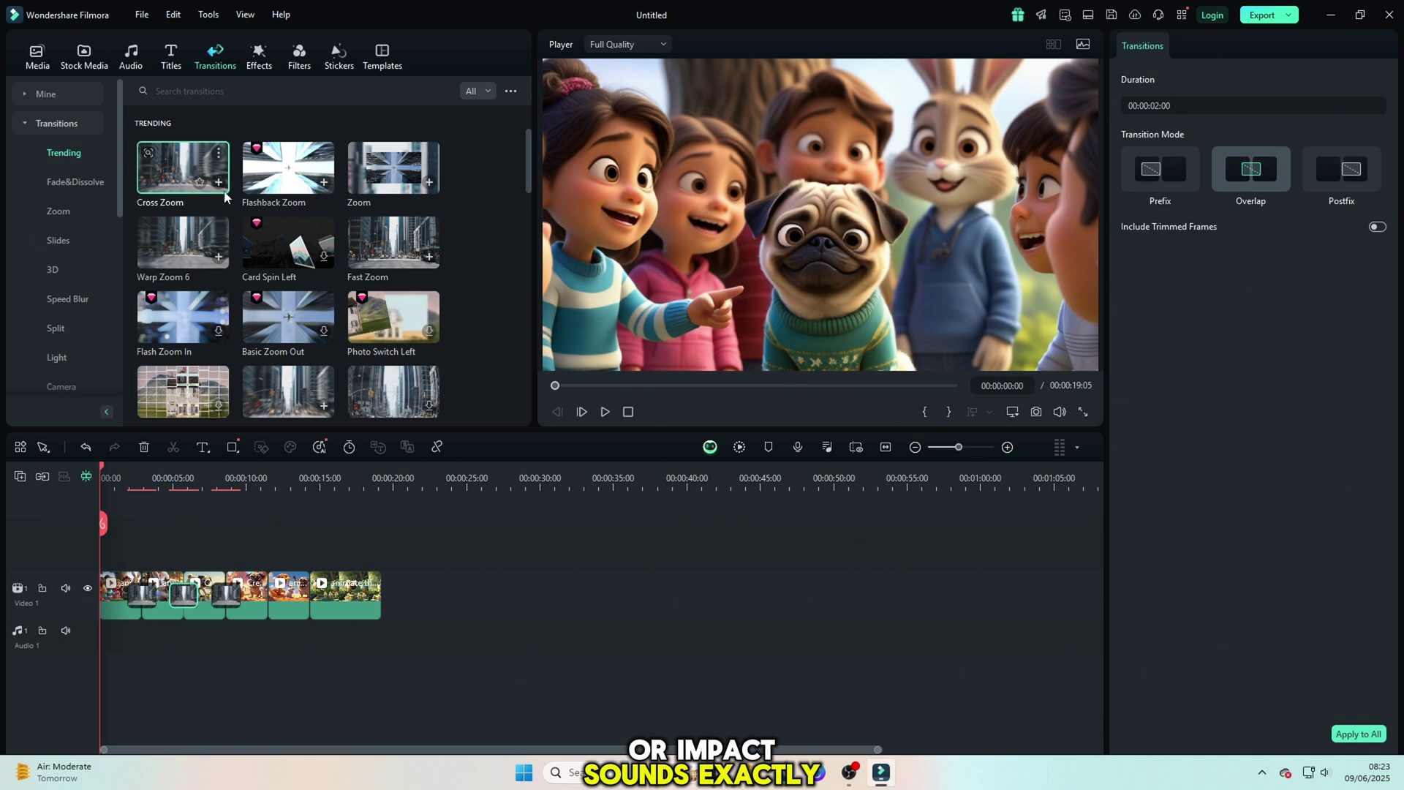
{"action": "left_click_drag", "start_coordinate": [183, 169], "coordinate": [272, 592]}
{"action": "left_click_drag", "start_coordinate": [183, 169], "coordinate": [305, 602]}
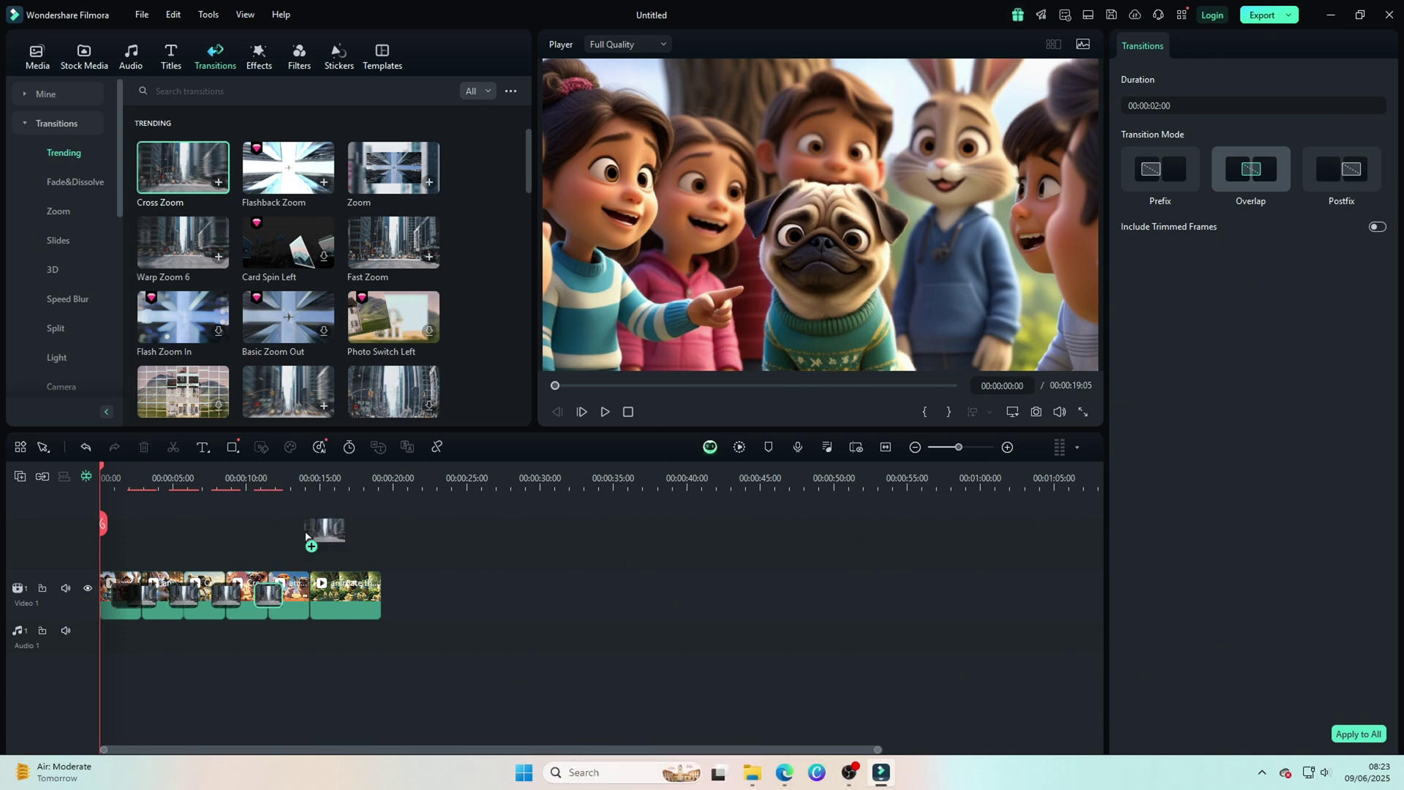
{"action": "scroll", "coordinate": [219, 256], "scroll_direction": "down", "scroll_amount": 5}
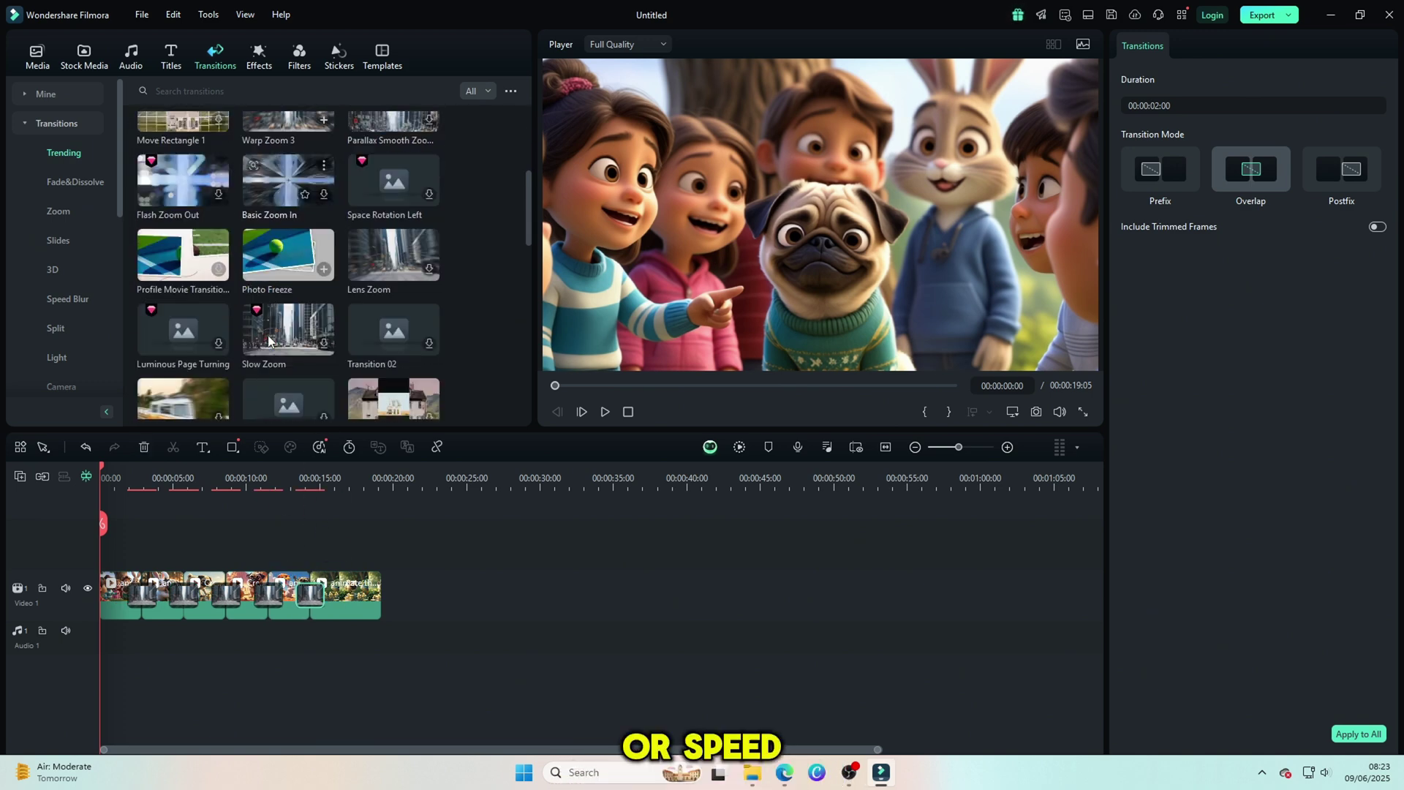
{"action": "scroll", "coordinate": [219, 256], "scroll_direction": "down", "scroll_amount": 5}
{"action": "mouse_move", "coordinate": [102, 469]}
{"action": "left_mouse_down"}
{"action": "mouse_move", "coordinate": [179, 493]}
{"action": "mouse_move", "coordinate": [103, 507]}
{"action": "left_mouse_up"}
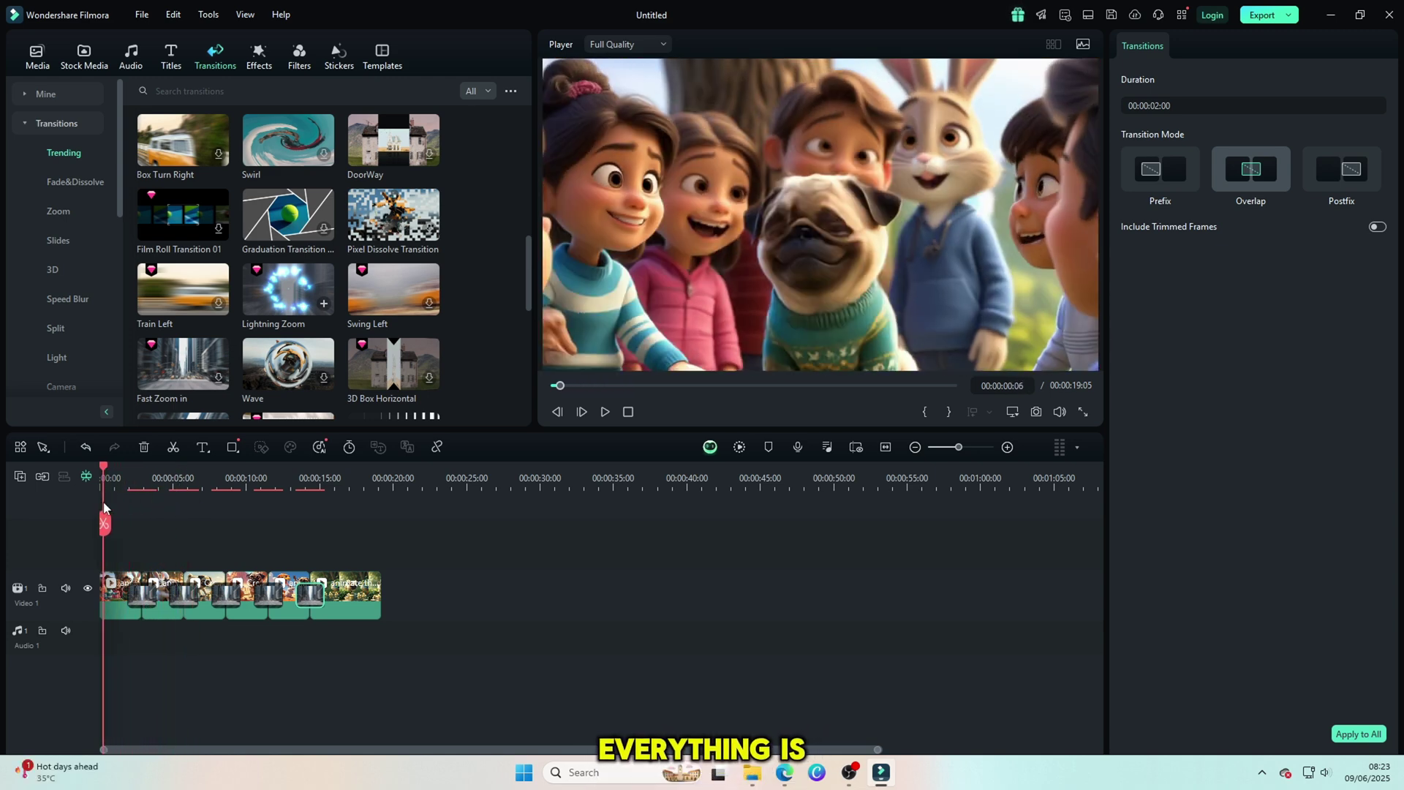
Scroll through Filmora's video effects library
{"action": "left_click", "coordinate": [259, 57]}
{"action": "scroll", "coordinate": [356, 173], "scroll_direction": "down", "scroll_amount": 2}
{"action": "scroll", "coordinate": [355, 172], "scroll_direction": "down", "scroll_amount": 2}
{"action": "scroll", "coordinate": [355, 172], "scroll_direction": "down", "scroll_amount": 2}
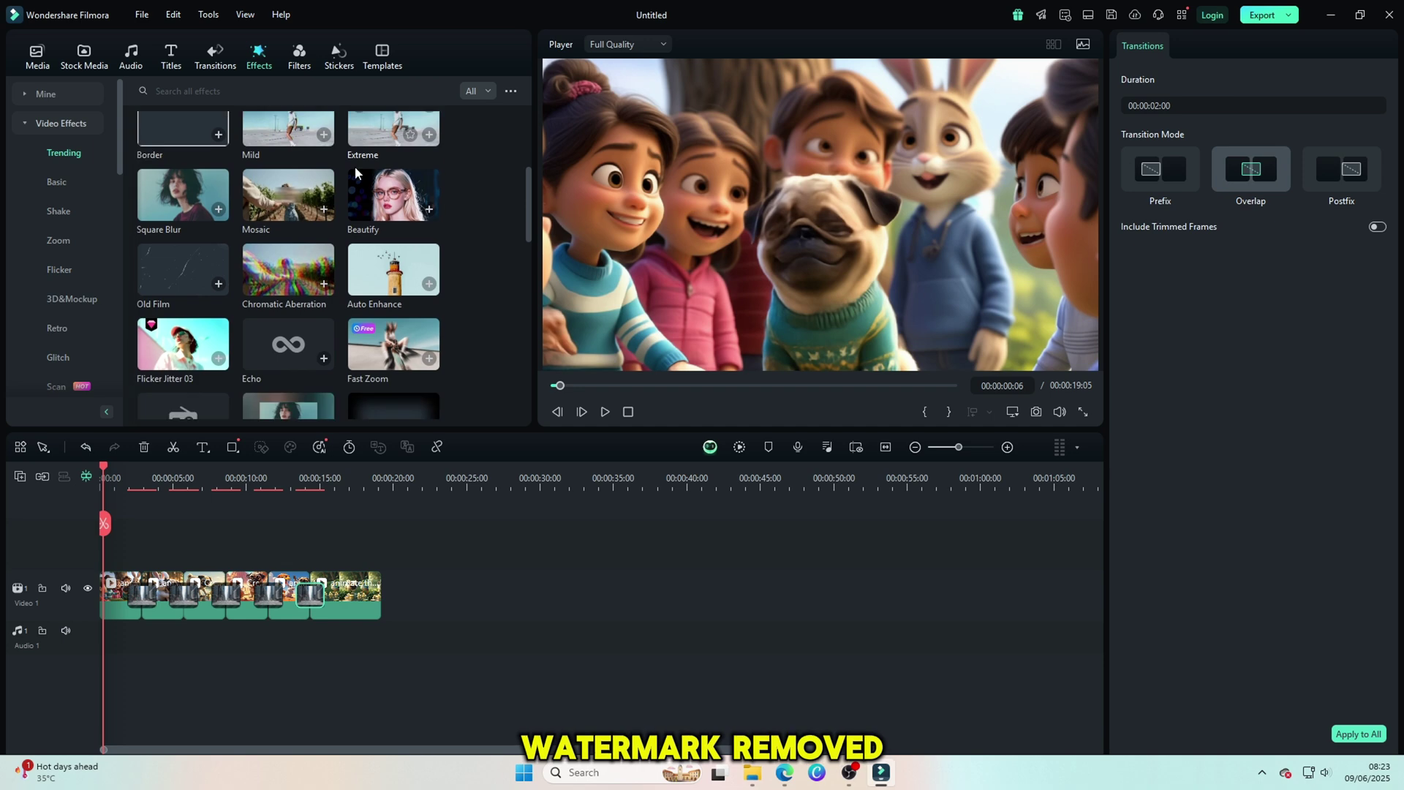
{"action": "scroll", "coordinate": [355, 173], "scroll_direction": "up", "scroll_amount": 2}
{"action": "scroll", "coordinate": [356, 173], "scroll_direction": "up", "scroll_amount": 2}
{"action": "scroll", "coordinate": [356, 173], "scroll_direction": "up", "scroll_amount": 2}
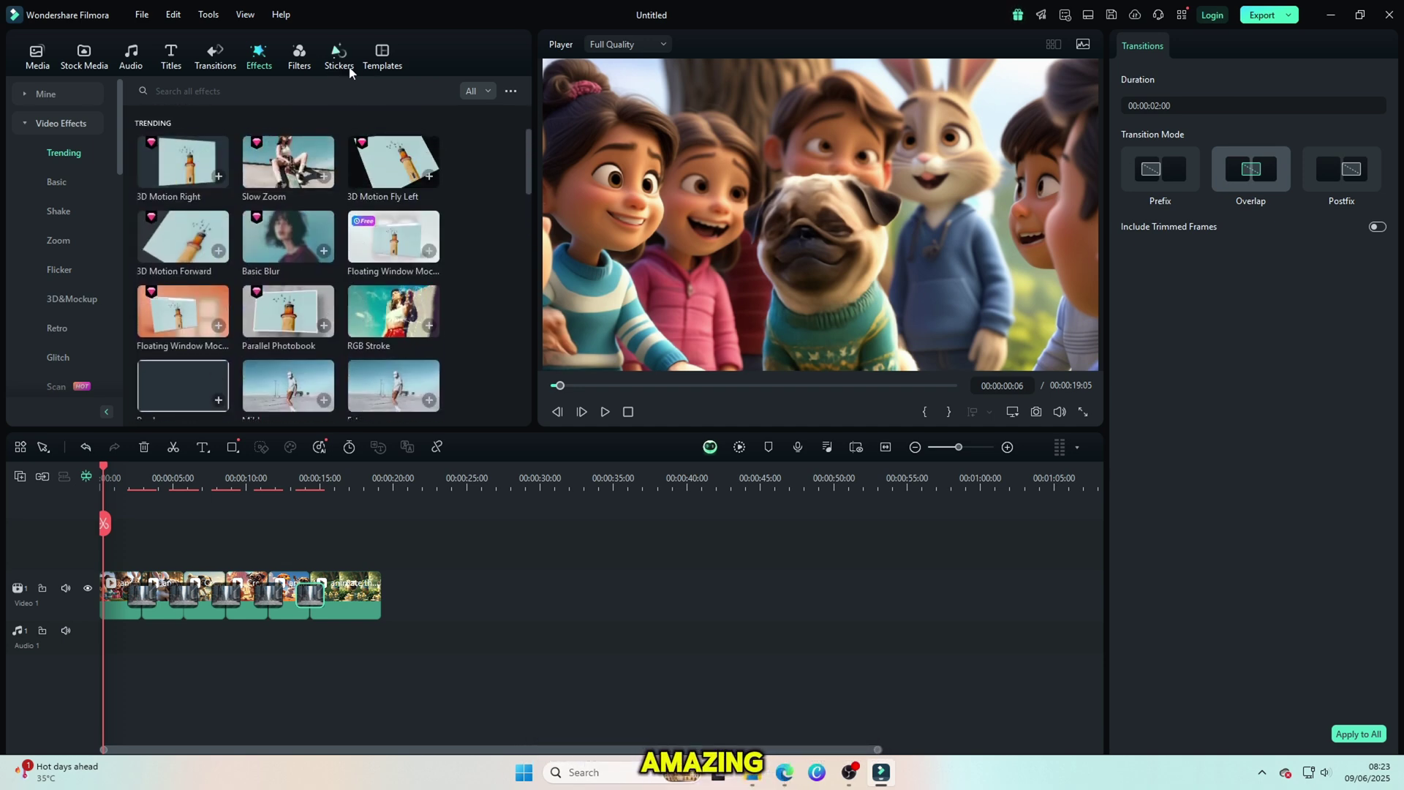
Browse the filters, then preview the Big Title Pack Title 01 title from Titles
{"action": "left_click", "coordinate": [300, 57]}
{"action": "scroll", "coordinate": [265, 249], "scroll_direction": "down", "scroll_amount": 3}
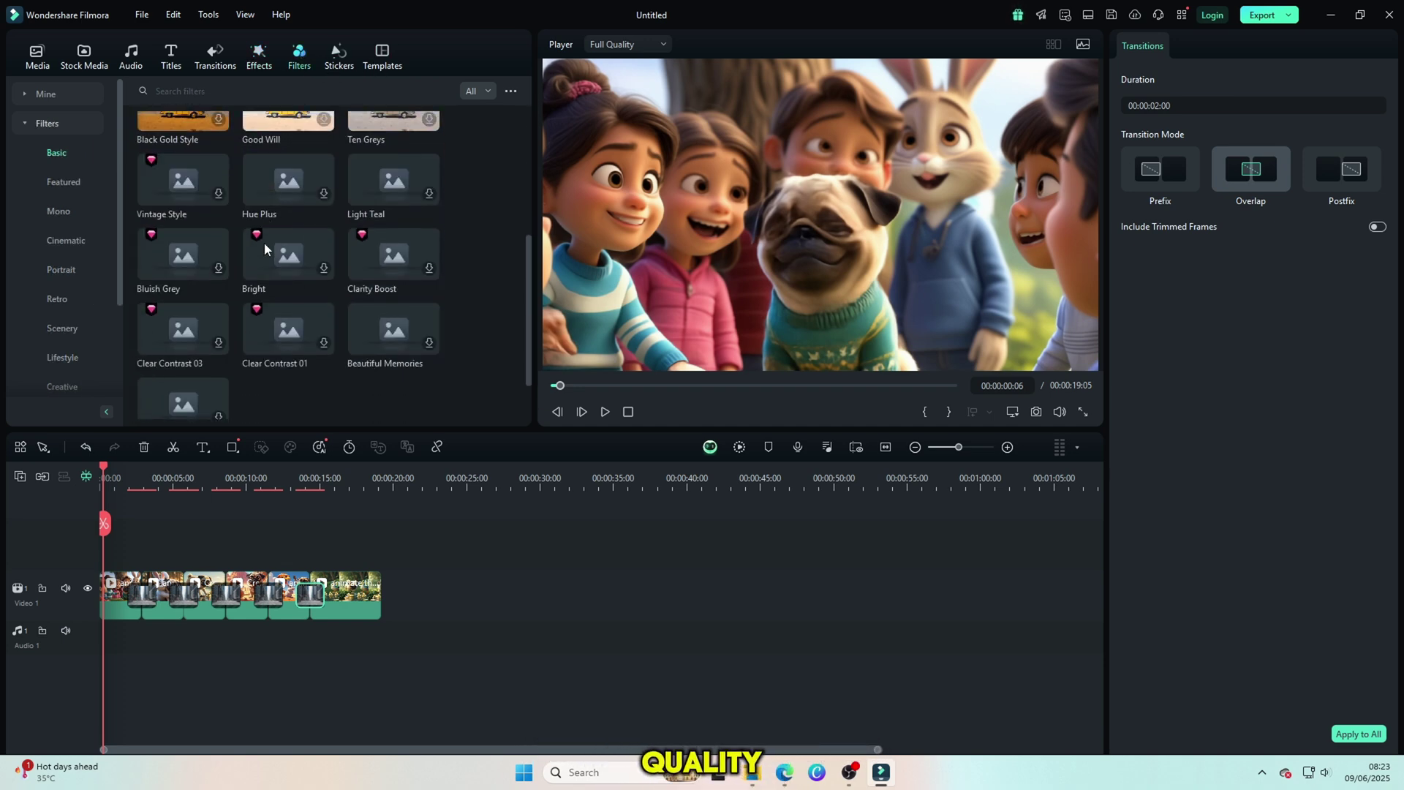
{"action": "scroll", "coordinate": [265, 250], "scroll_direction": "up", "scroll_amount": 3}
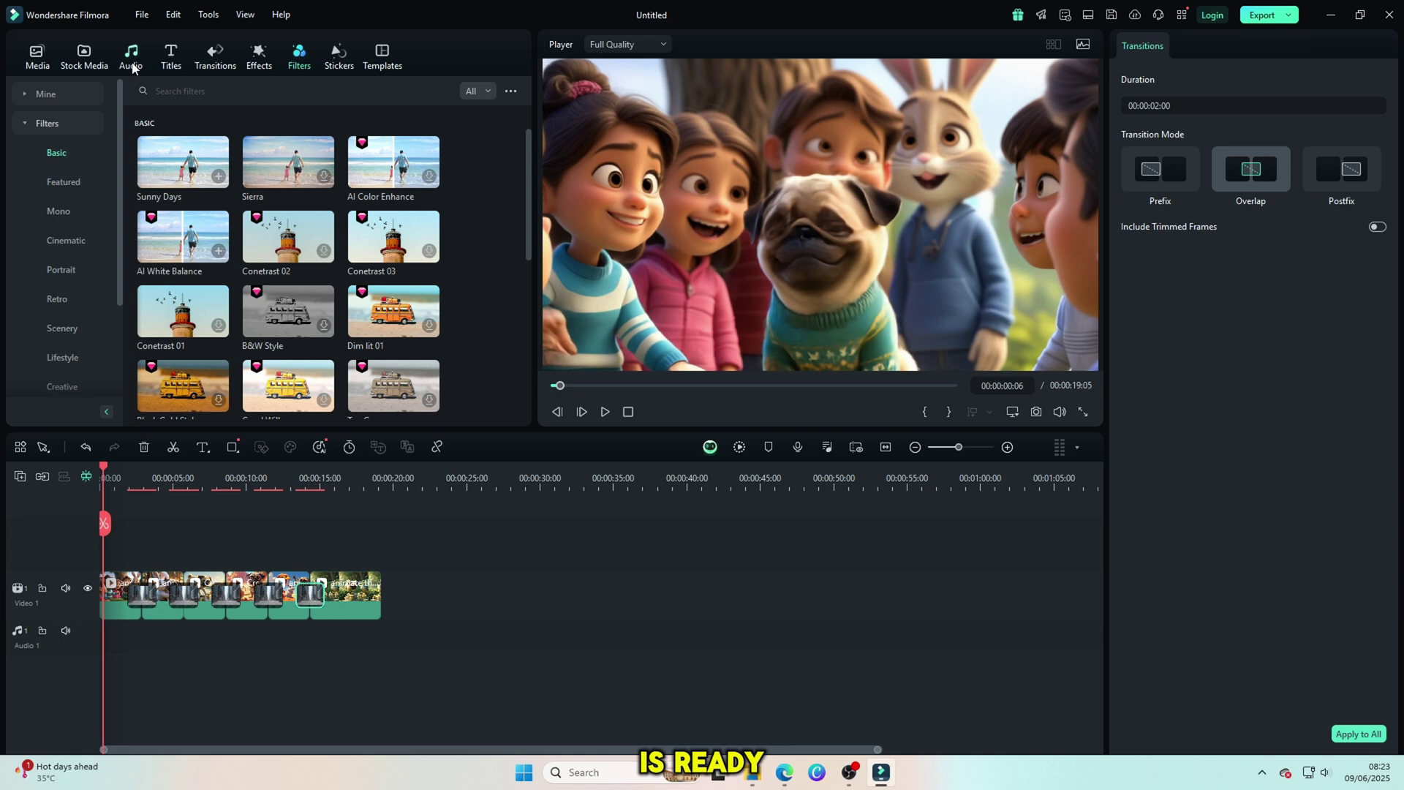
{"action": "left_click", "coordinate": [172, 63]}
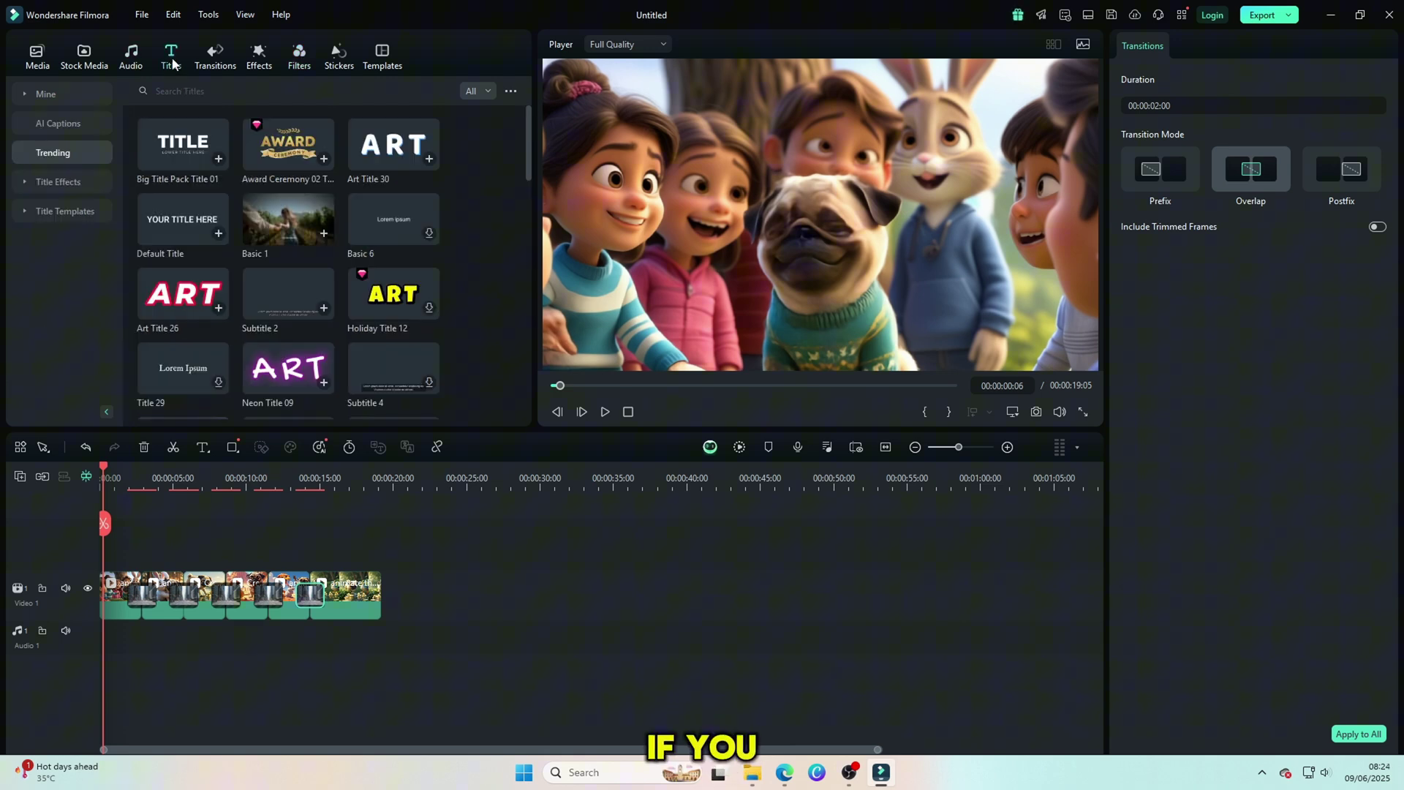
{"action": "left_click", "coordinate": [188, 141]}
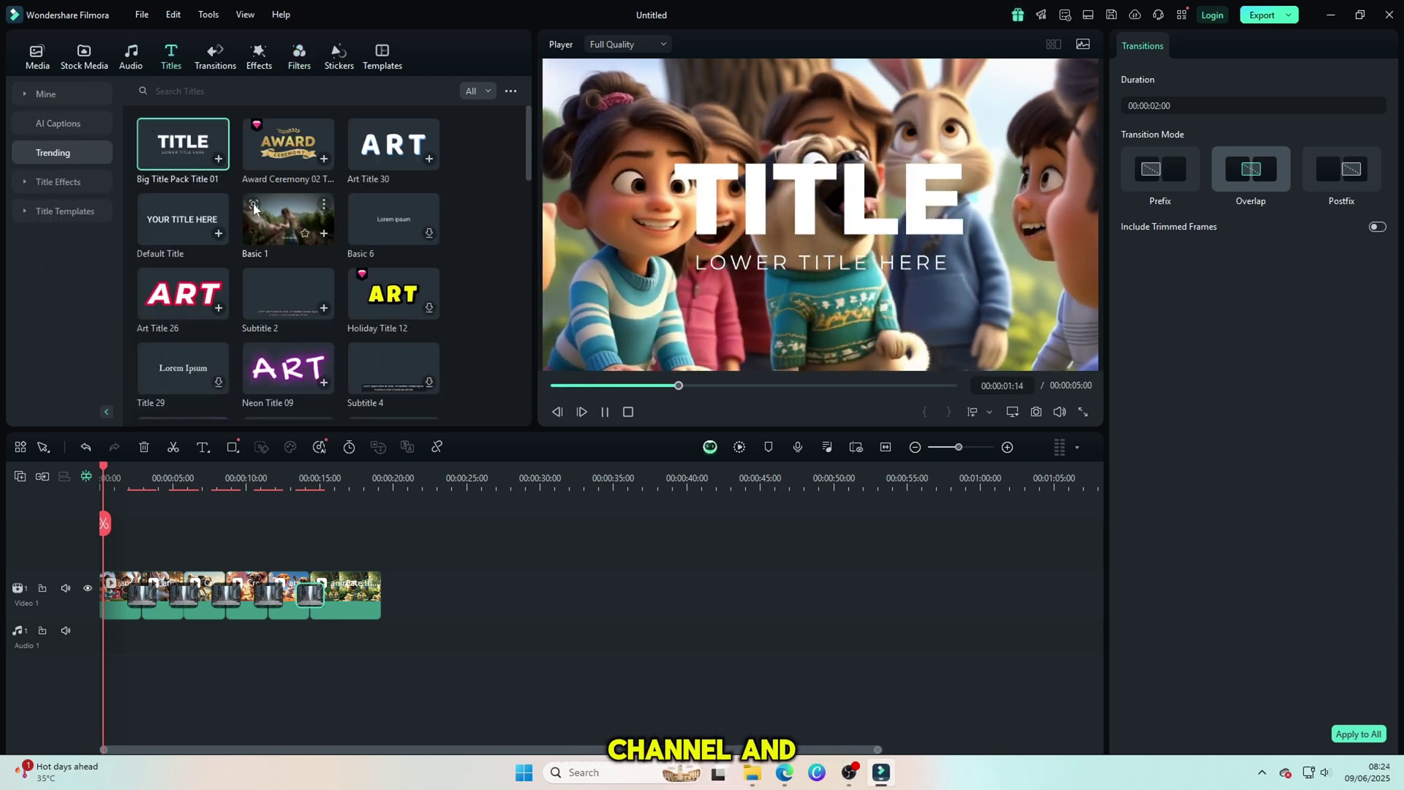